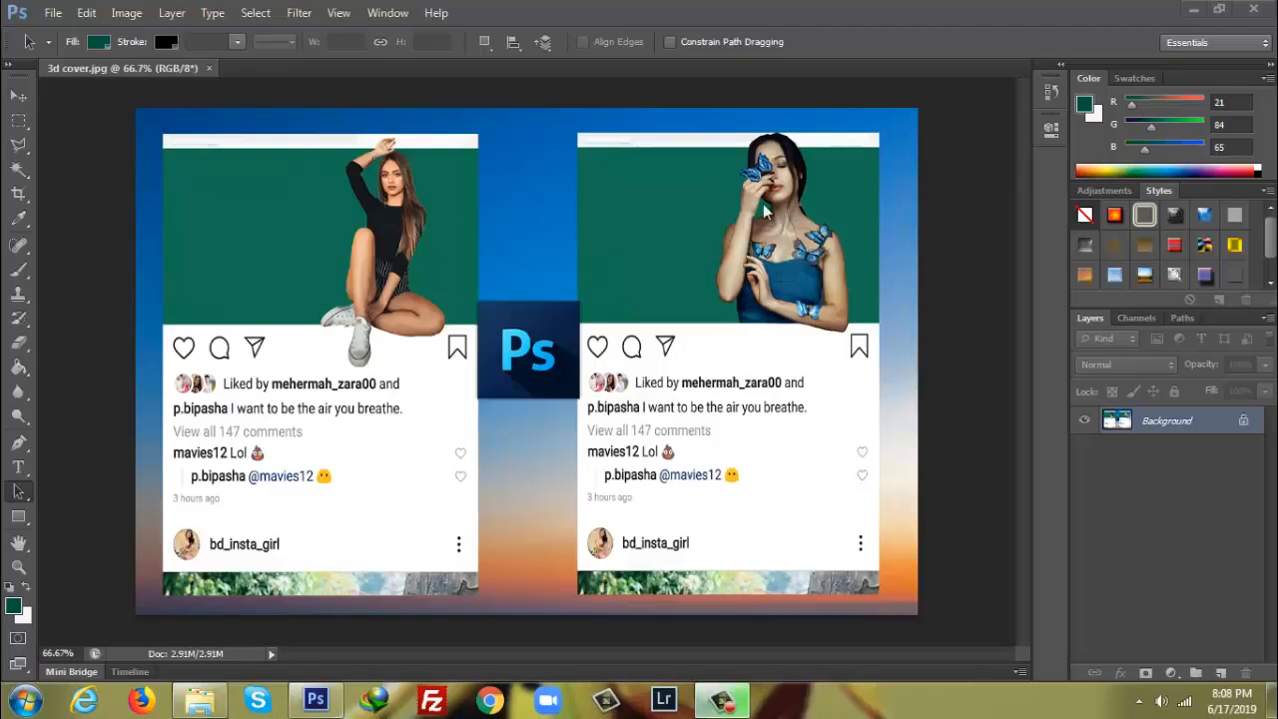
Close 3d cover.jpg, switch to the 3D image folder and preview the Instagram screenshot in Windows Photo Viewer
click(209, 68)
key(alt+Tab)
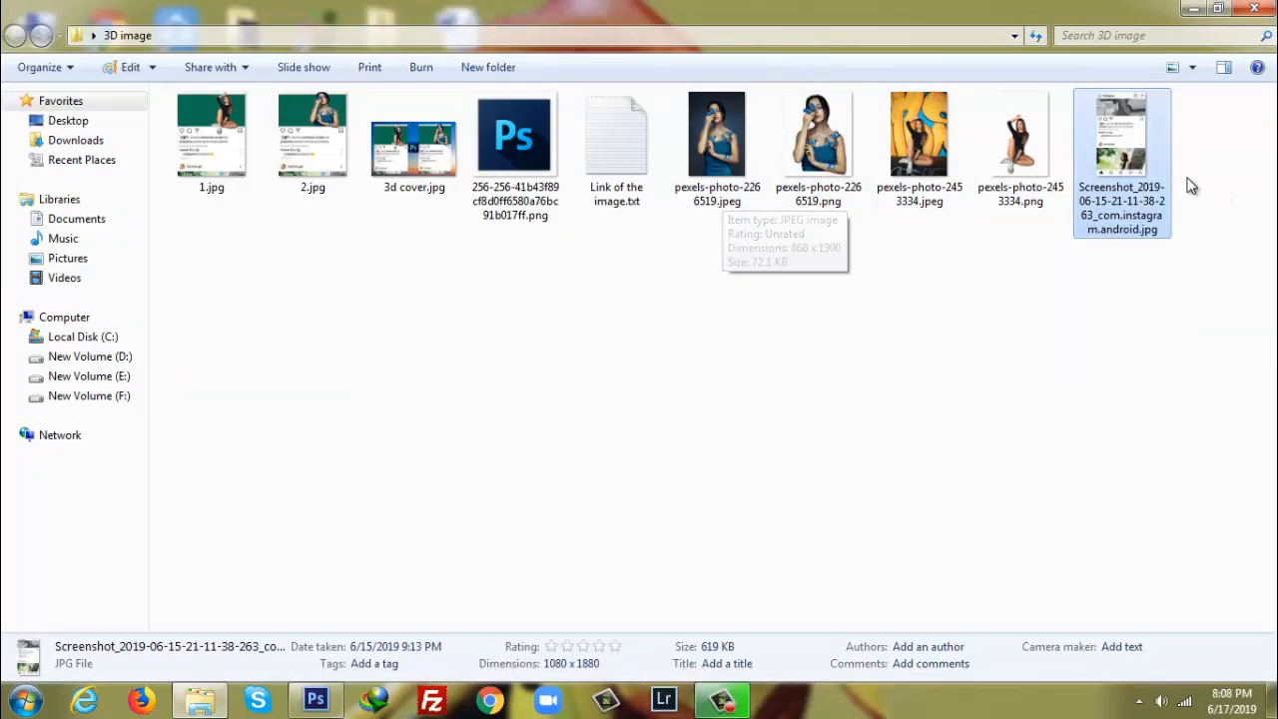
right_click(1131, 147)
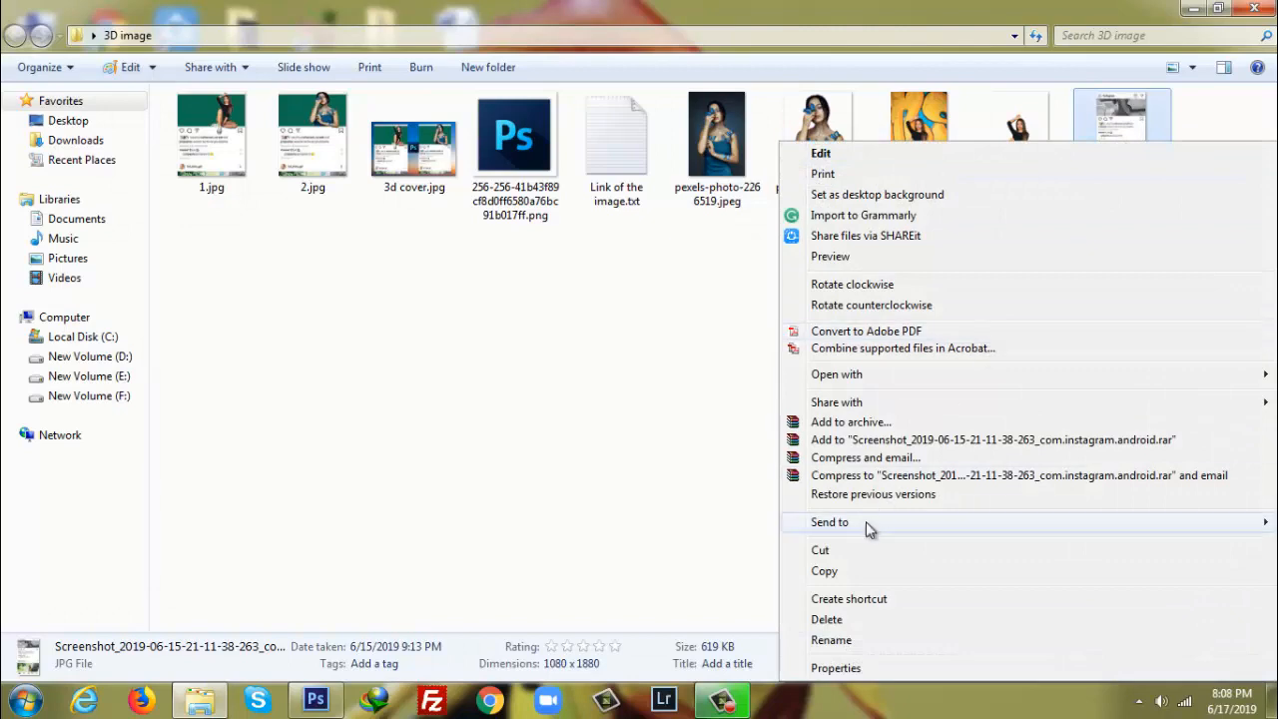
mouse_move(845, 374)
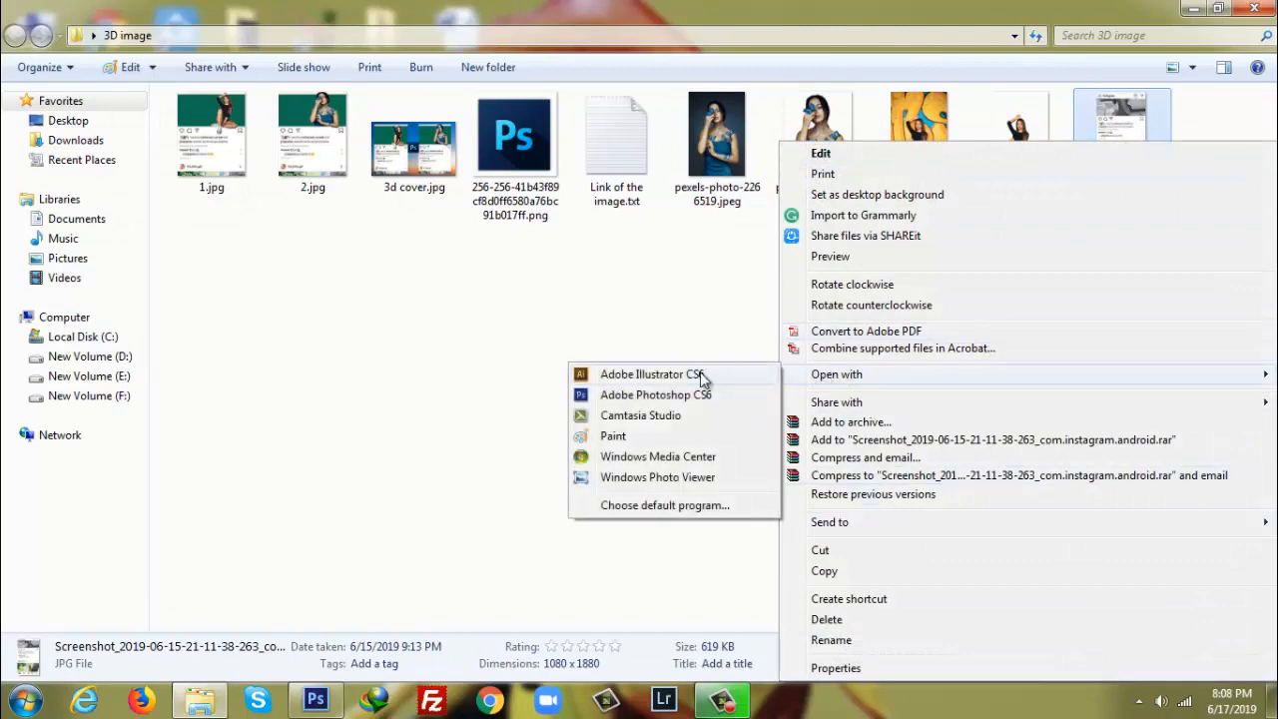
click(633, 477)
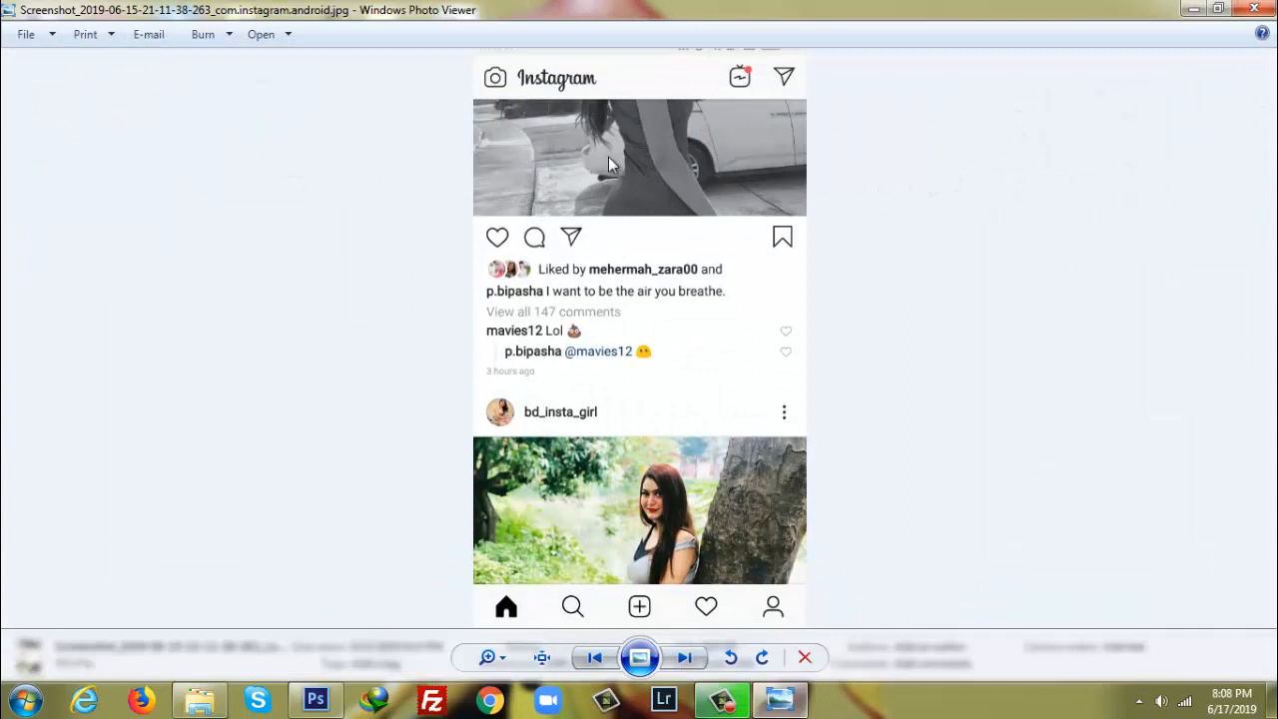
click(1254, 9)
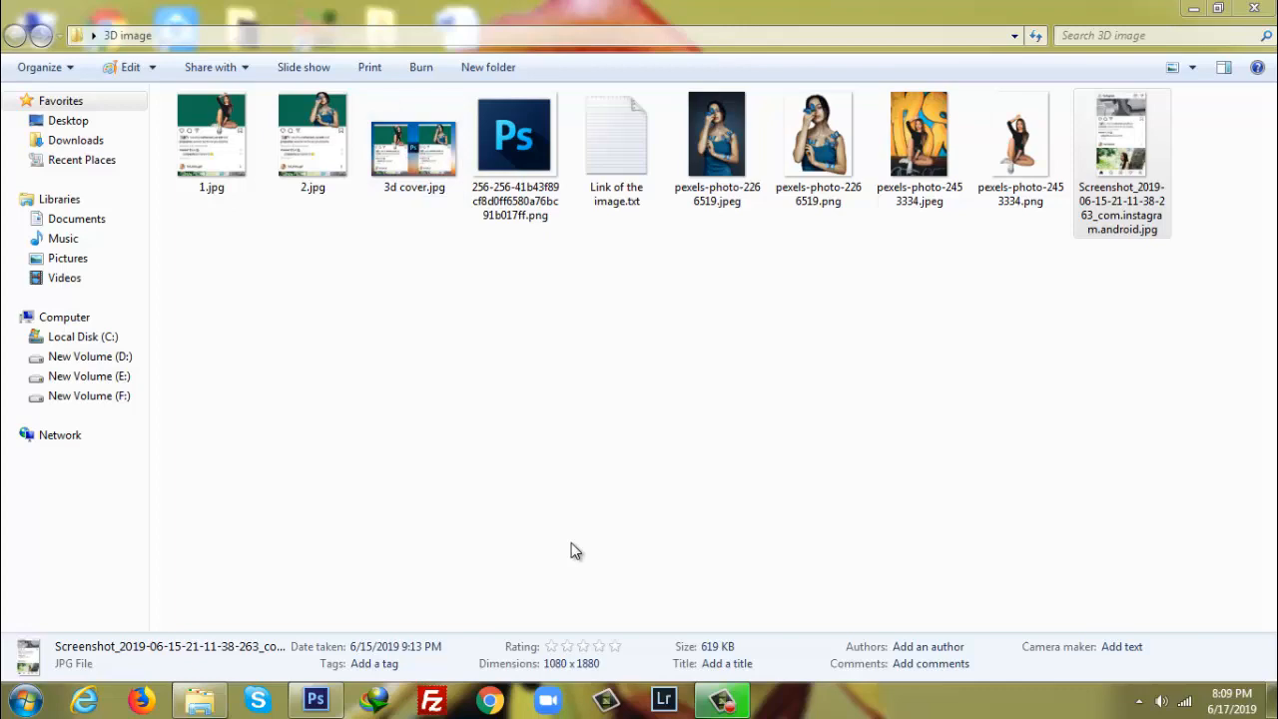
Open the Instagram screenshot from the 3D image folder in Photoshop as a new document
click(307, 704)
click(1194, 10)
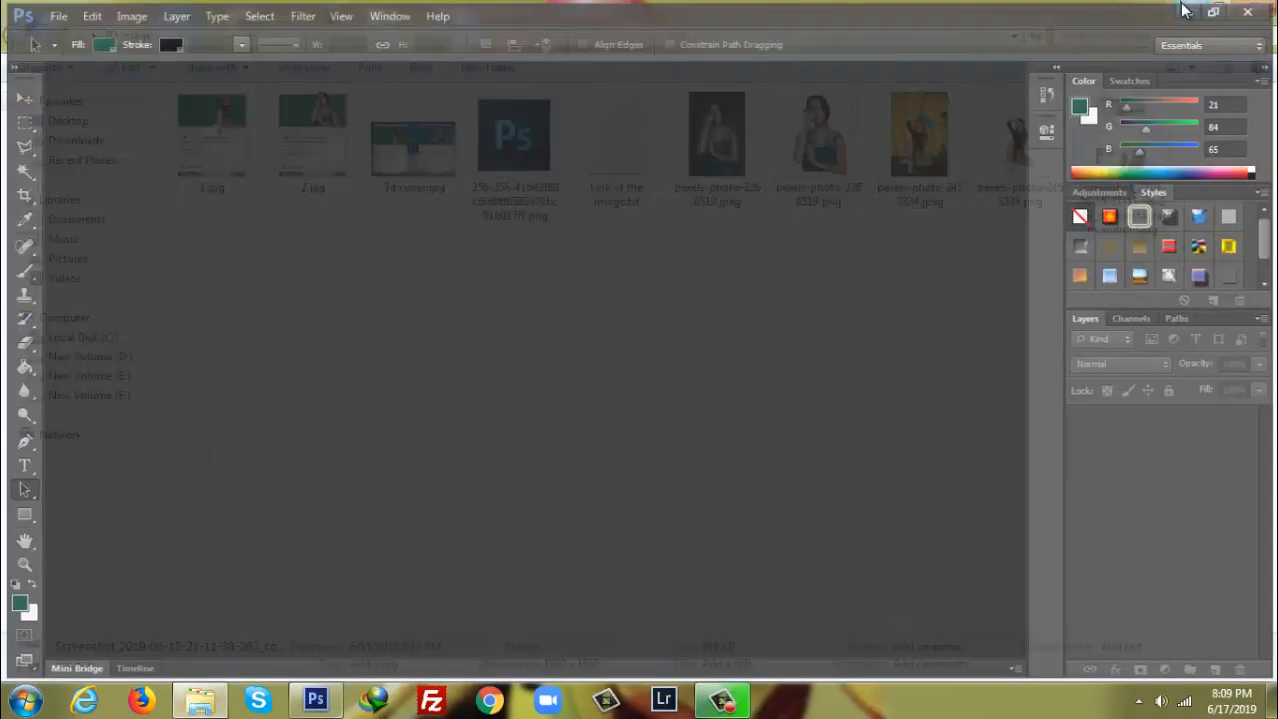
drag(1136, 138, 408, 333)
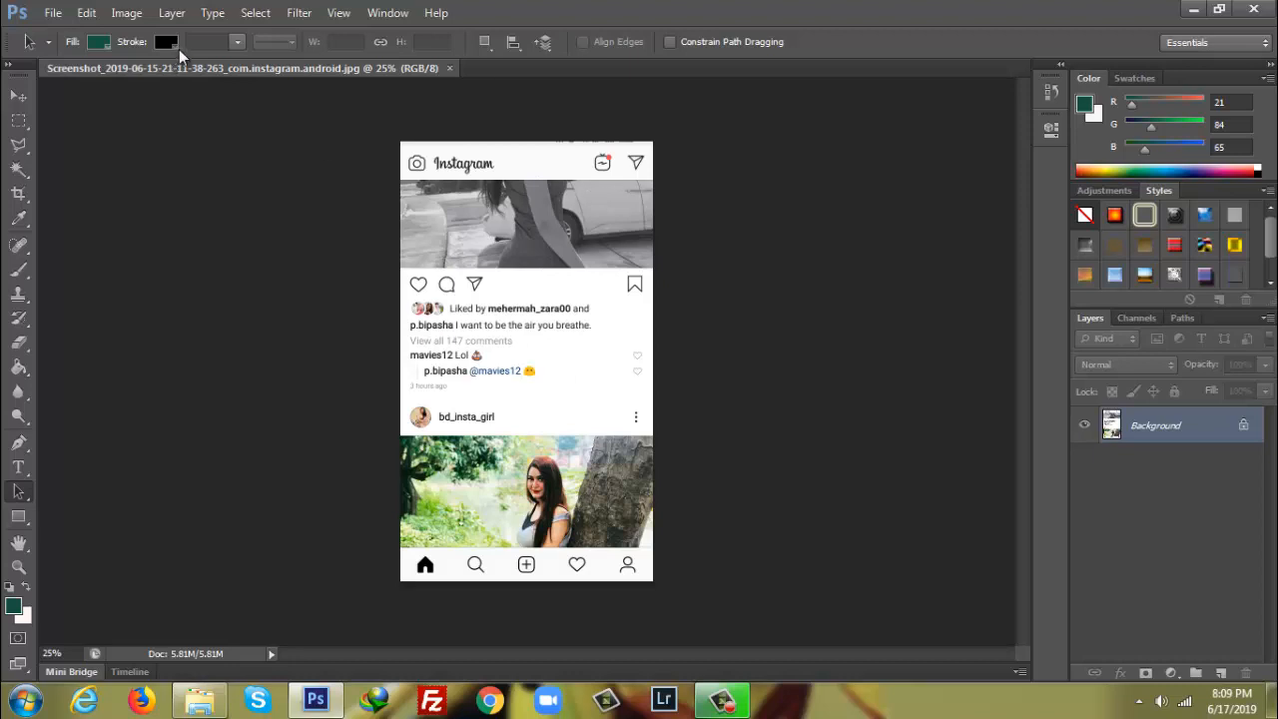
Crop the screenshot to a 4 x 5 ratio, keeping the Instagram header down to a thin strip of the lower photo
click(20, 198)
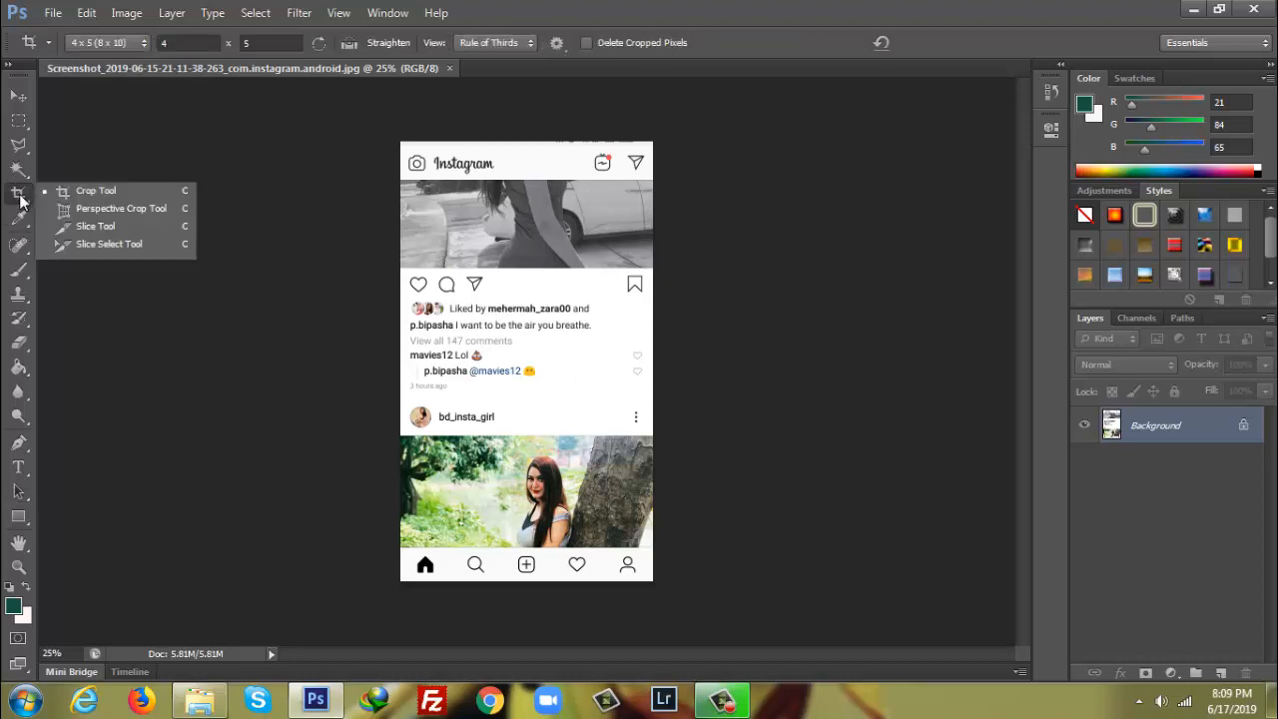
click(88, 186)
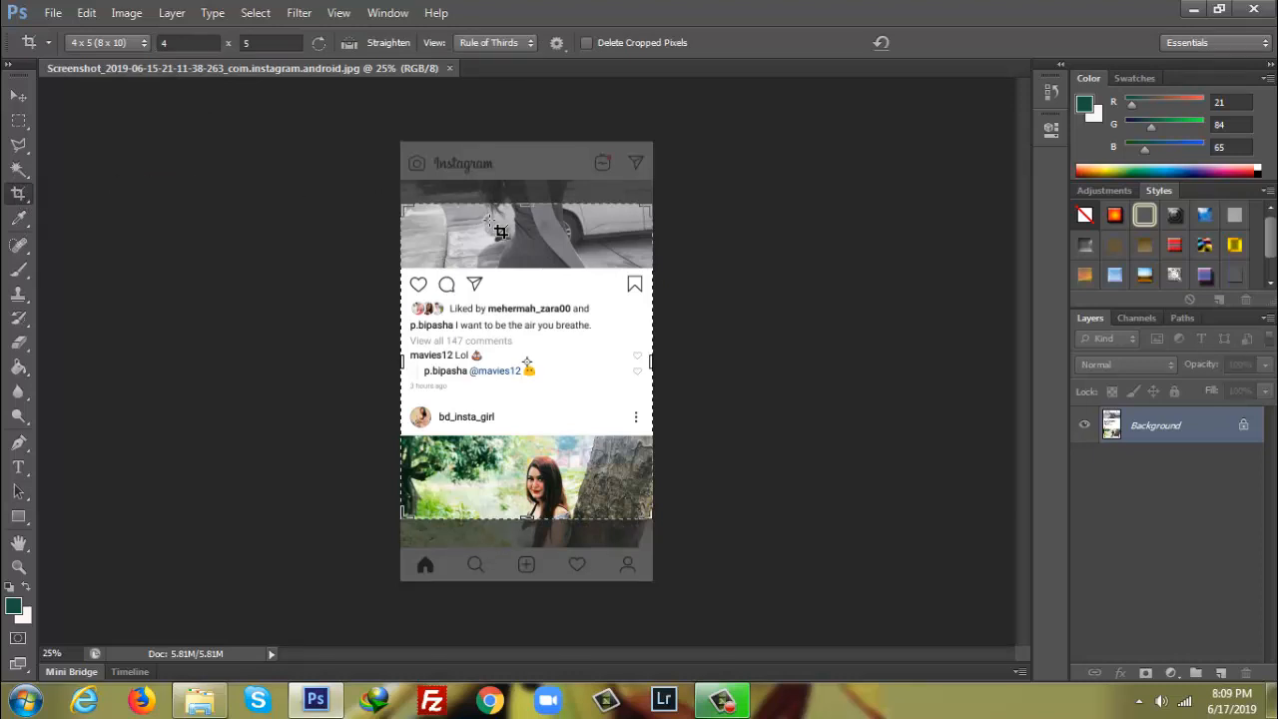
click(509, 232)
drag(508, 236, 503, 285)
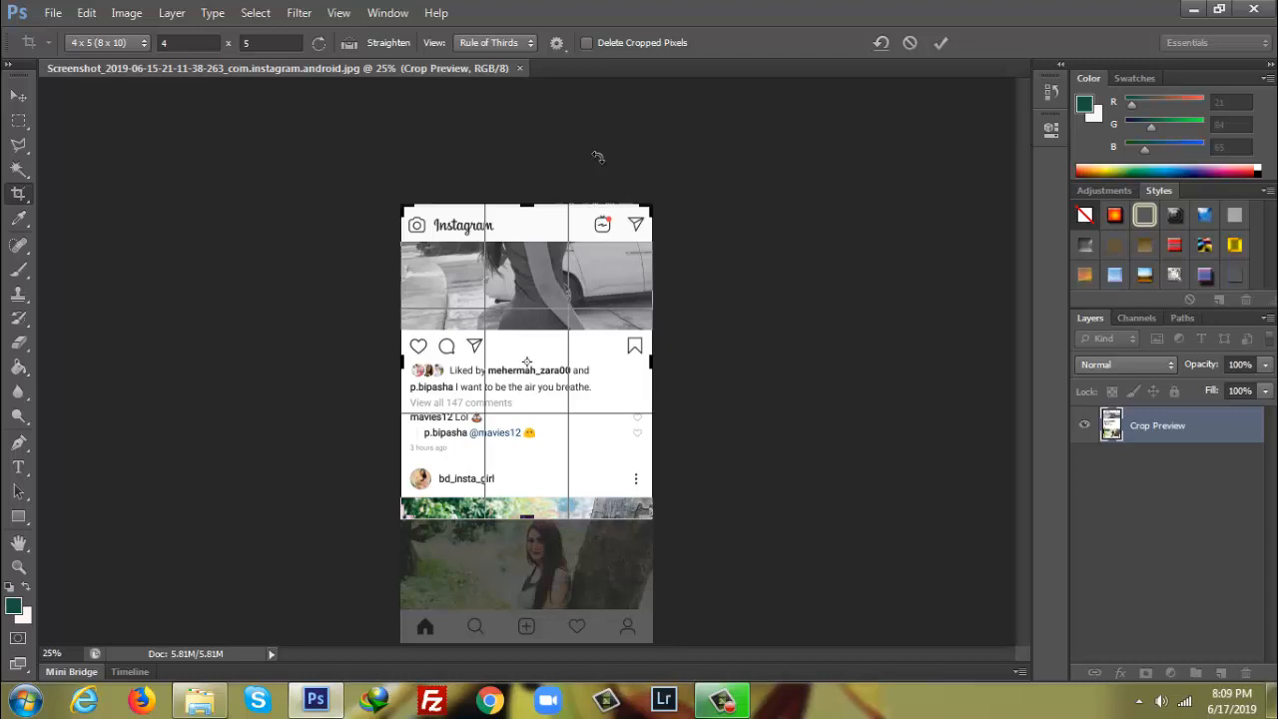
key(Return)
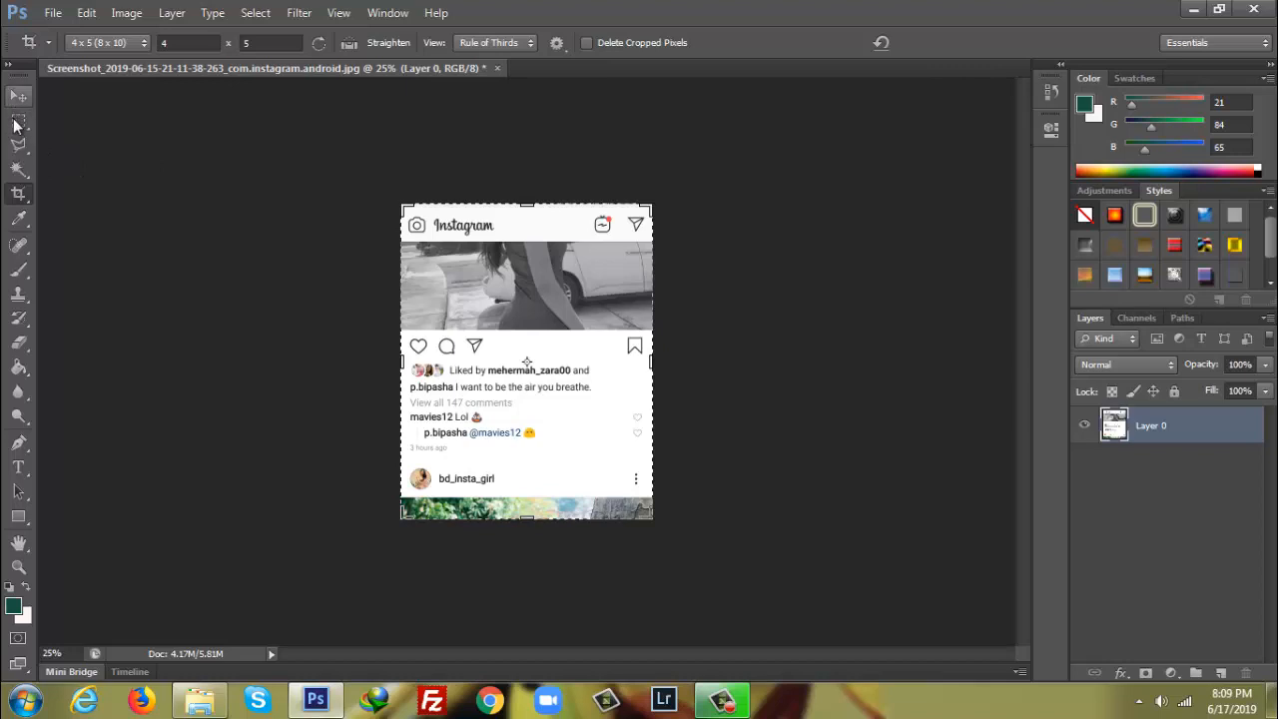
Make a full-width rectangular marquee selection from the Instagram header down to the lower edge of the black-and-white photo
click(18, 121)
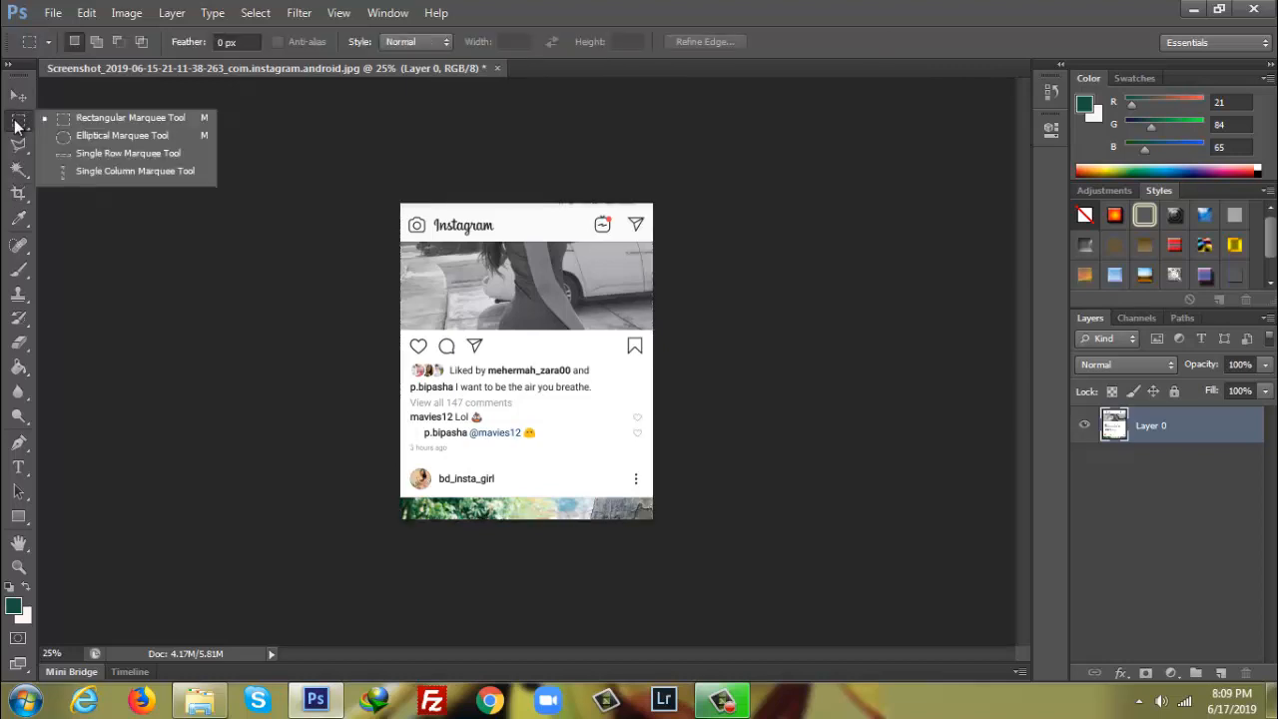
click(107, 119)
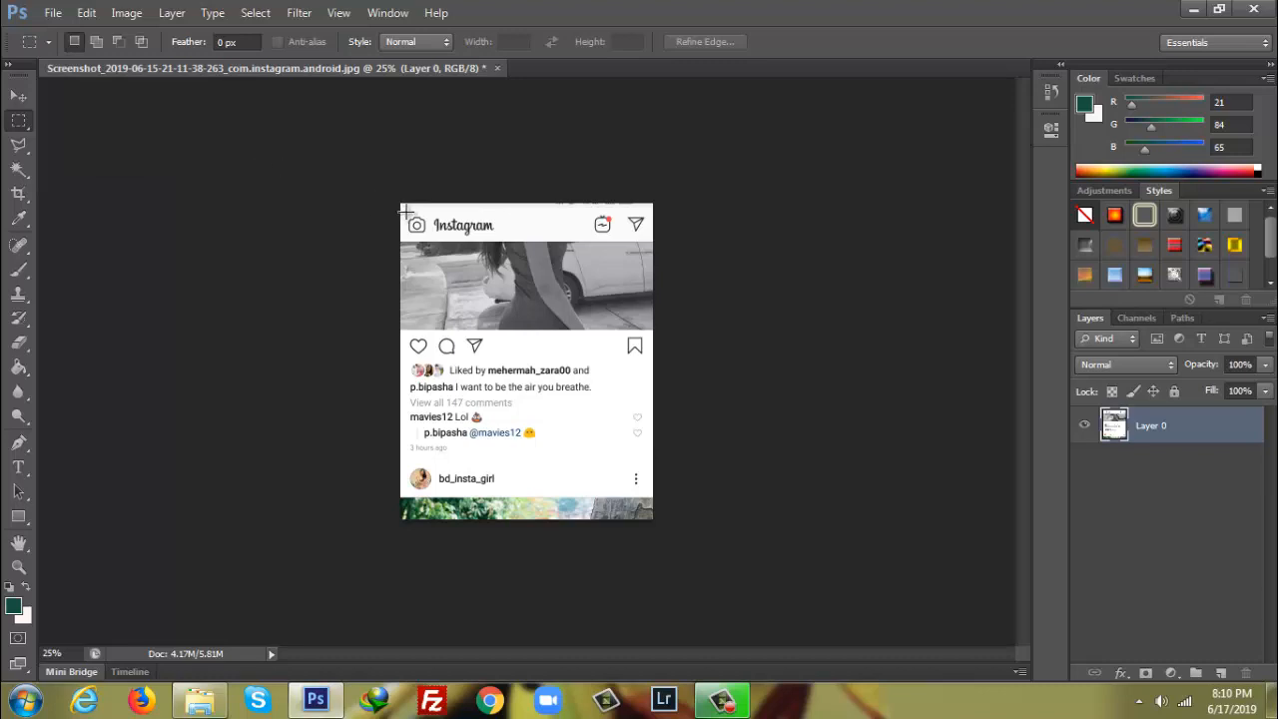
drag(398, 212, 655, 327)
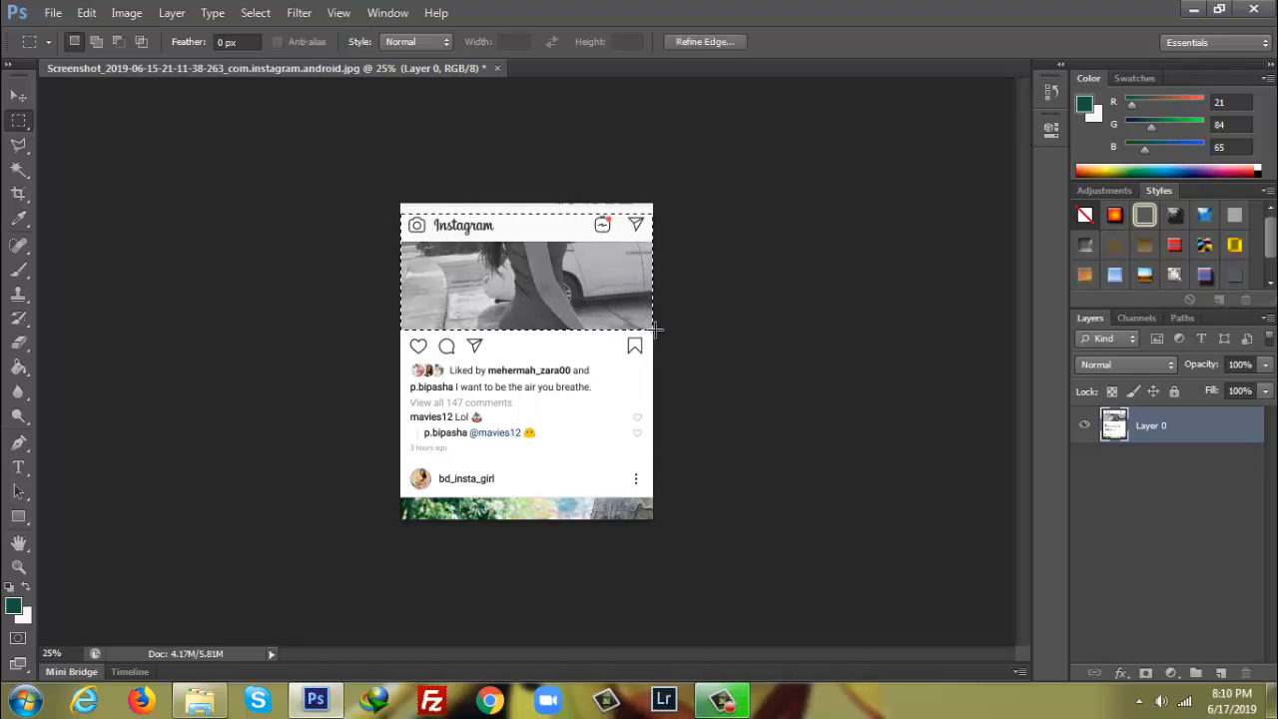
Transform the selection to 99.40% height so its lower edge meets the photo's bottom edge, and delete the selected area
right_click(595, 277)
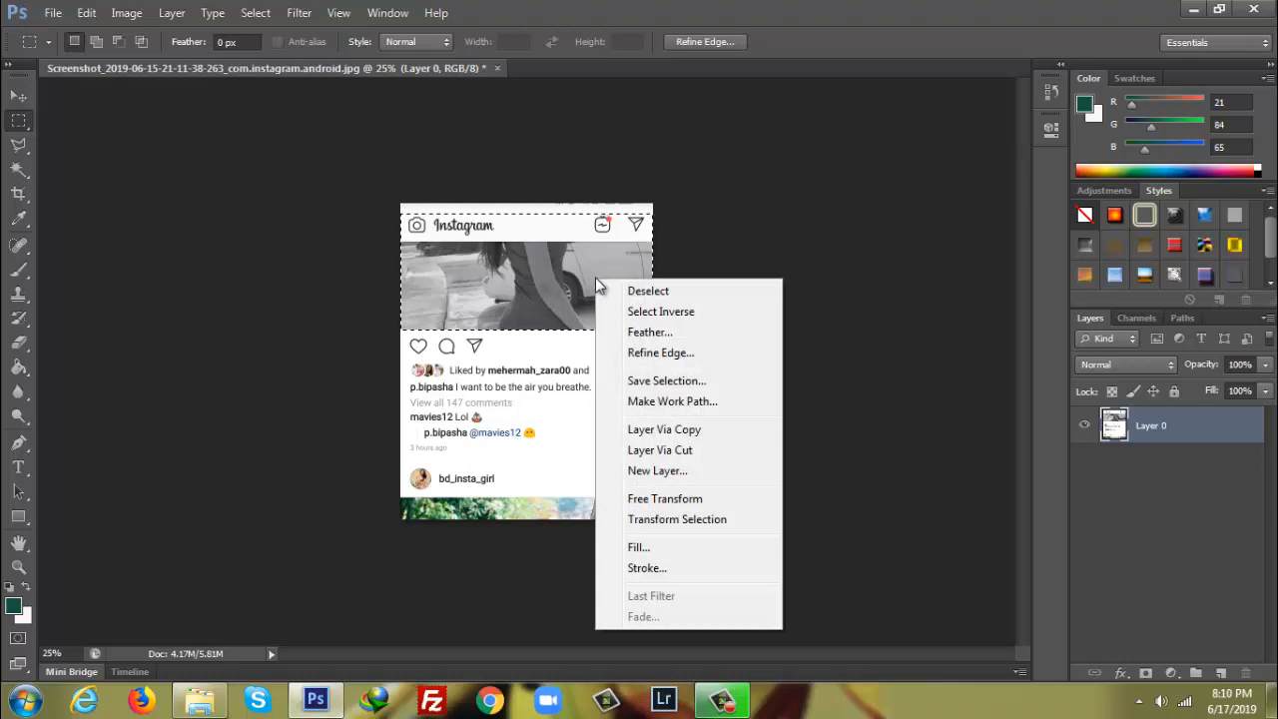
click(678, 521)
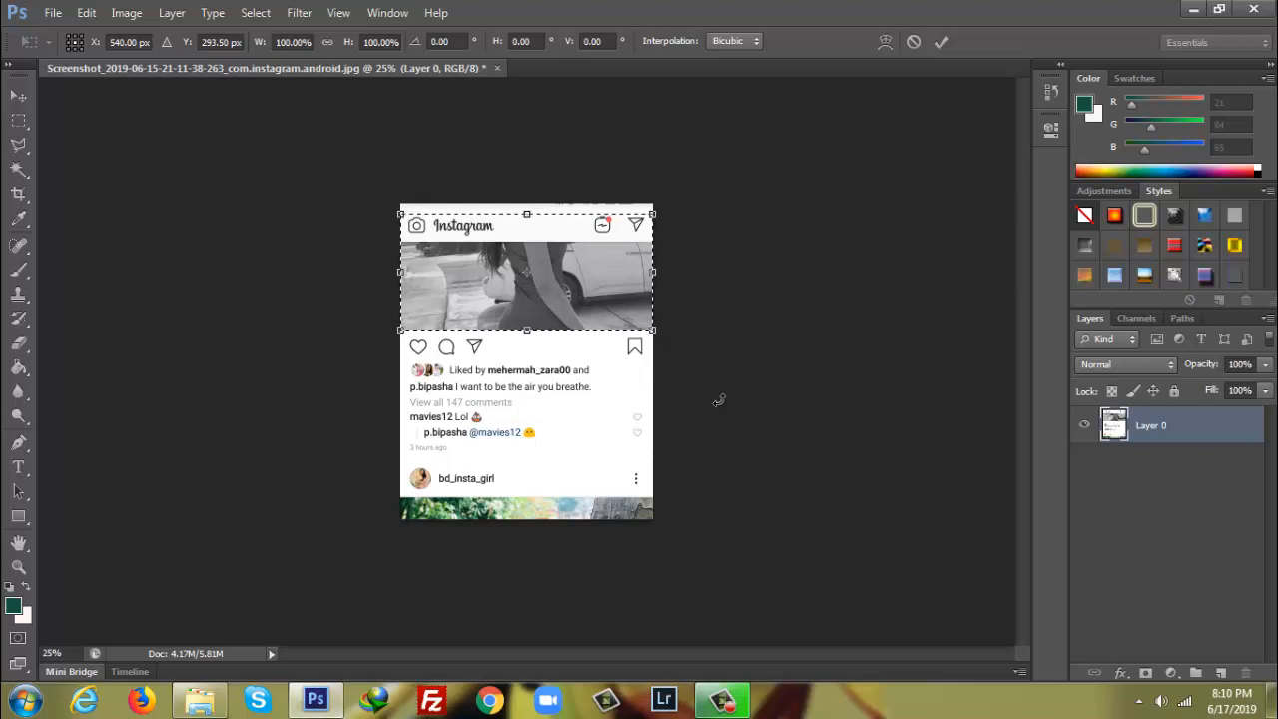
key(ctrl+plus)
key(ctrl+plus)
key(ctrl+plus)
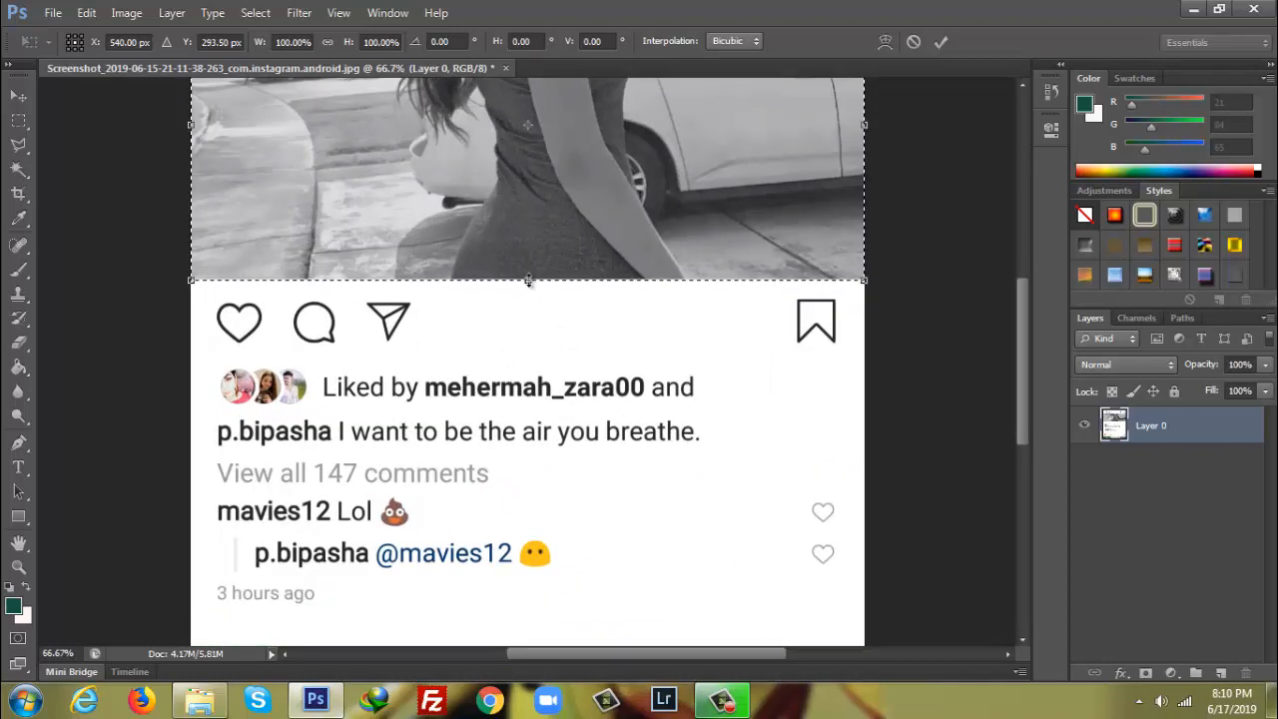
drag(528, 280, 528, 282)
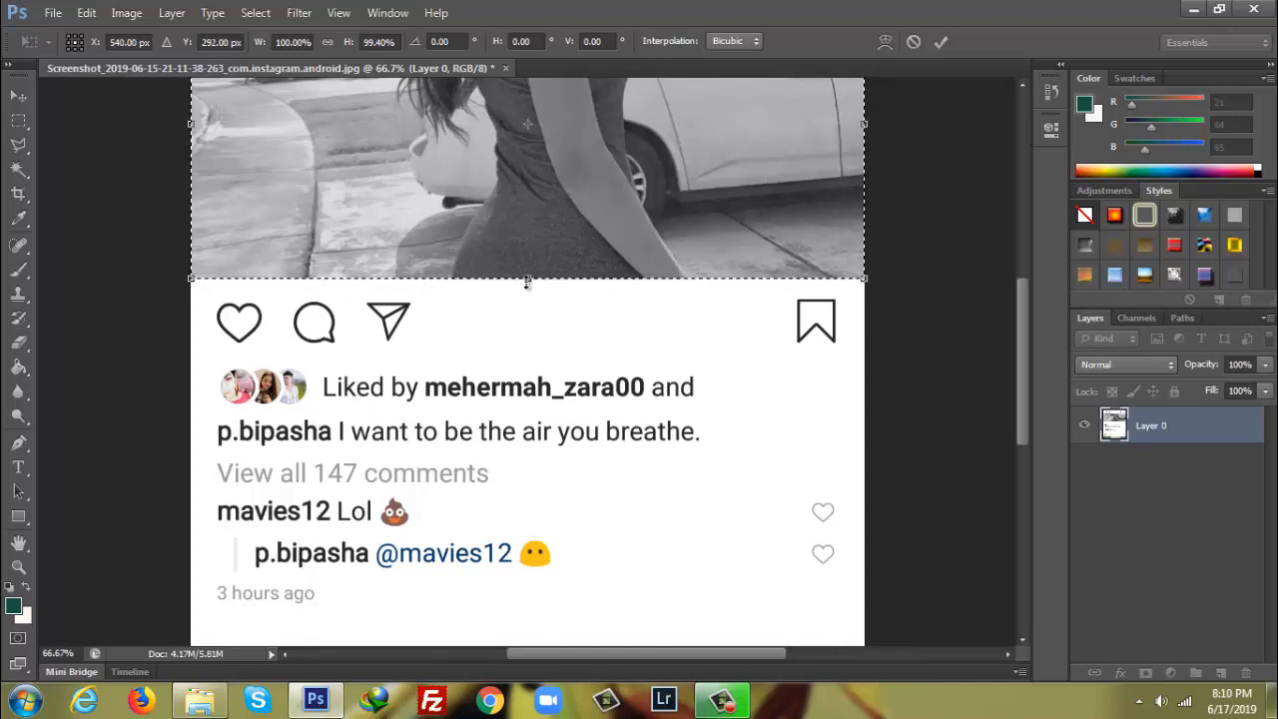
key(Return)
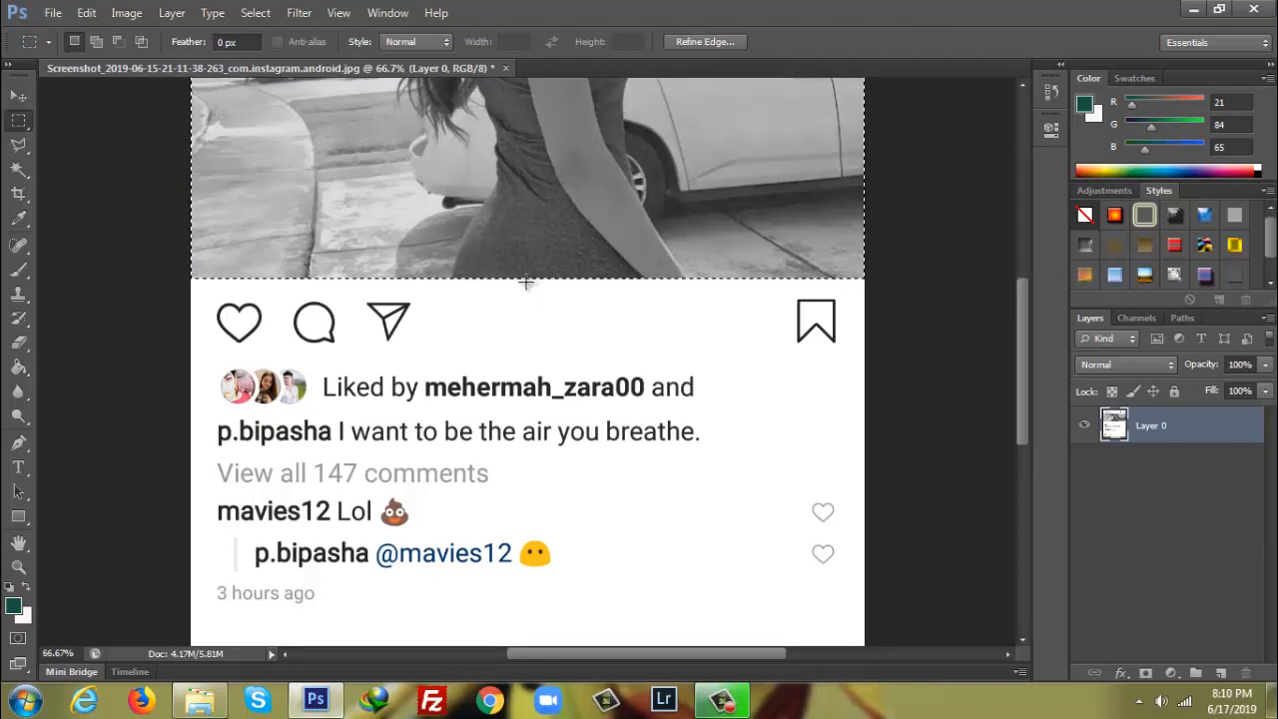
key(Delete)
Deselect and paint out the status bar icon remnants along the white top strip with the Clone Stamp at size 40
drag(1026, 360, 1011, 269)
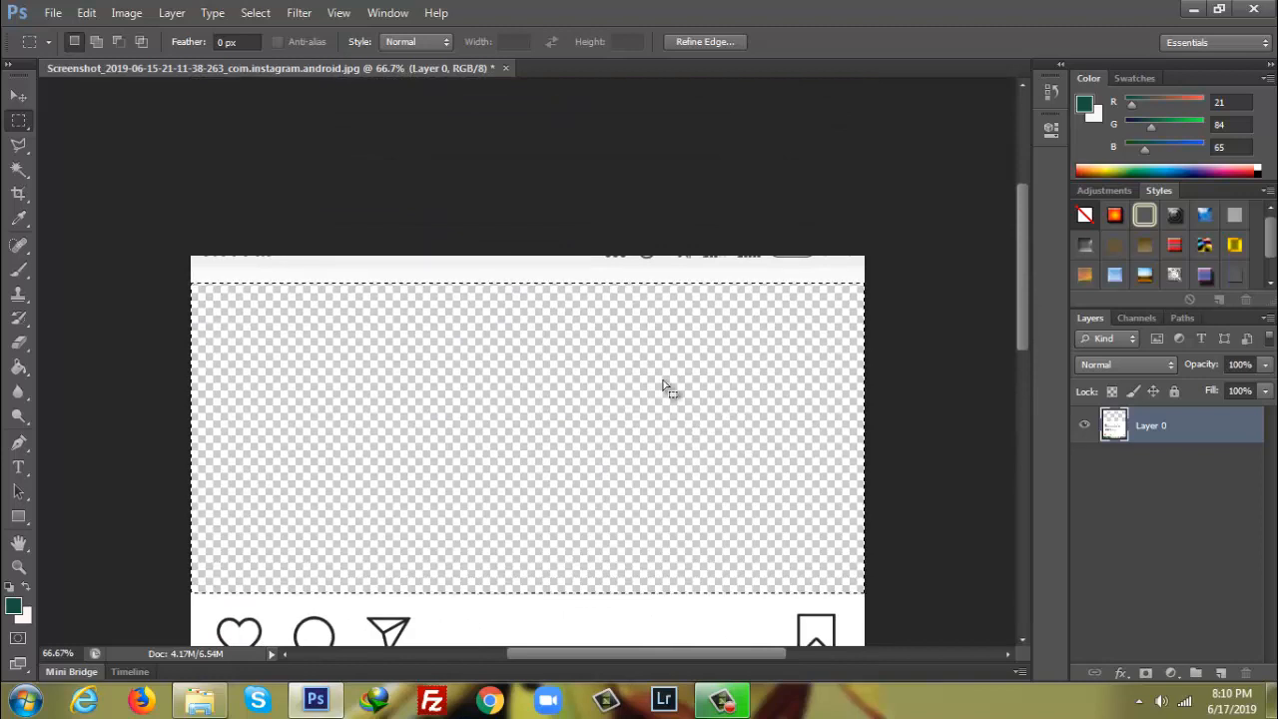
click(19, 297)
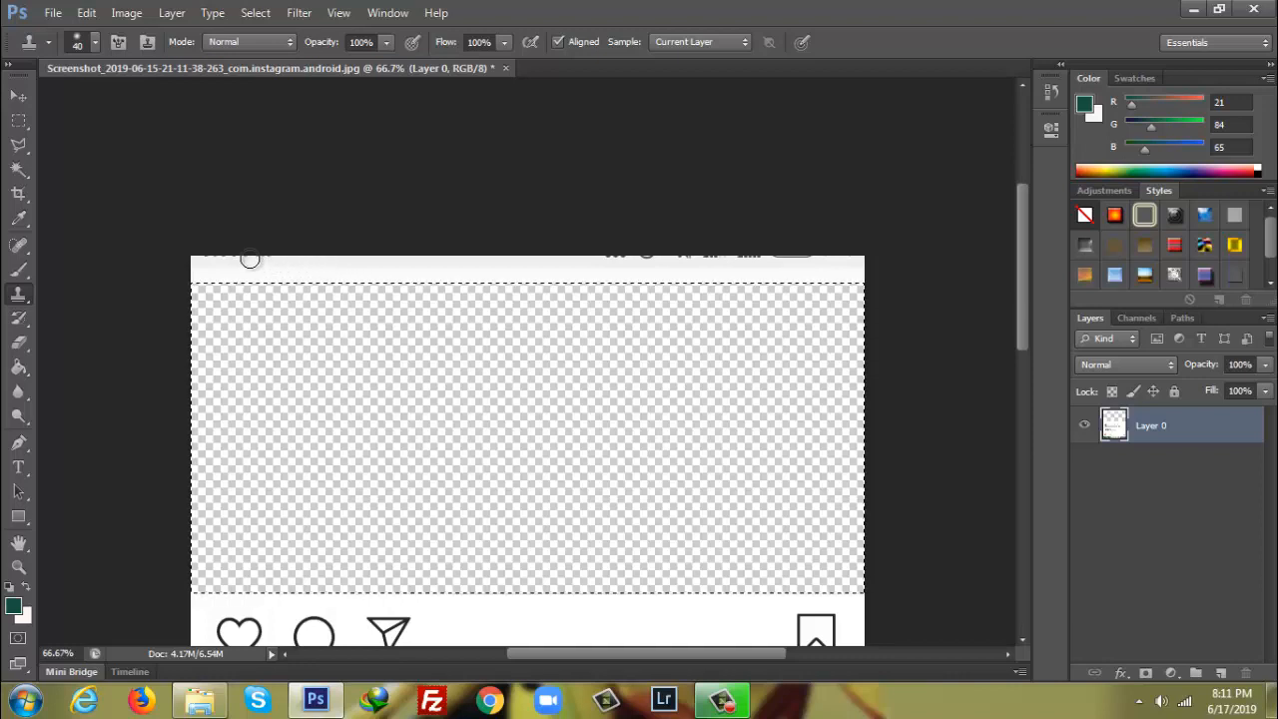
key(ctrl+plus)
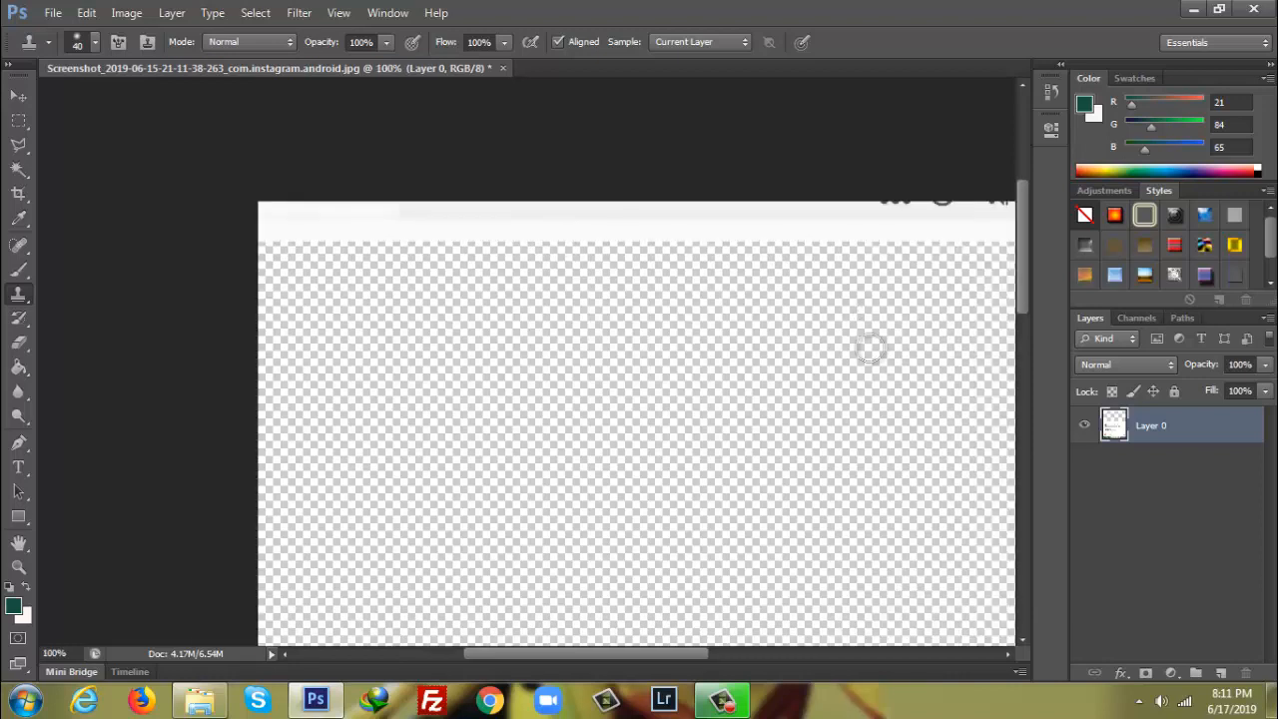
drag(865, 201, 1016, 205)
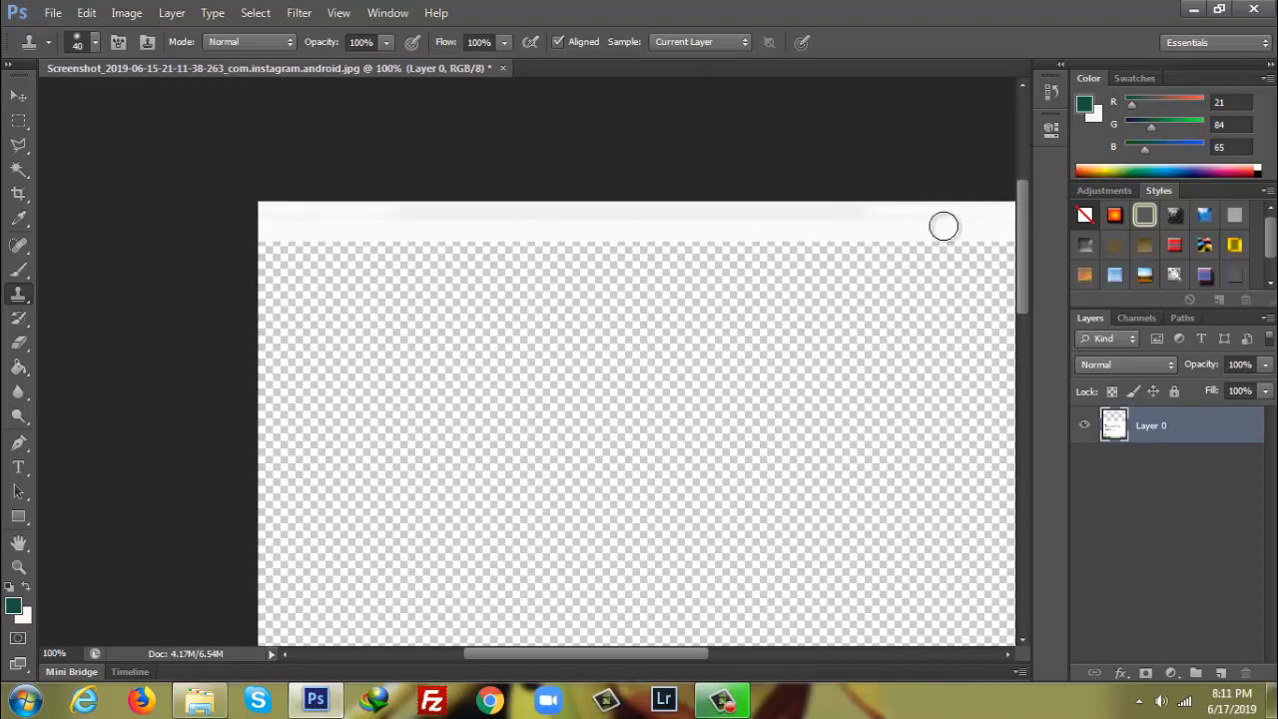
drag(689, 653, 773, 655)
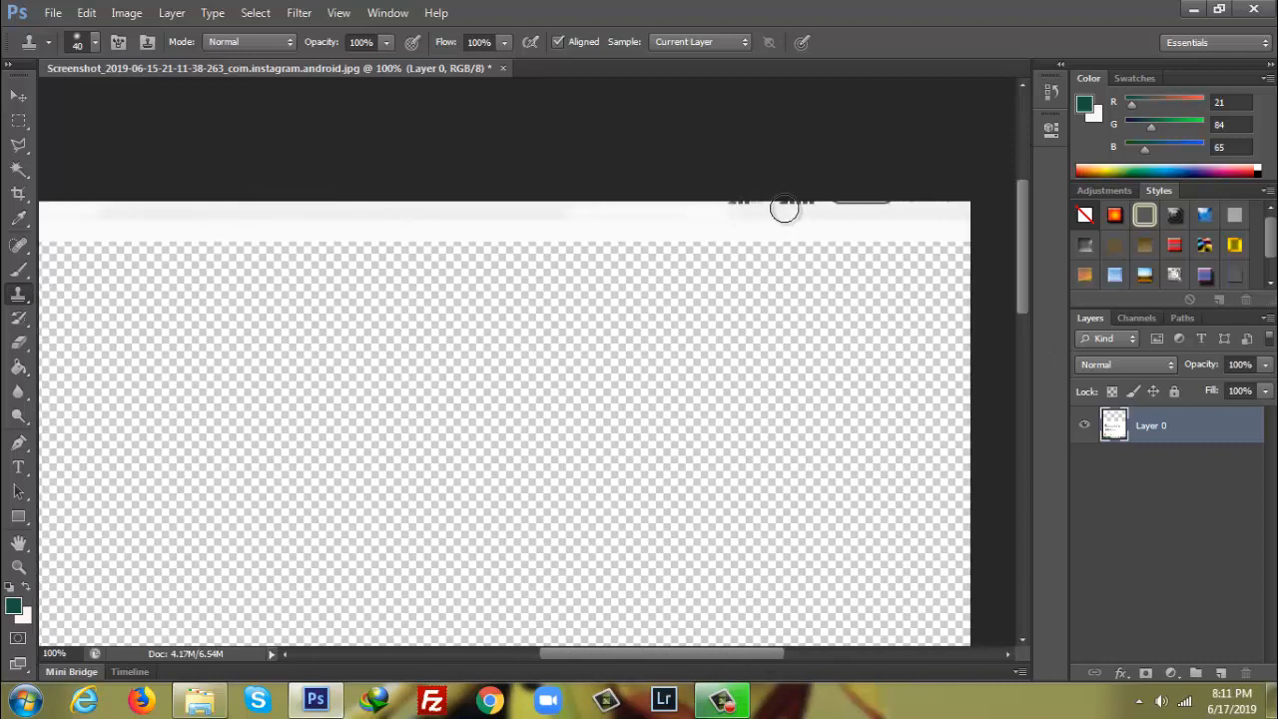
mouse_move(784, 208)
mouse_down()
mouse_move(922, 205)
mouse_move(812, 217)
mouse_up()
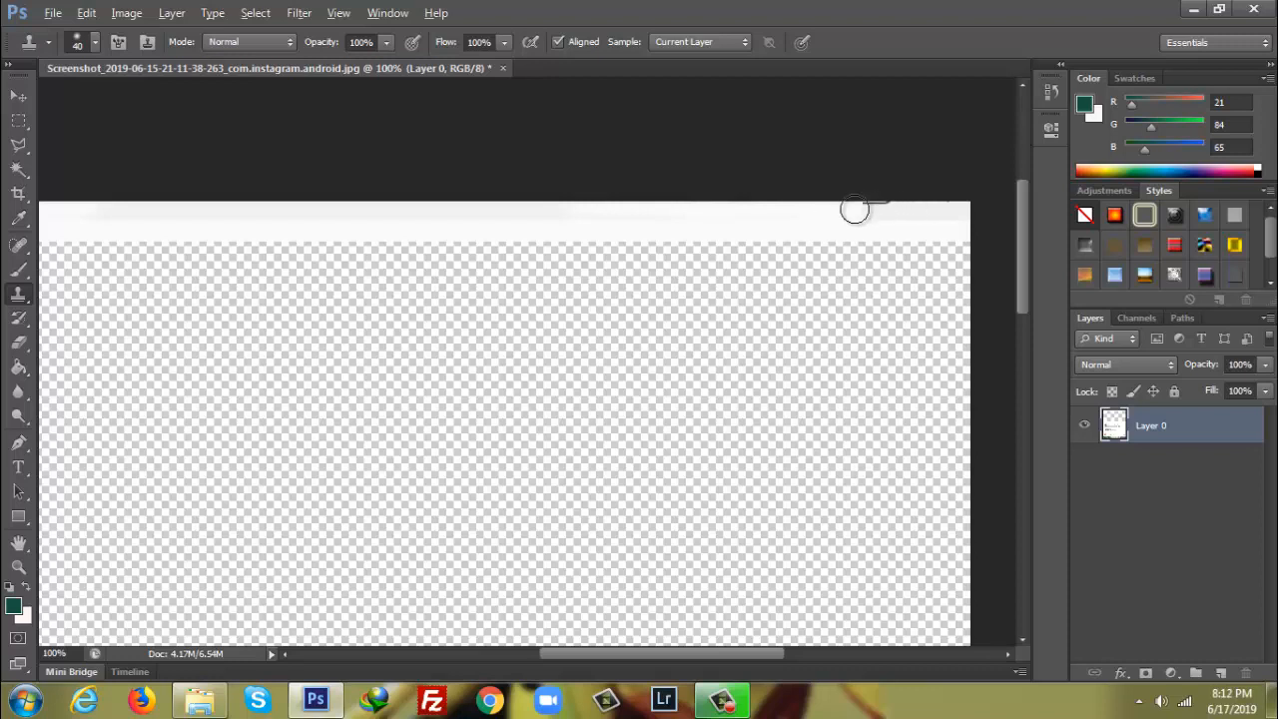
mouse_move(819, 217)
mouse_down()
mouse_move(850, 206)
mouse_move(973, 214)
mouse_move(957, 196)
mouse_up()
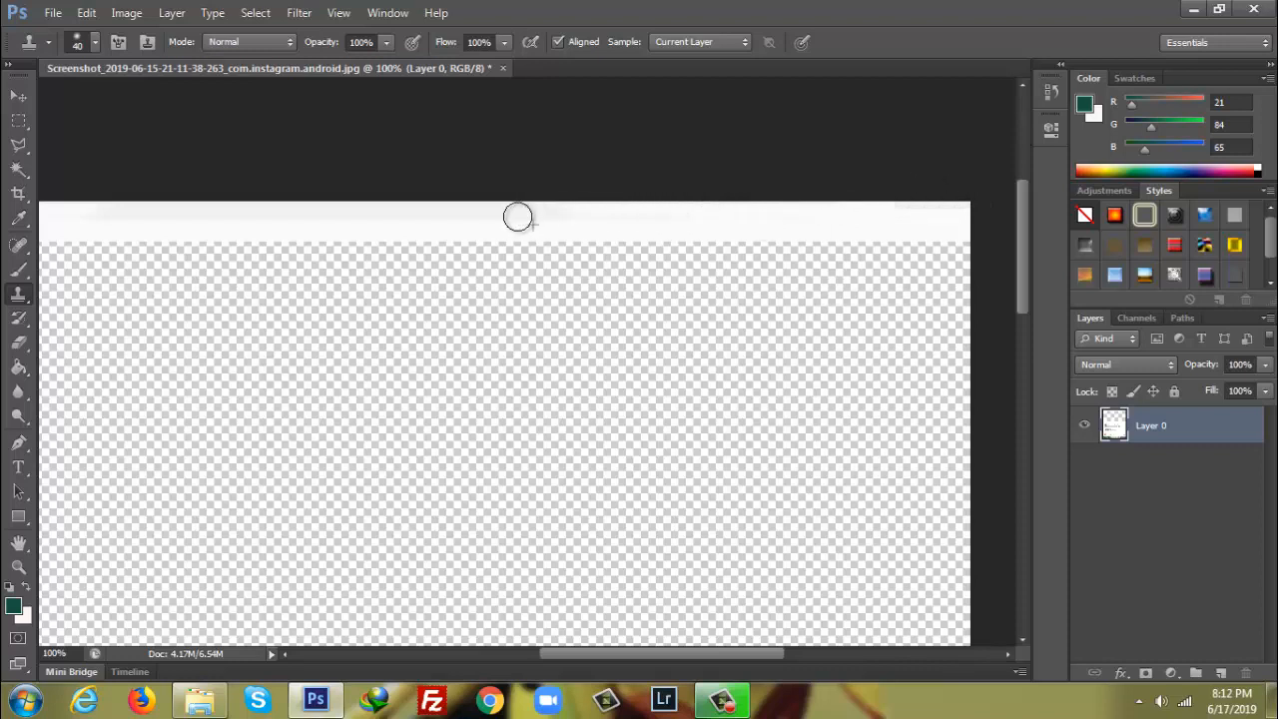
key(ctrl+minus)
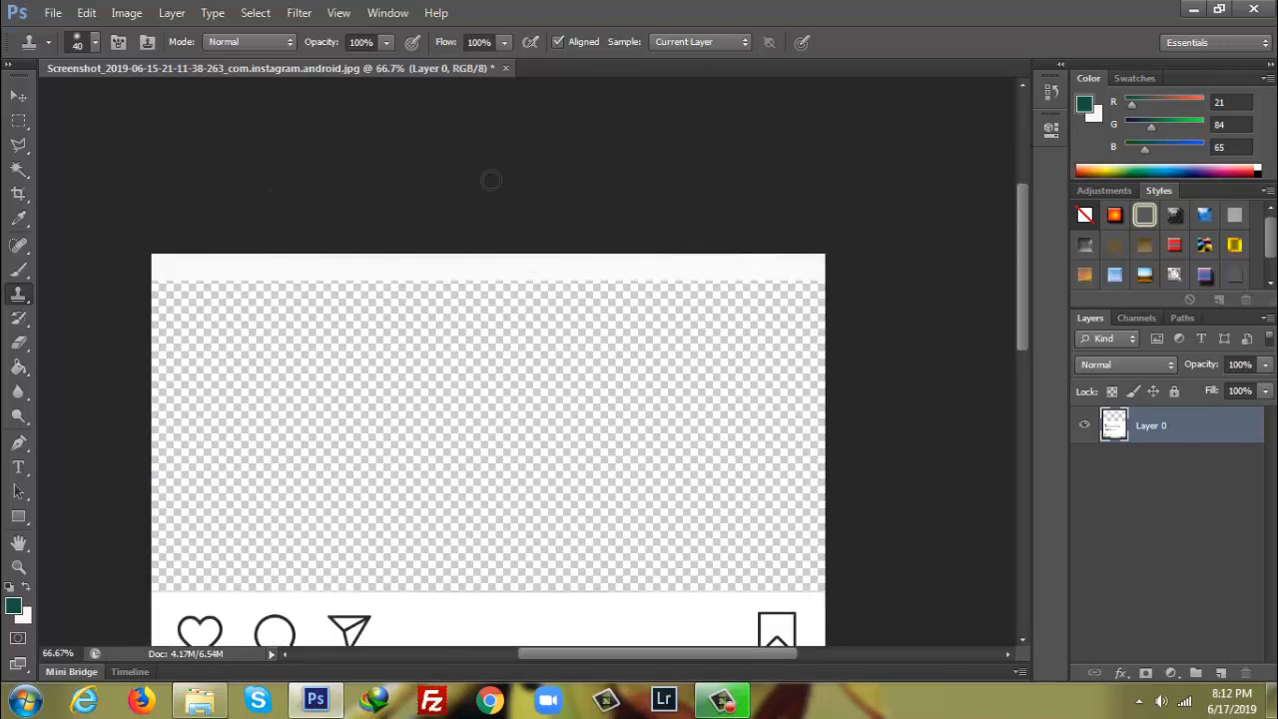
Set the foreground colour to dark green #145340 and fill the transparent area with it using the Paint Bucket
click(12, 607)
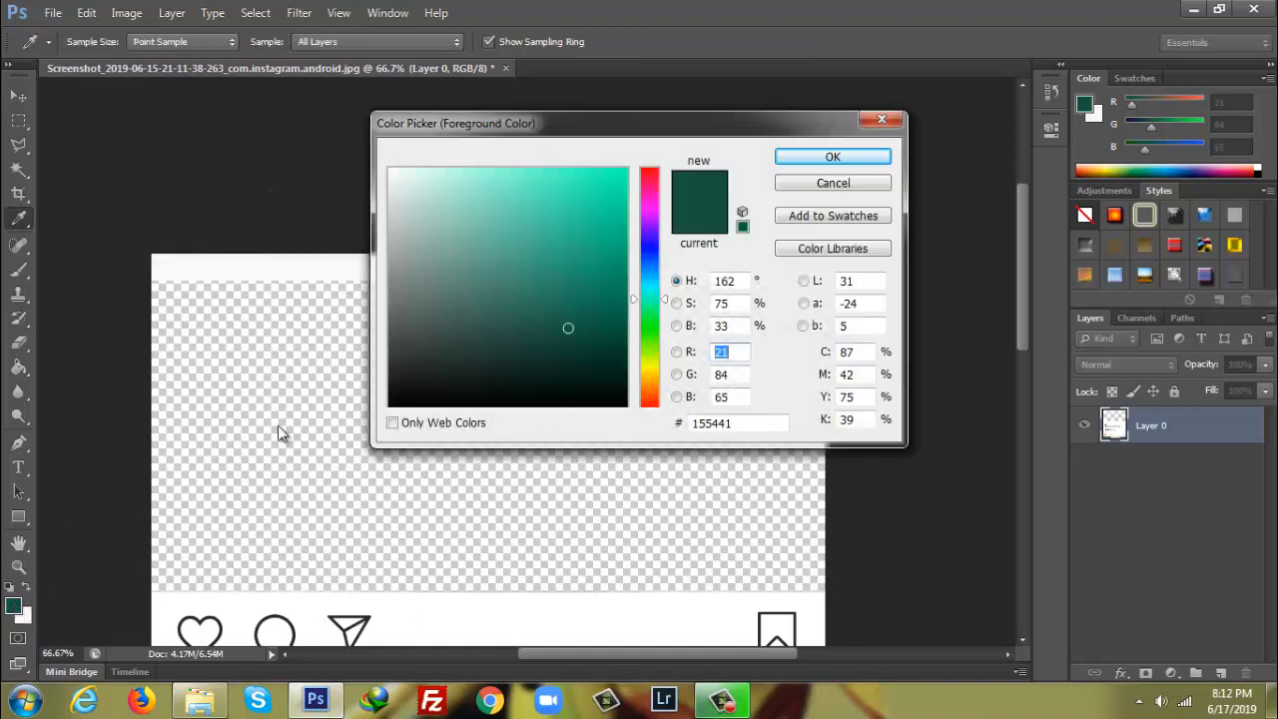
click(569, 329)
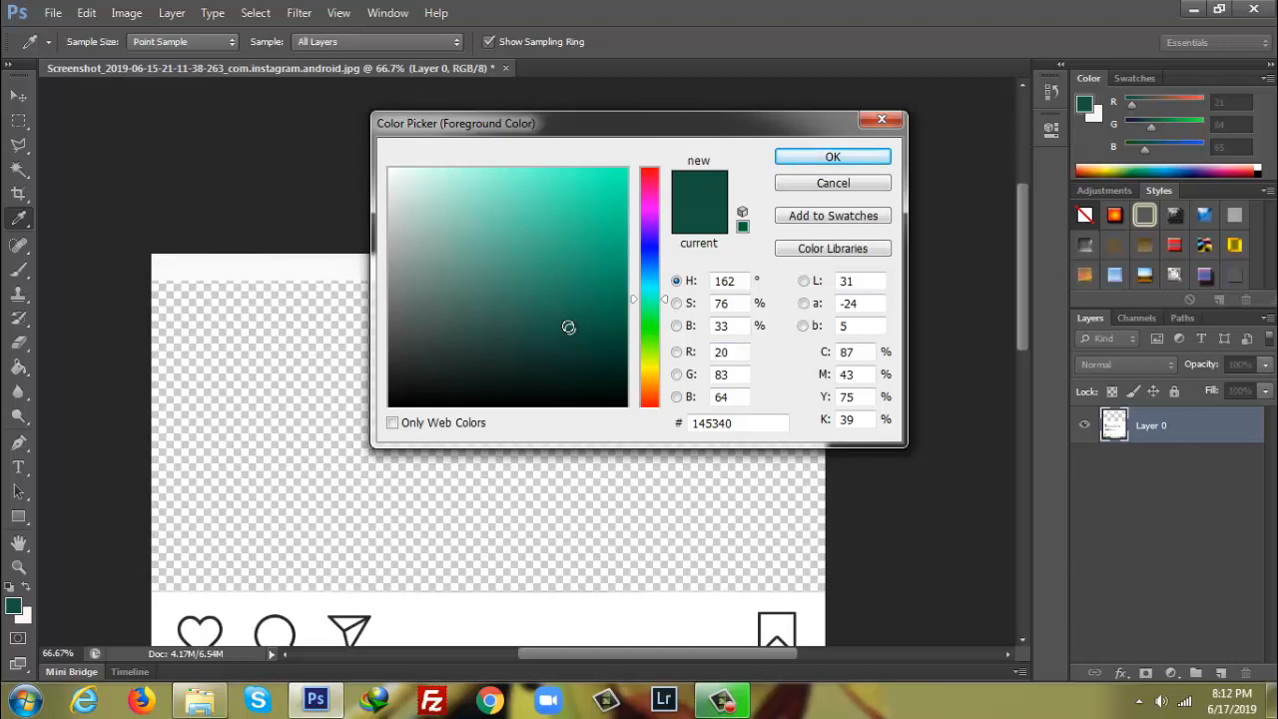
click(833, 159)
key(s)
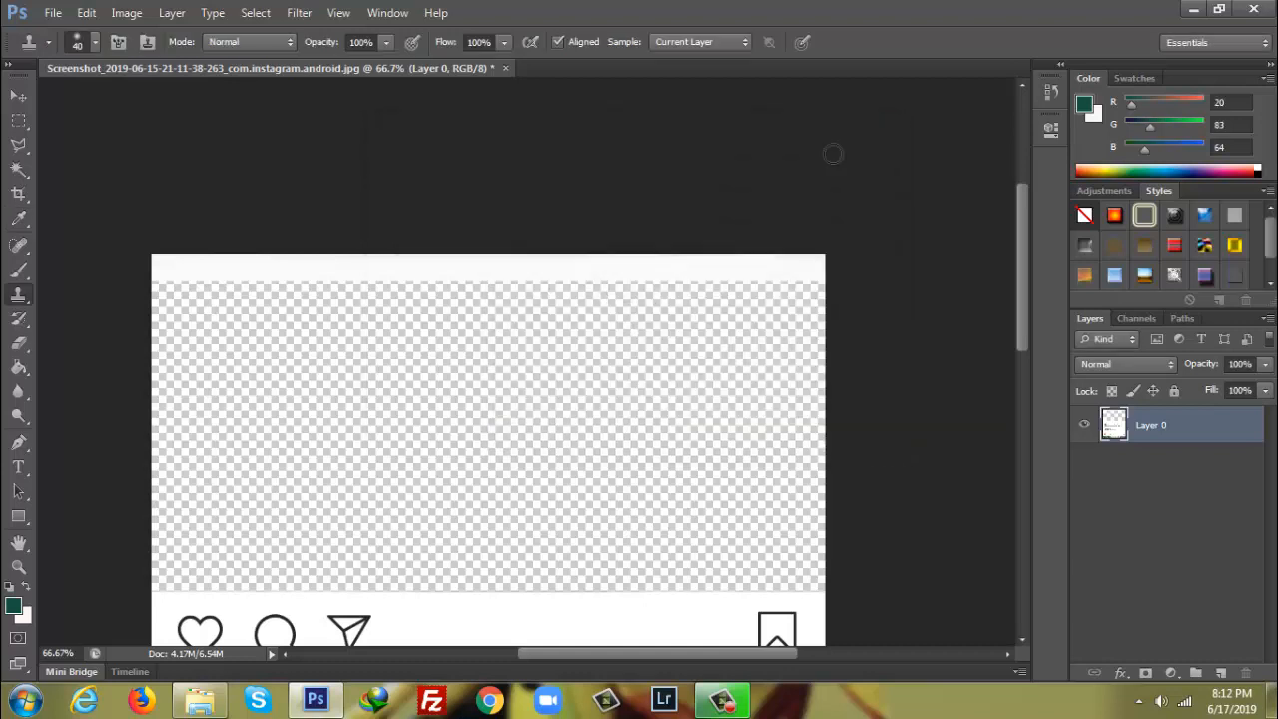
click(14, 371)
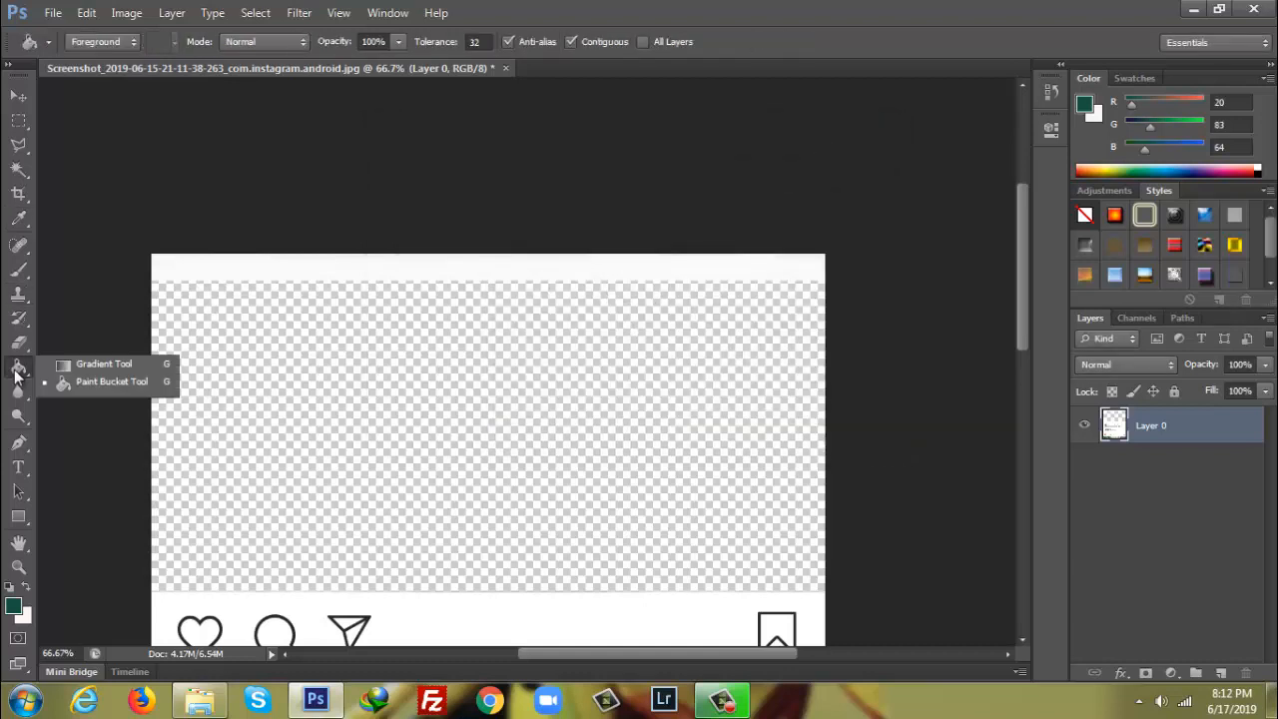
click(96, 381)
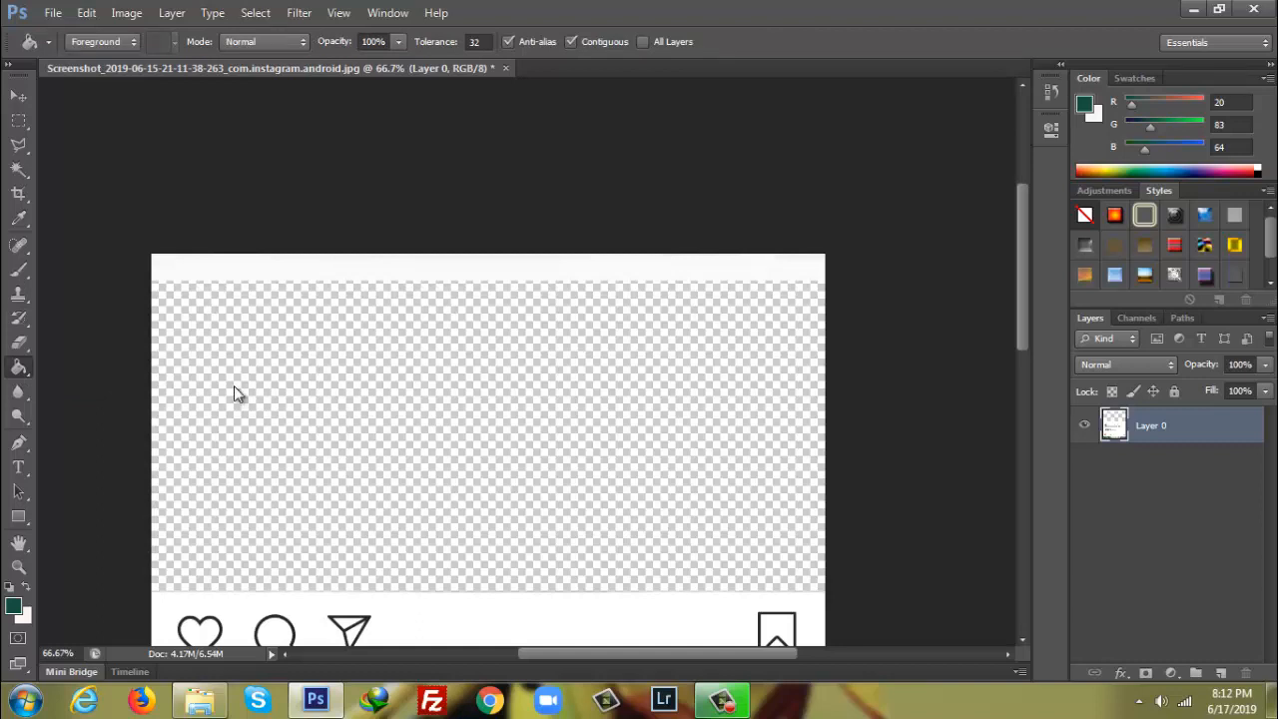
click(236, 393)
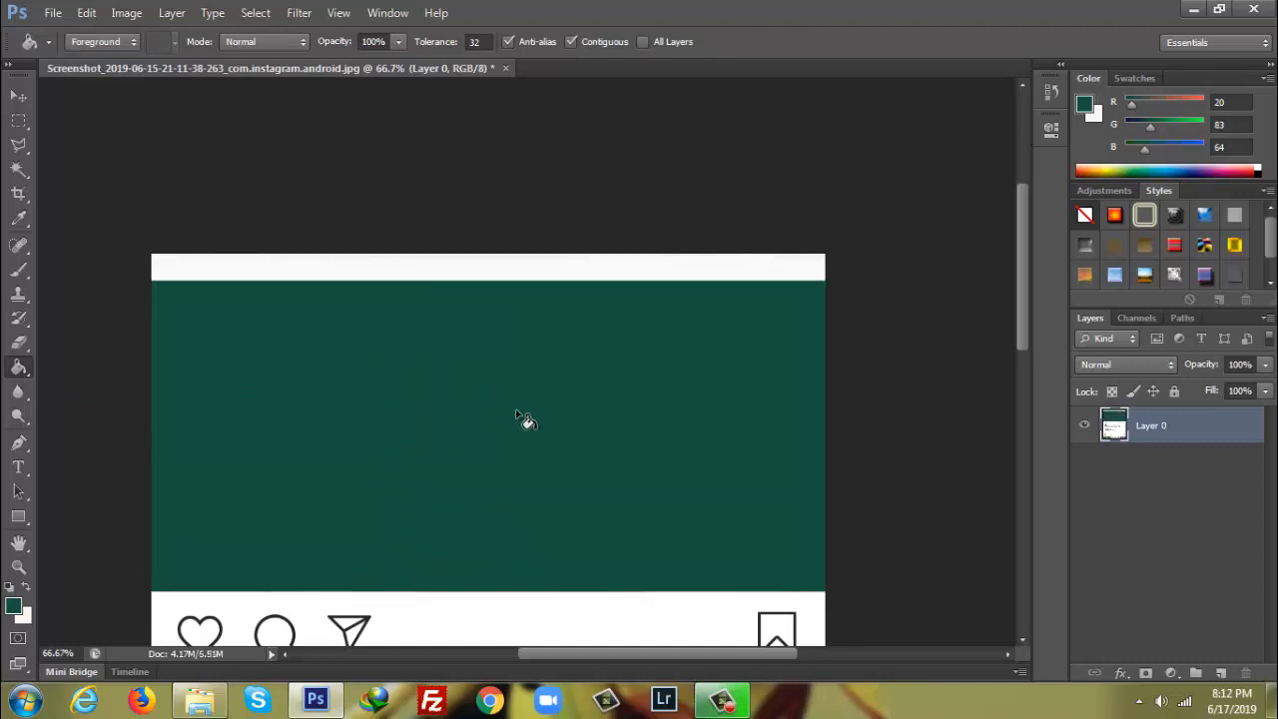
Open the pexels-photo-2453334 JPEG and PNG files from the 3D image folder and bring the JPEG to the front
click(53, 12)
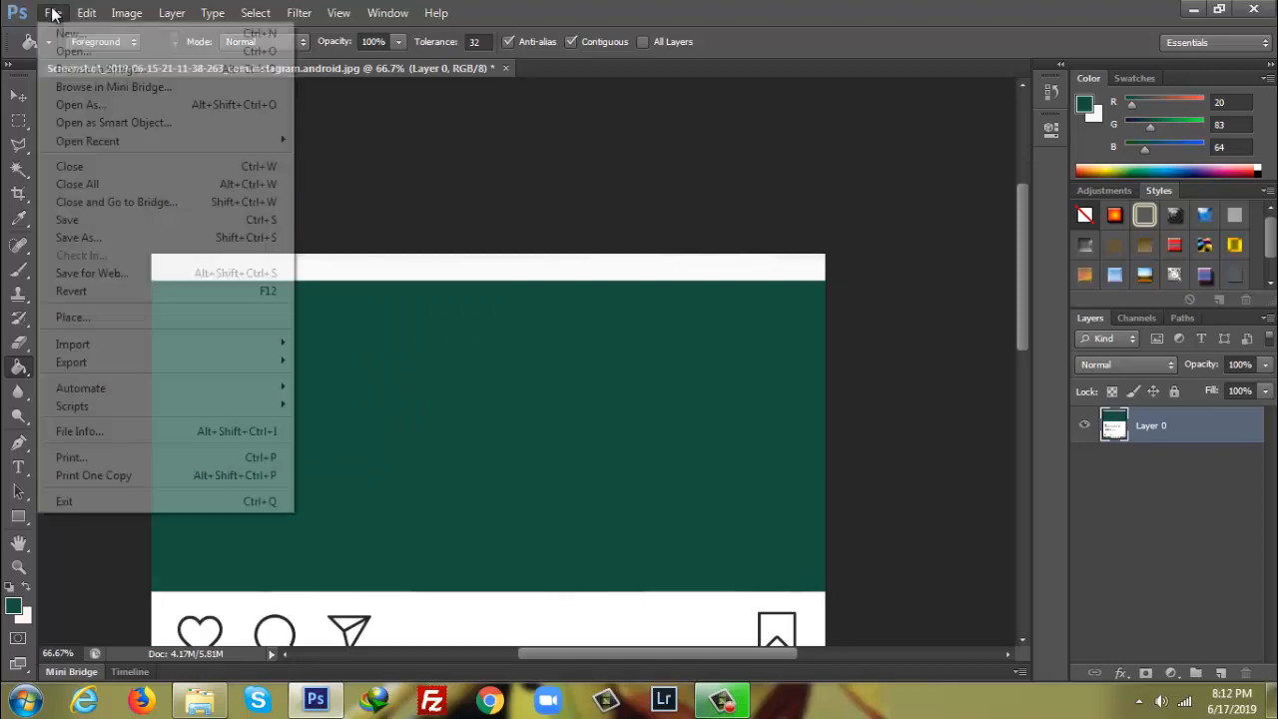
click(70, 56)
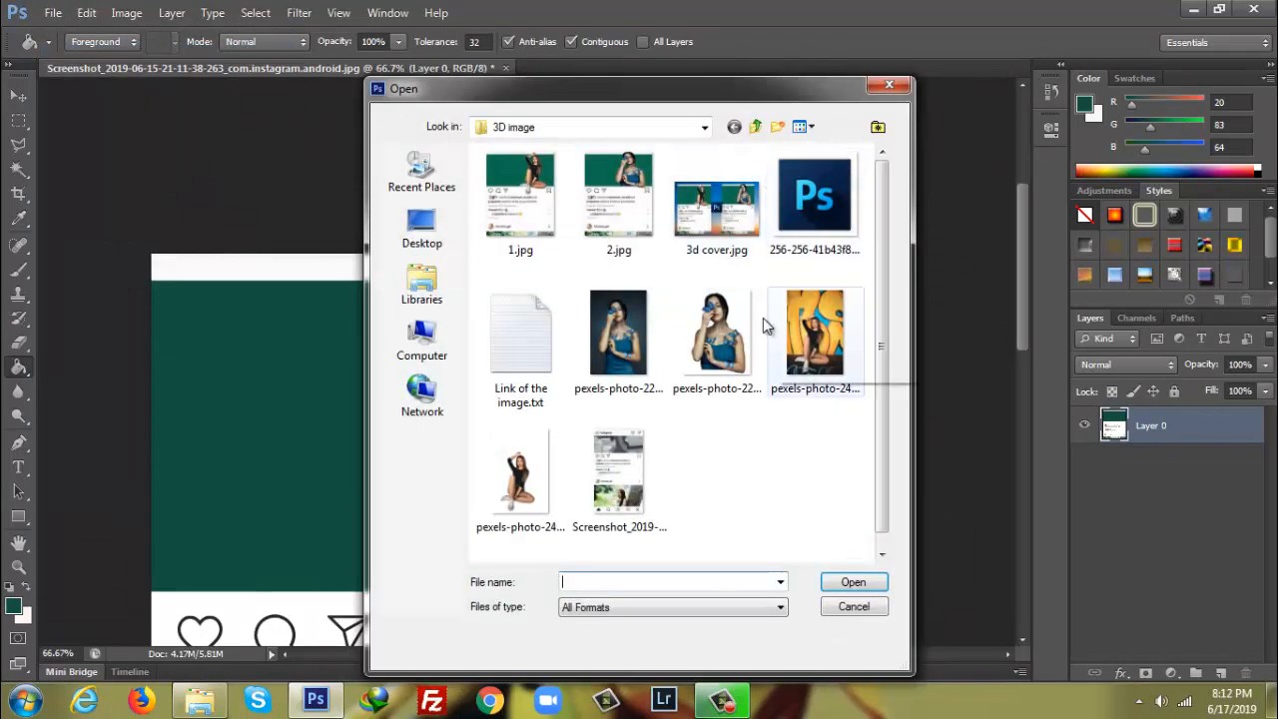
click(844, 340)
ctrl+click(521, 469)
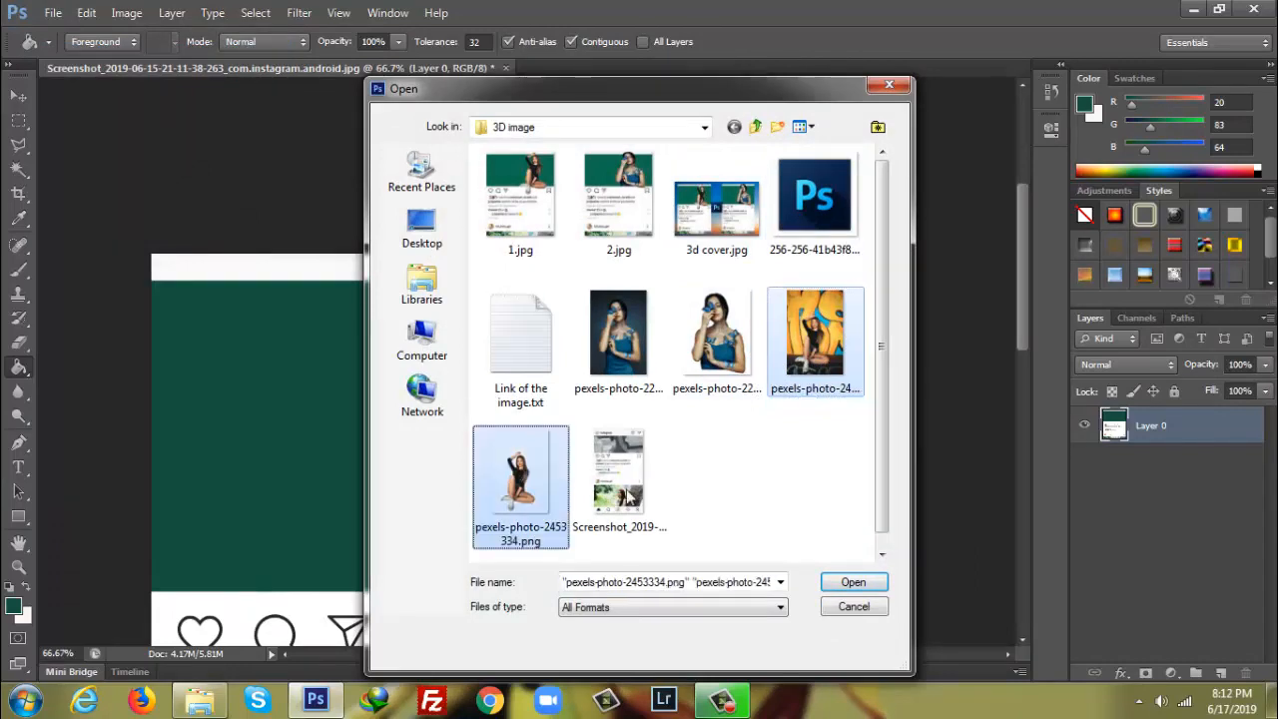
click(853, 583)
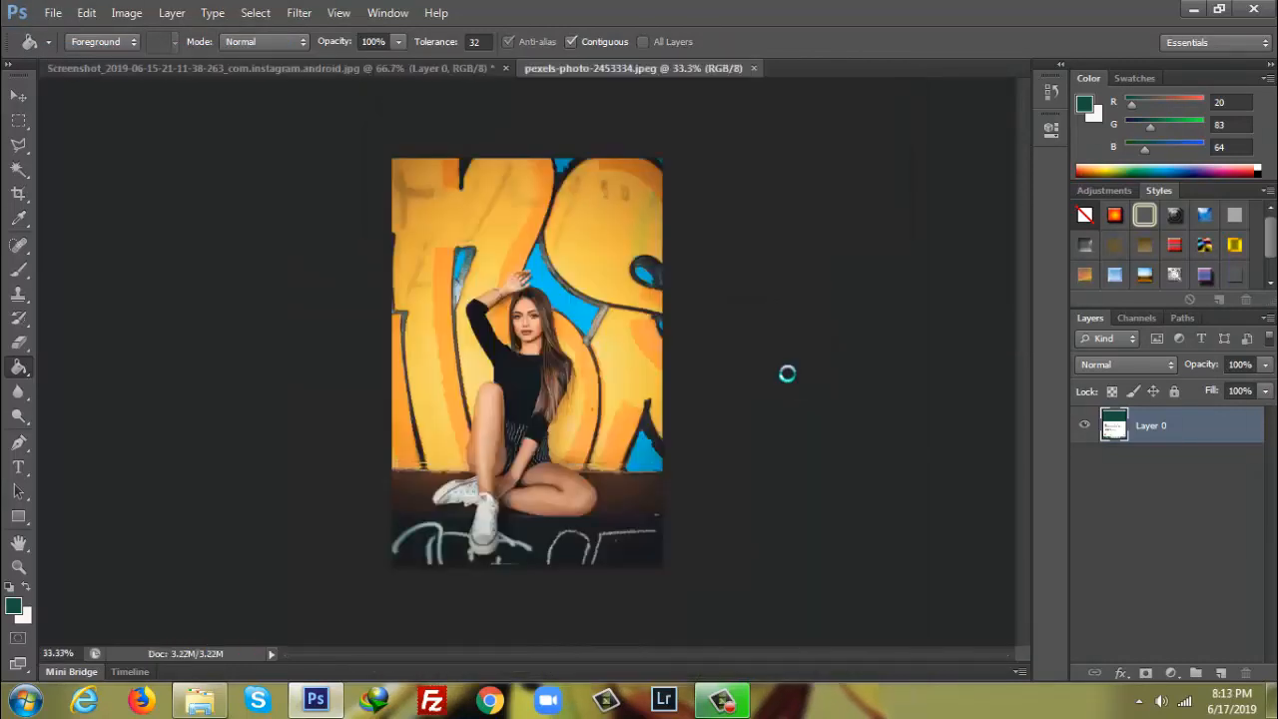
click(567, 68)
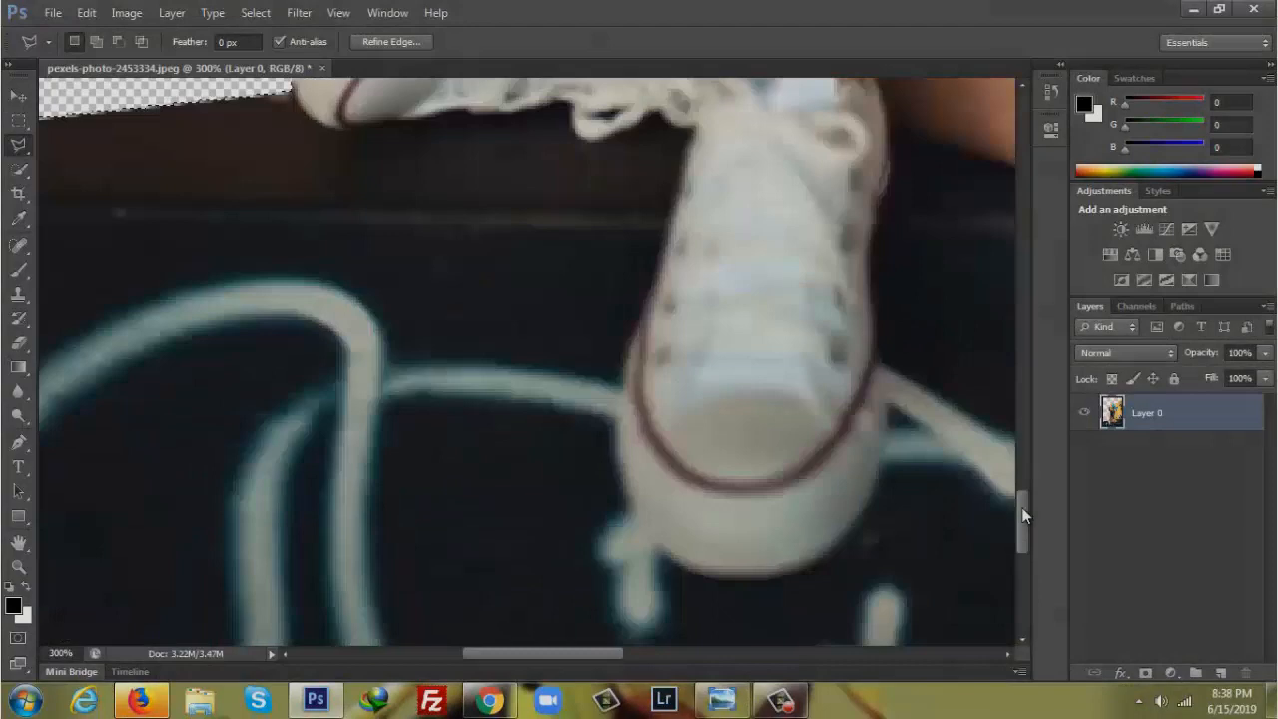
Outline the thin background sliver along the rear shoe's toe with the Polygonal Lasso and delete it
drag(1026, 517, 1025, 498)
click(370, 271)
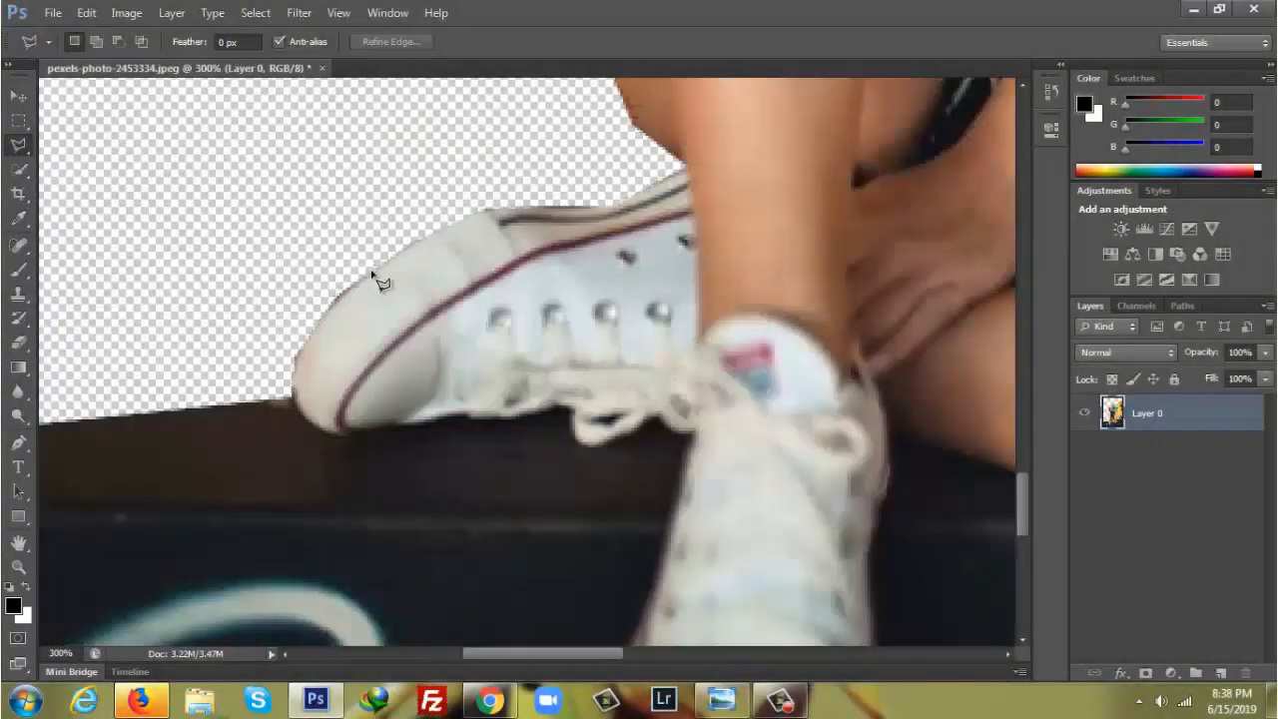
click(331, 303)
click(302, 320)
click(307, 262)
click(348, 251)
click(370, 271)
key(Delete)
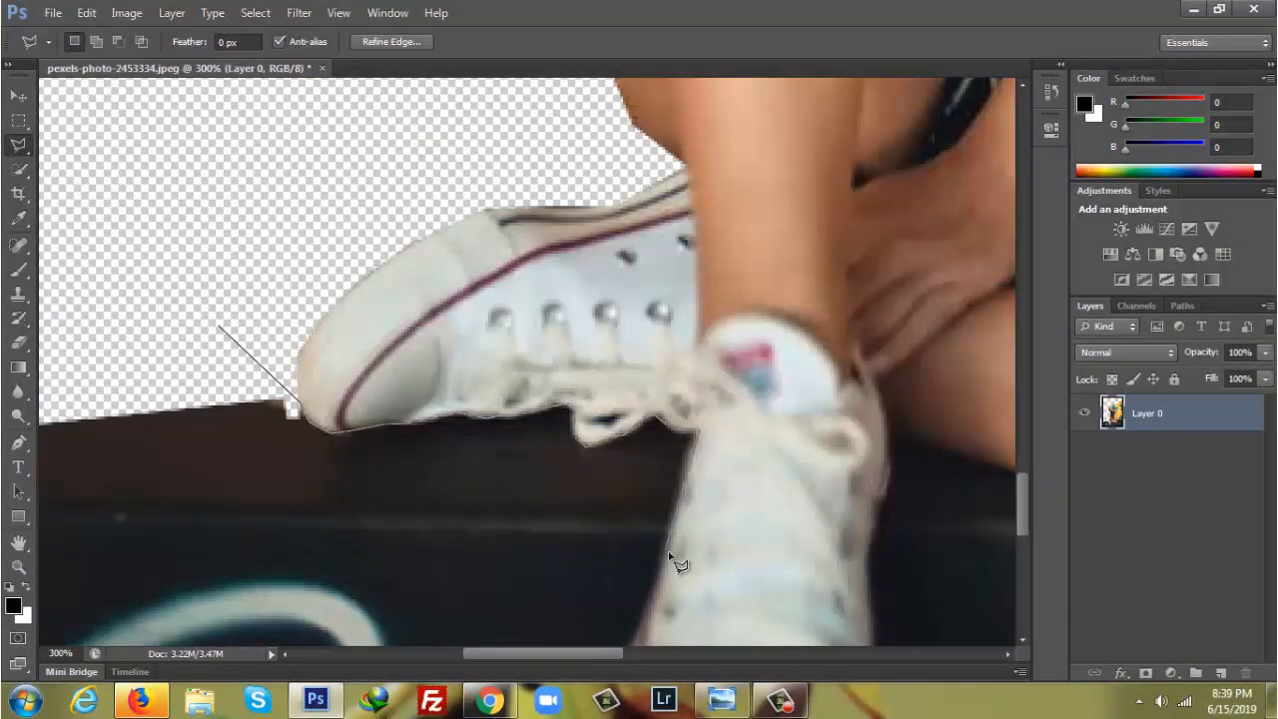
Trace a Polygonal Lasso outline around the lower edges of both shoes and along the underside of the folded leg
scroll(668, 557, down, 5)
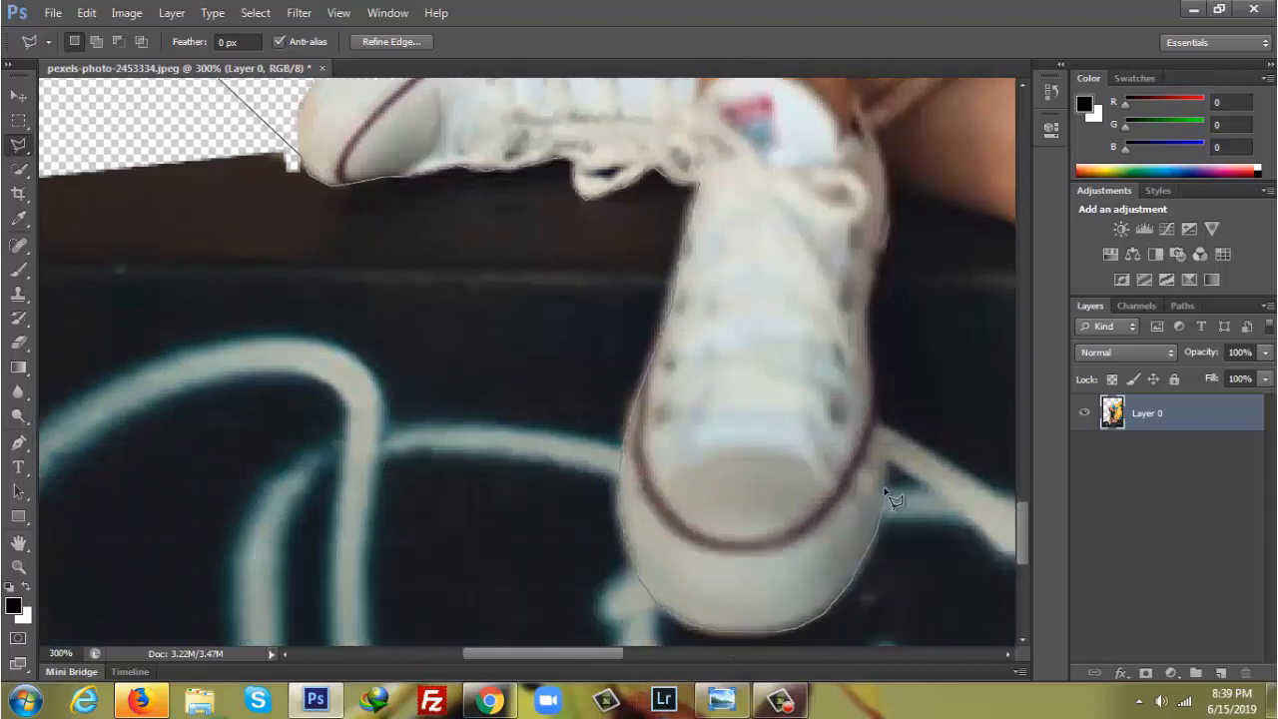
click(916, 188)
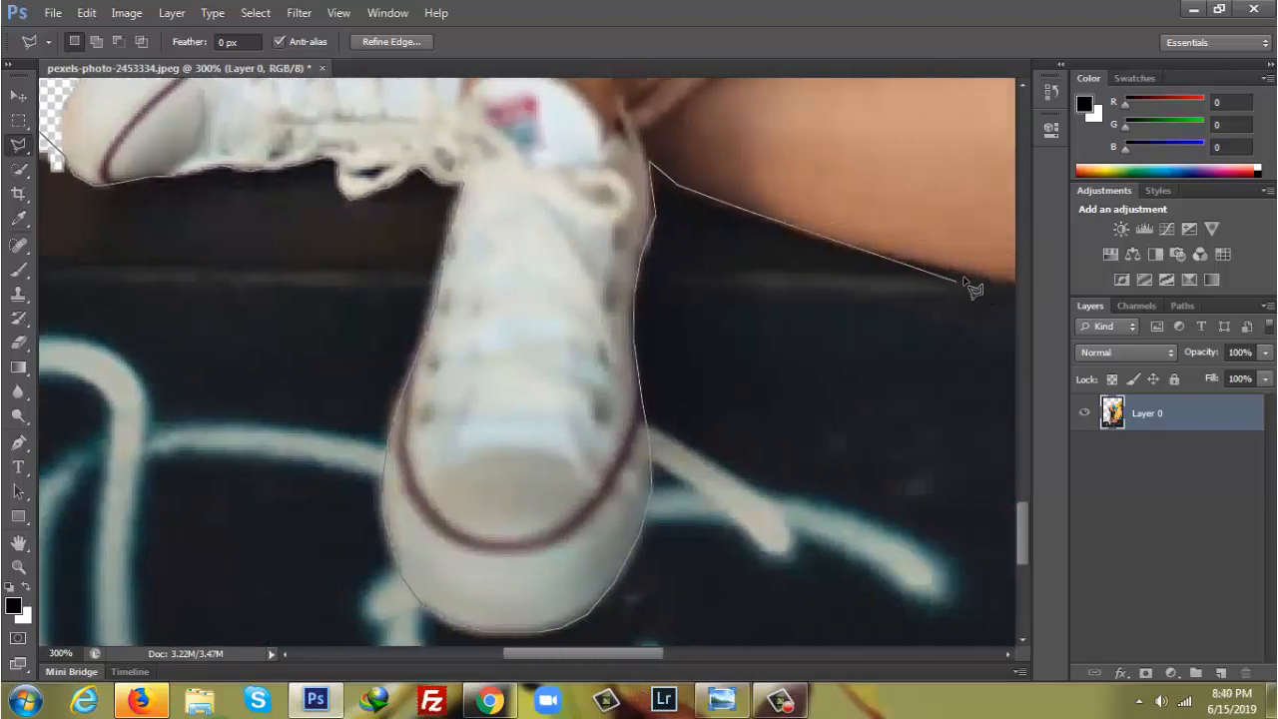
click(886, 255)
click(993, 279)
click(1015, 293)
click(1001, 296)
click(967, 291)
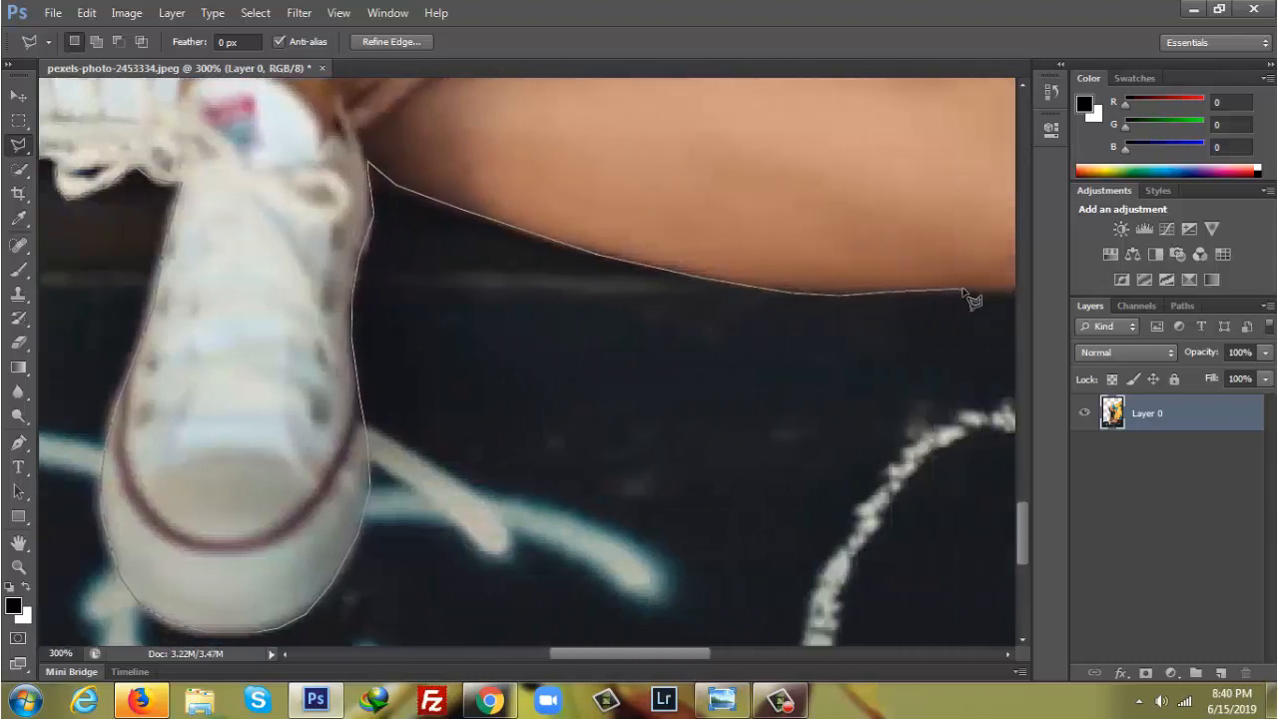
Continue the lasso outline around the knee and over the thigh to the hem of the striped dress
click(973, 292)
click(956, 288)
click(981, 281)
click(1006, 270)
click(873, 257)
click(901, 238)
click(920, 204)
scroll(954, 154, up, 5)
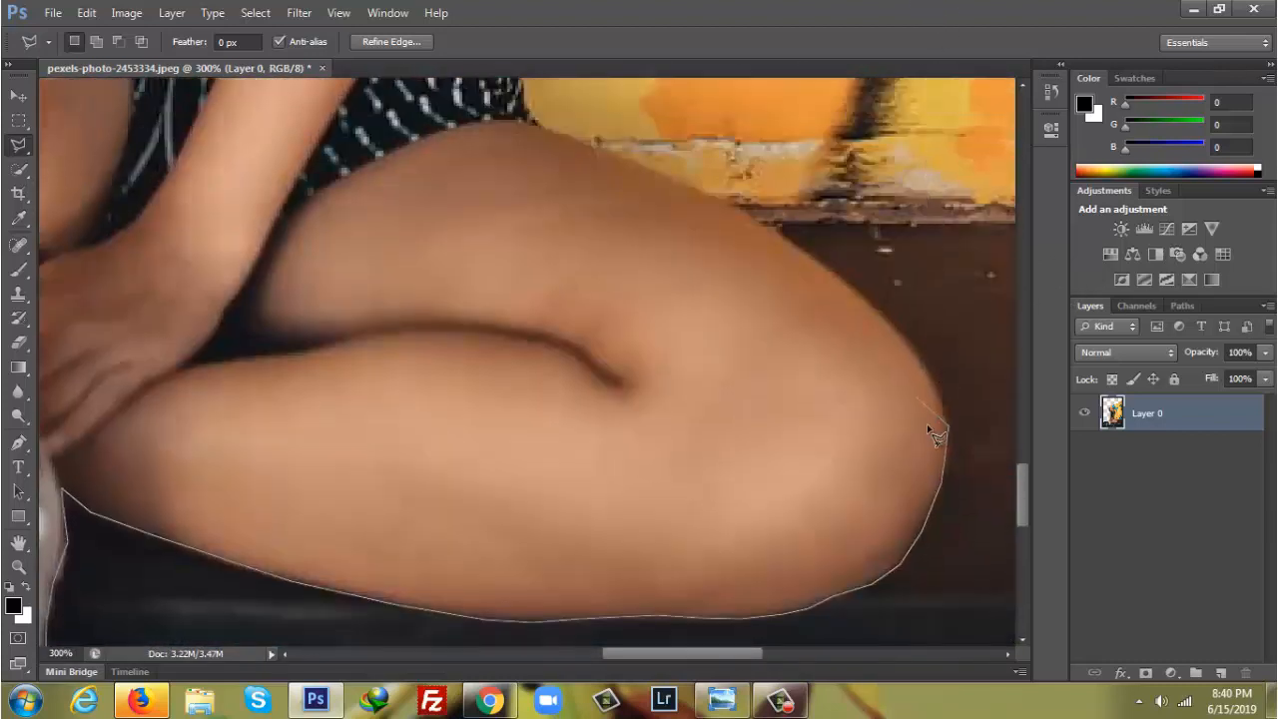
click(849, 284)
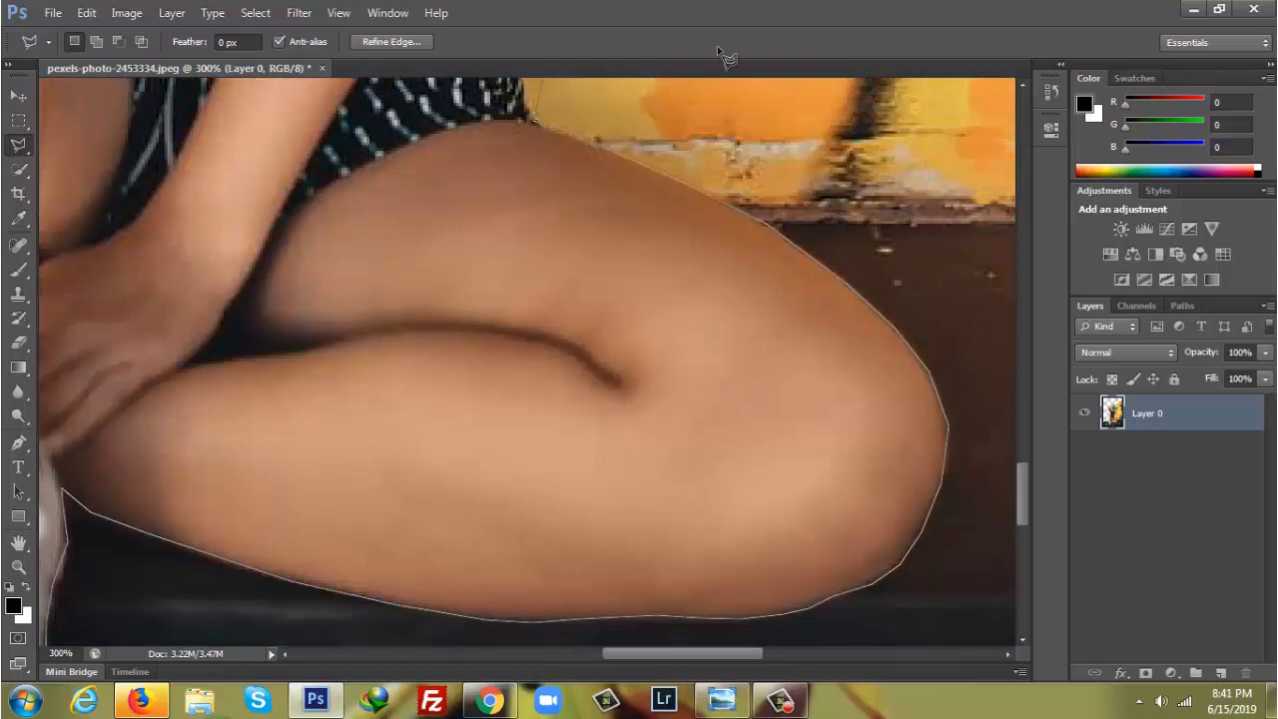
Close the lasso selection outside the photo's lower border, delete the enclosed floor and wall area, and deselect
click(1044, 48)
click(1069, 192)
click(856, 637)
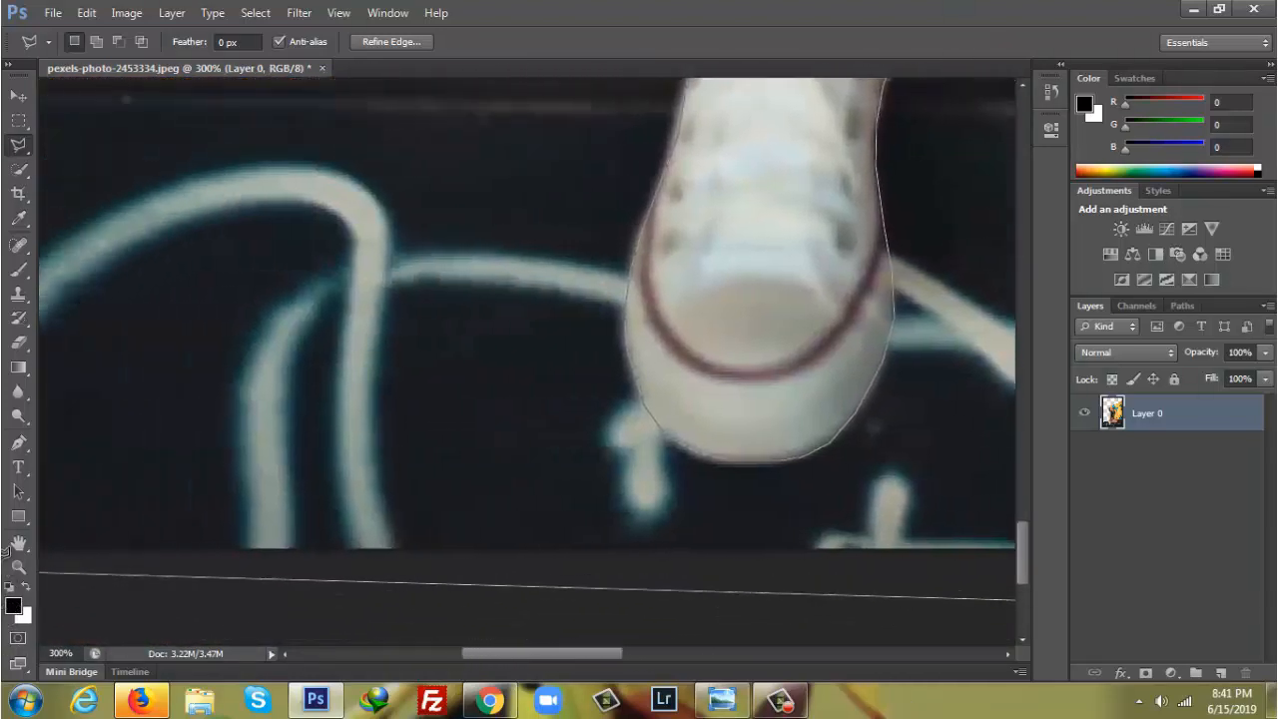
click(57, 568)
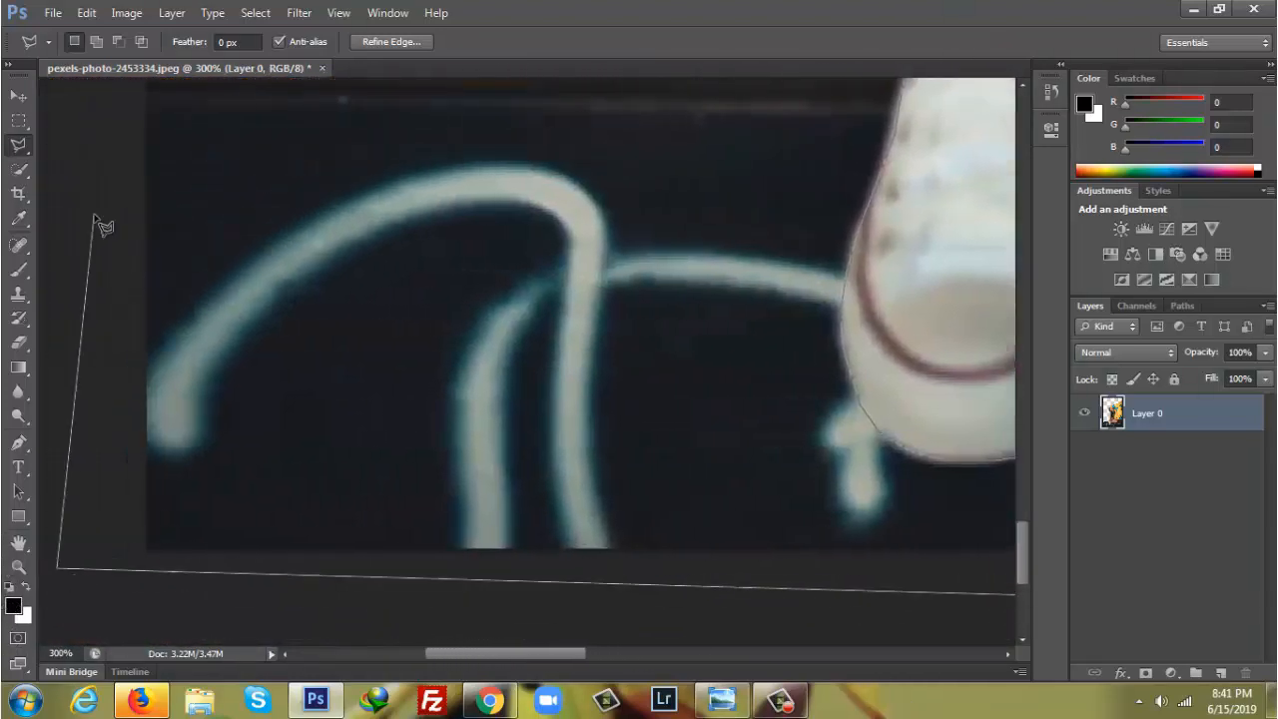
click(91, 97)
click(445, 123)
key(Delete)
key(ctrl+d)
Select the dark fringe along the knee's outer curve with the Polygonal Lasso and delete it
drag(565, 653, 761, 653)
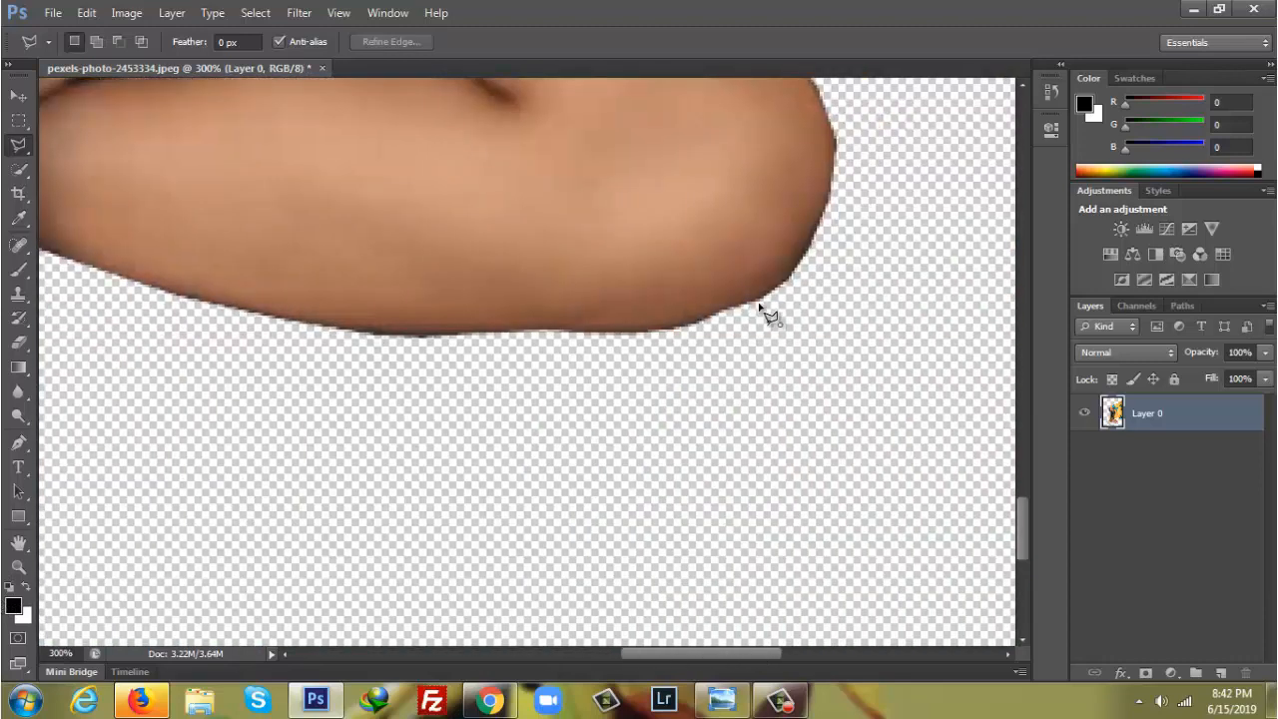
click(835, 140)
click(854, 88)
click(870, 97)
click(865, 265)
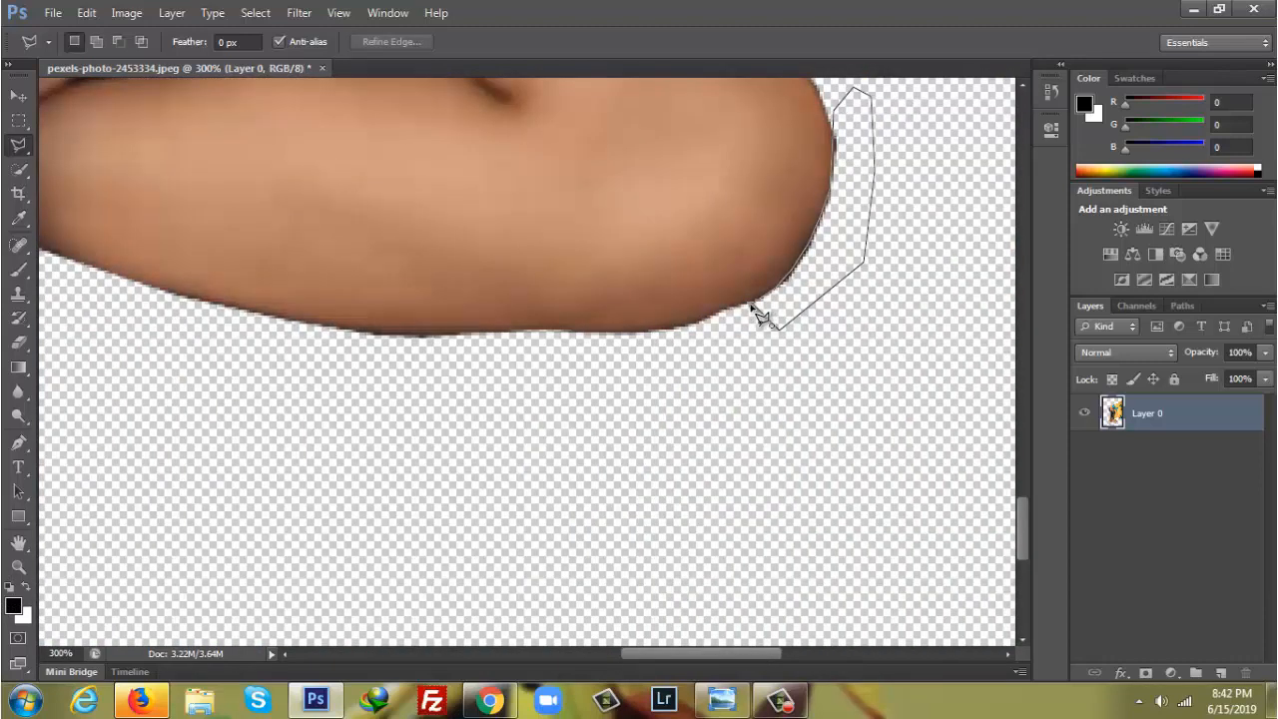
click(751, 306)
key(Delete)
click(823, 340)
key(Escape)
Trace a Polygonal Lasso outline along the dress's edge beside the thigh and around the graffiti wall's outer border
scroll(962, 499, up, 10)
drag(1025, 450, 1027, 276)
drag(719, 654, 807, 654)
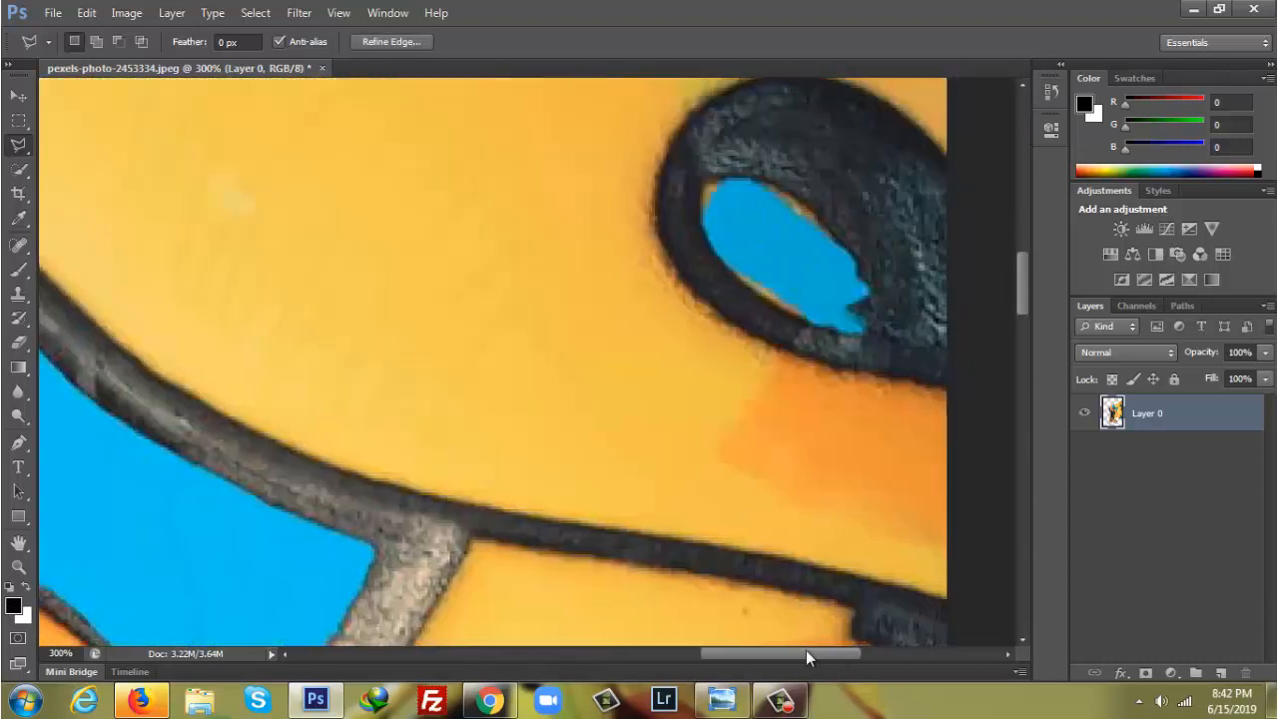
drag(1023, 283, 1024, 456)
drag(737, 654, 652, 654)
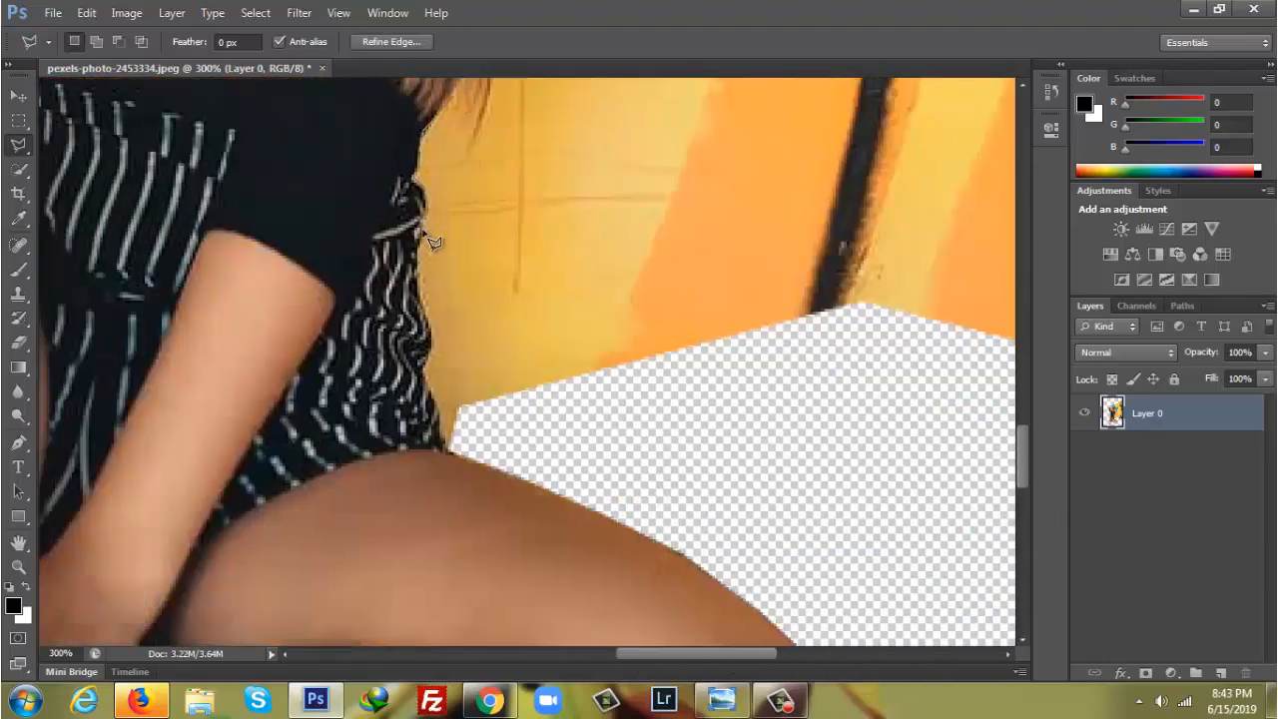
click(944, 465)
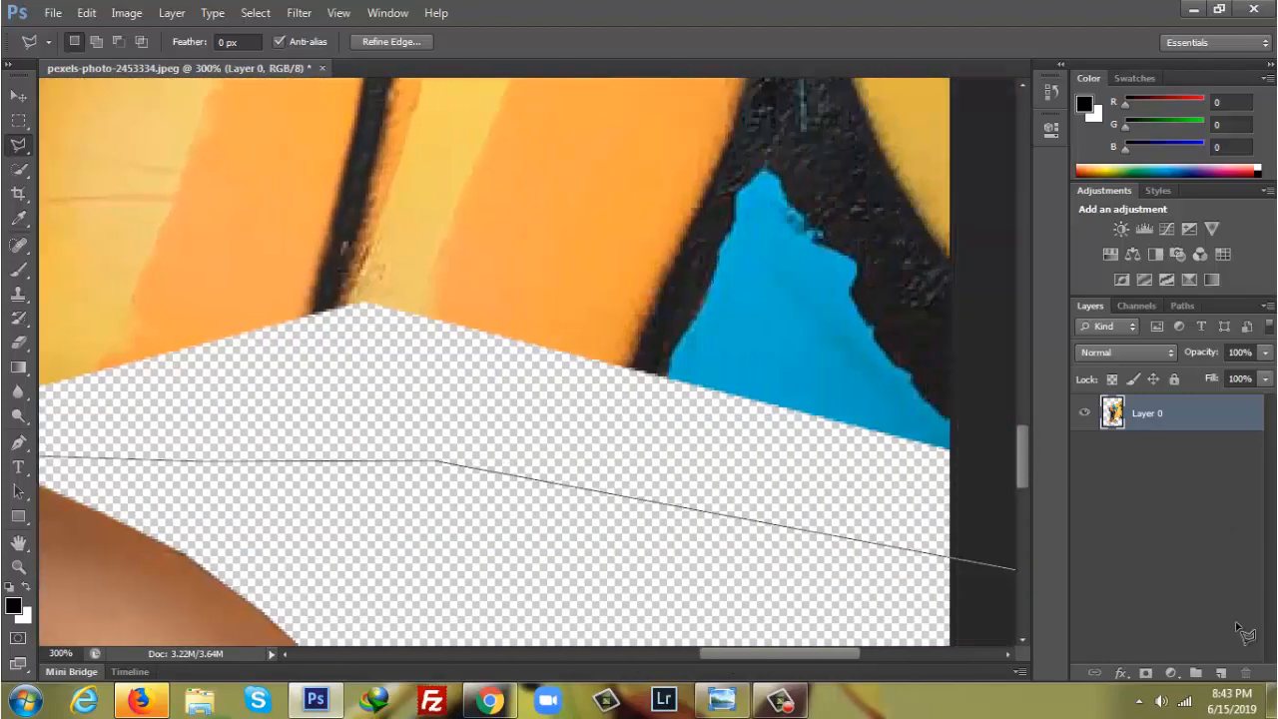
click(1038, 574)
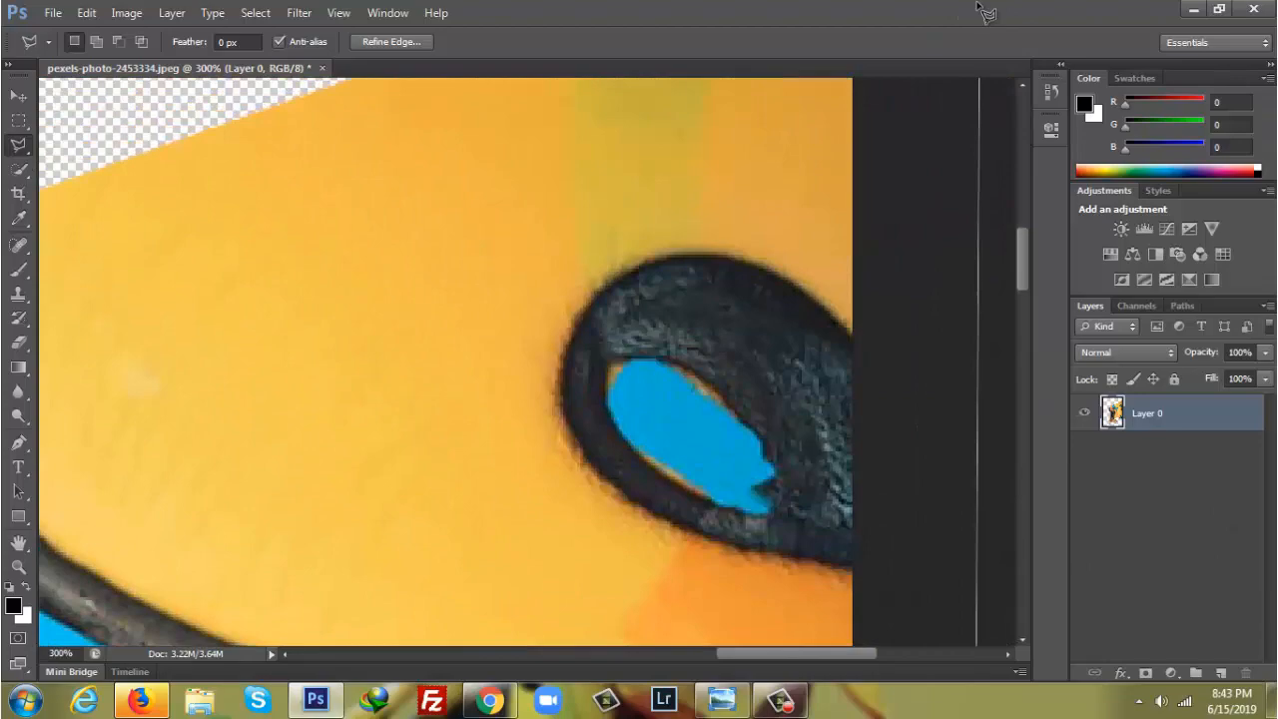
click(883, 70)
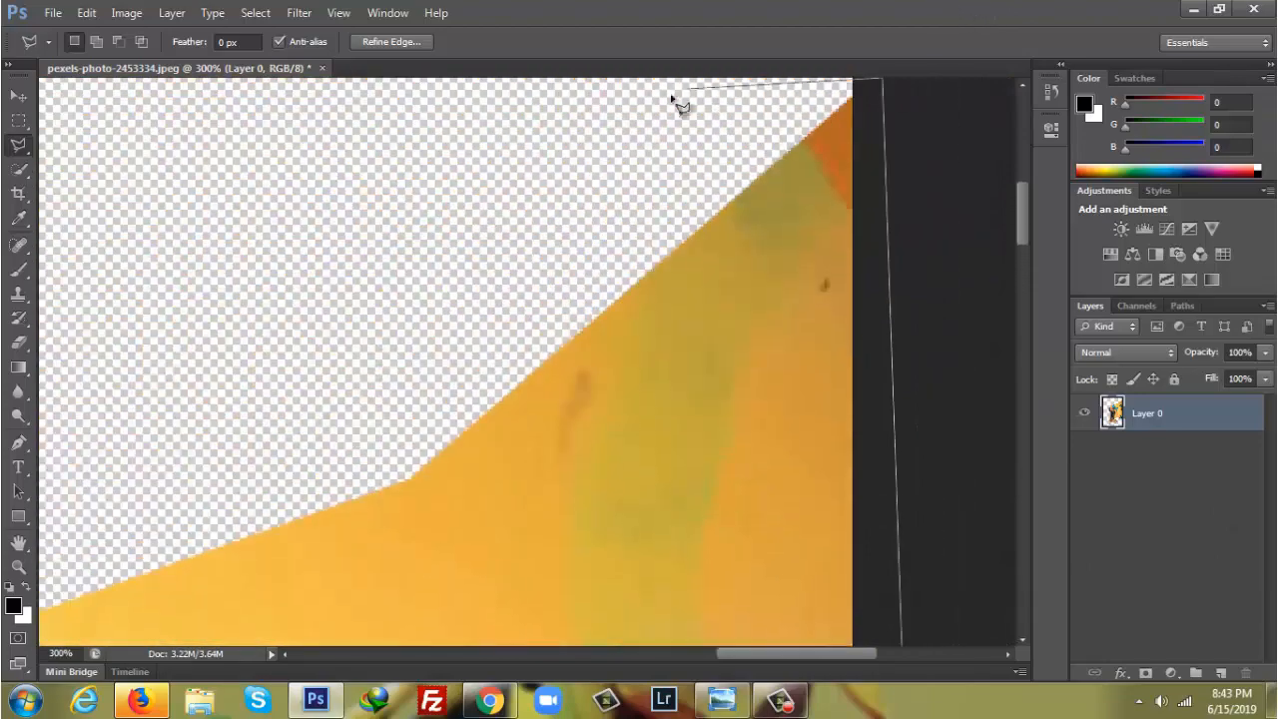
Bring the outline back down beside the model's hair, delete the enclosed graffiti wall, and deselect
click(676, 96)
click(40, 311)
click(35, 499)
click(250, 679)
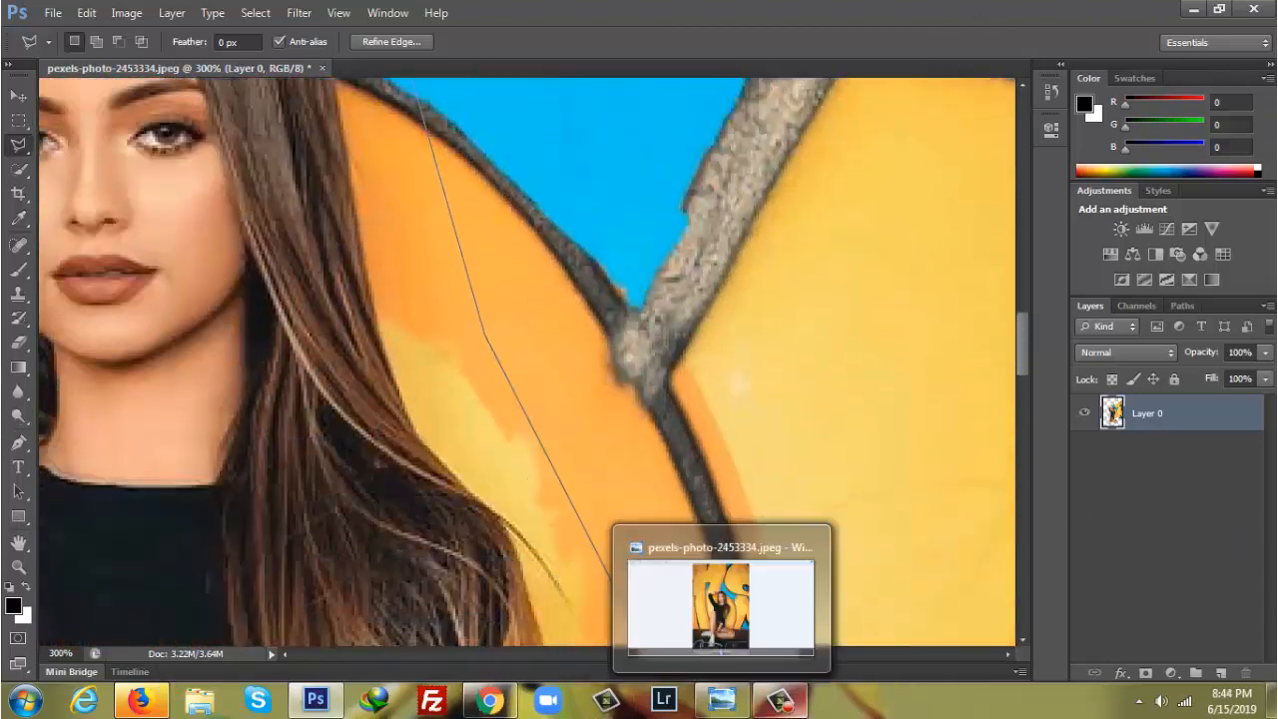
click(613, 599)
click(550, 598)
double_click(431, 525)
key(Delete)
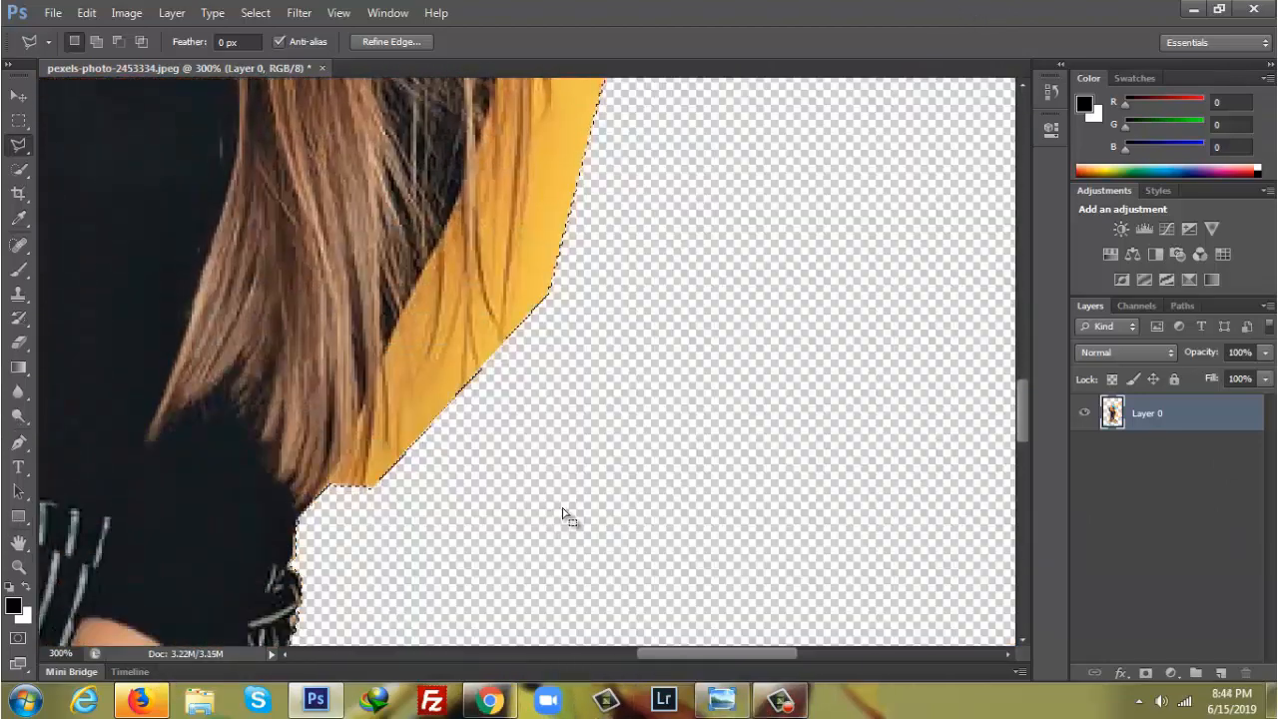
key(ctrl+d)
Trace a Polygonal Lasso outline along the hair's outer edge from the crown past the shoulder
scroll(565, 516, up, 10)
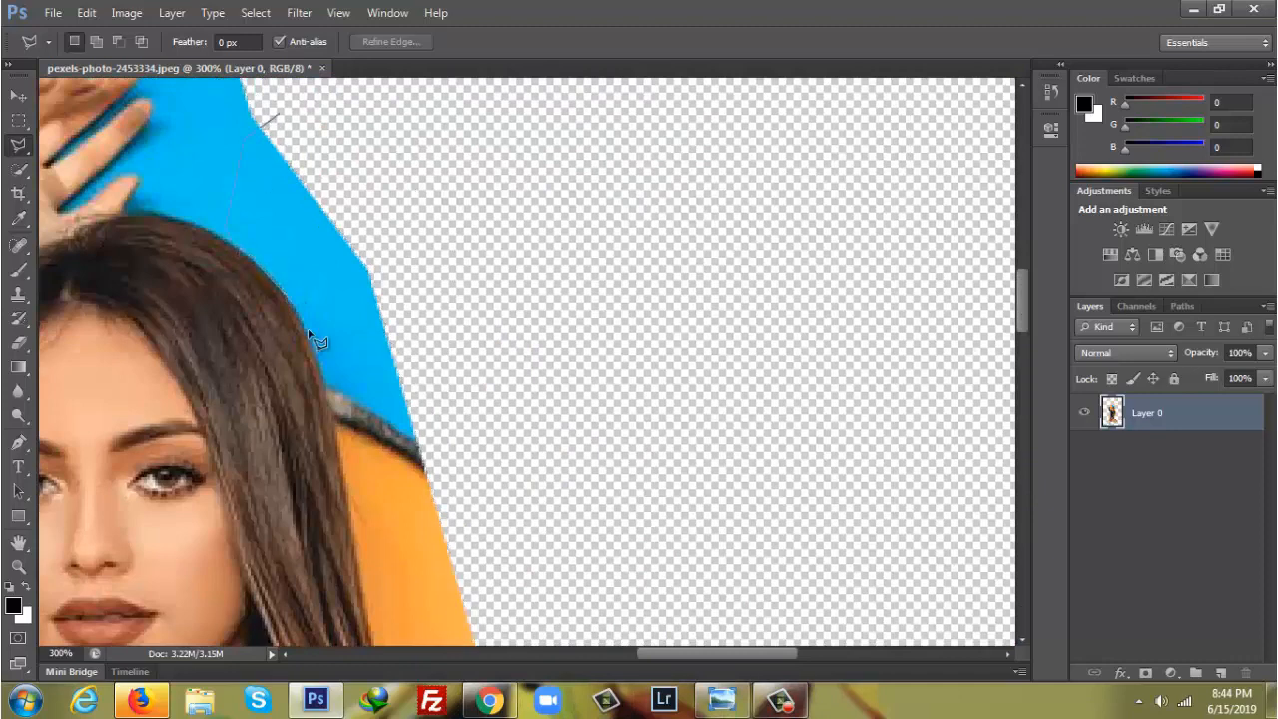
click(384, 556)
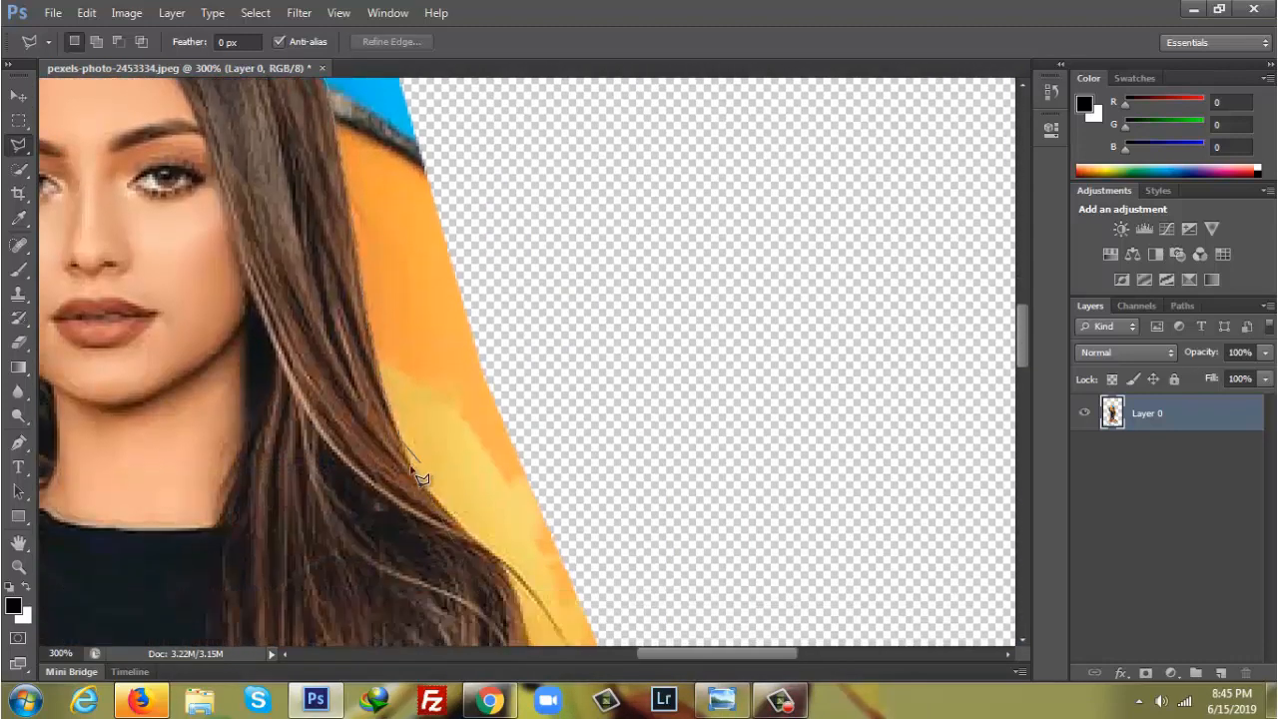
click(503, 564)
click(525, 606)
click(544, 546)
click(546, 602)
click(534, 566)
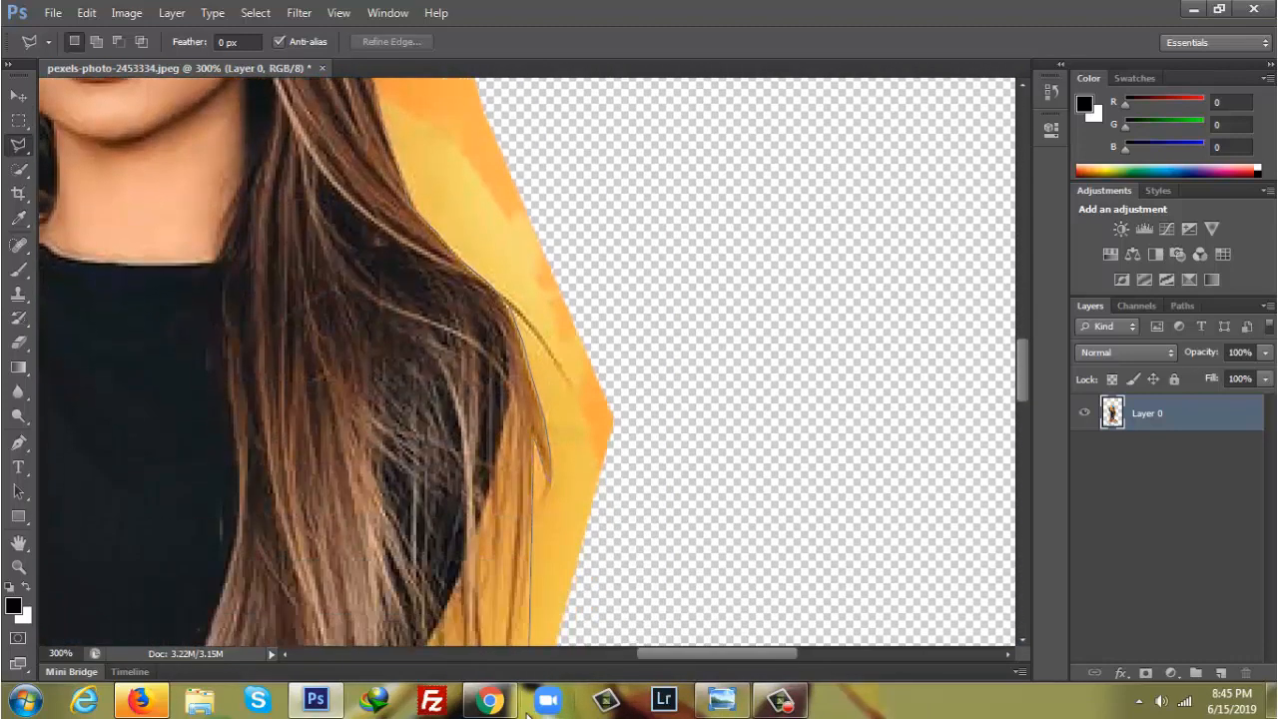
click(527, 546)
Close the selection around the wall strip beside the hair and delete it
click(850, 328)
click(659, 314)
click(244, 170)
click(228, 263)
key(Delete)
click(836, 255)
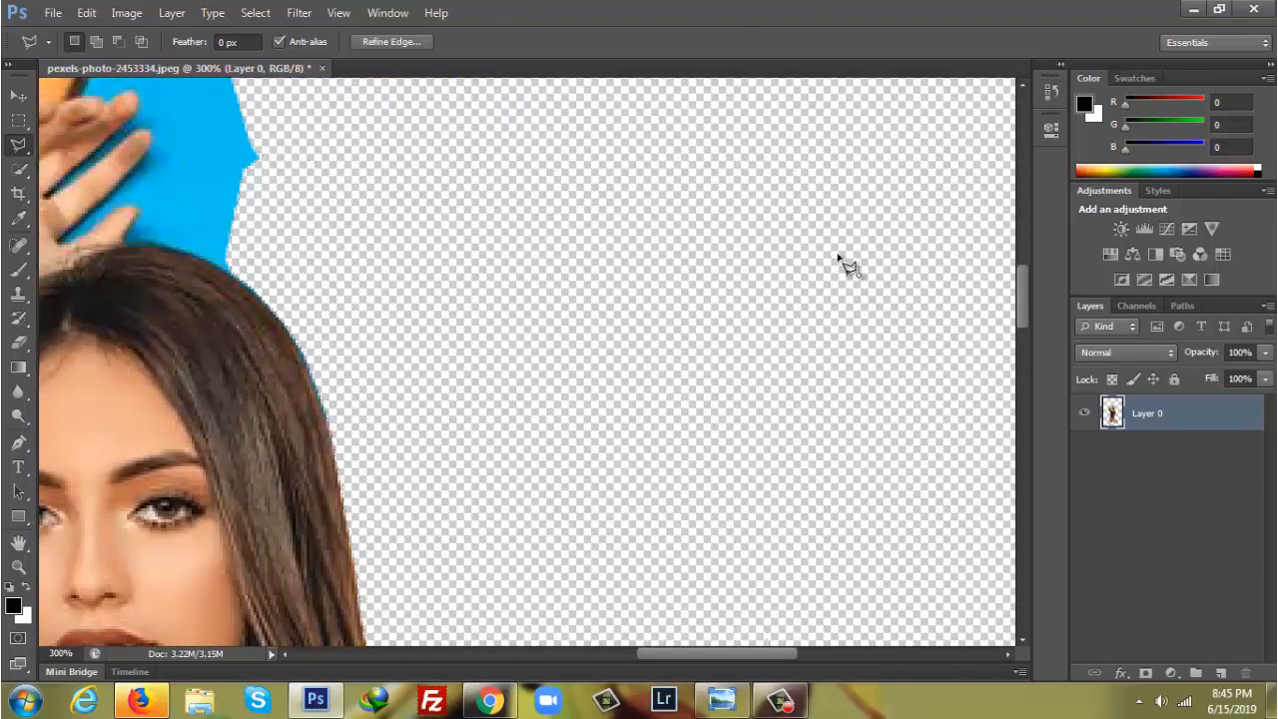
Outline the yellow wall remnants and stray strands beside the lower hair with the Polygonal Lasso and delete them
click(240, 256)
scroll(502, 466, down, 5)
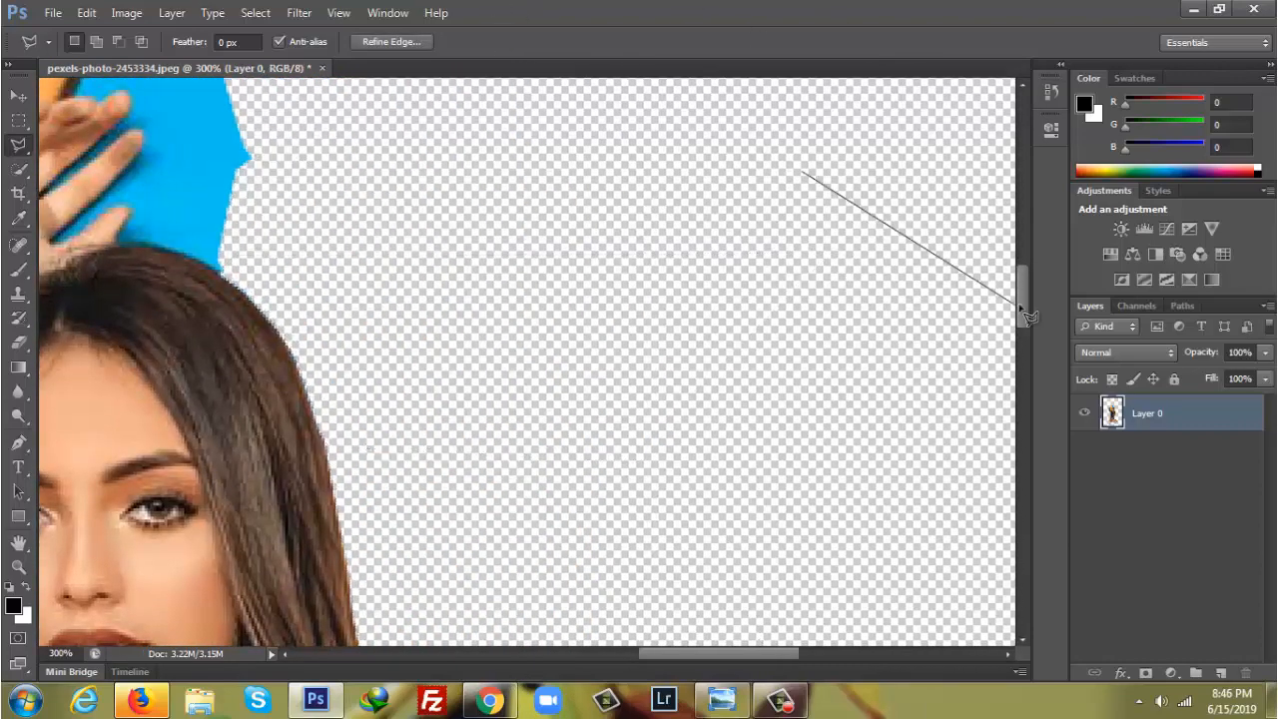
click(454, 475)
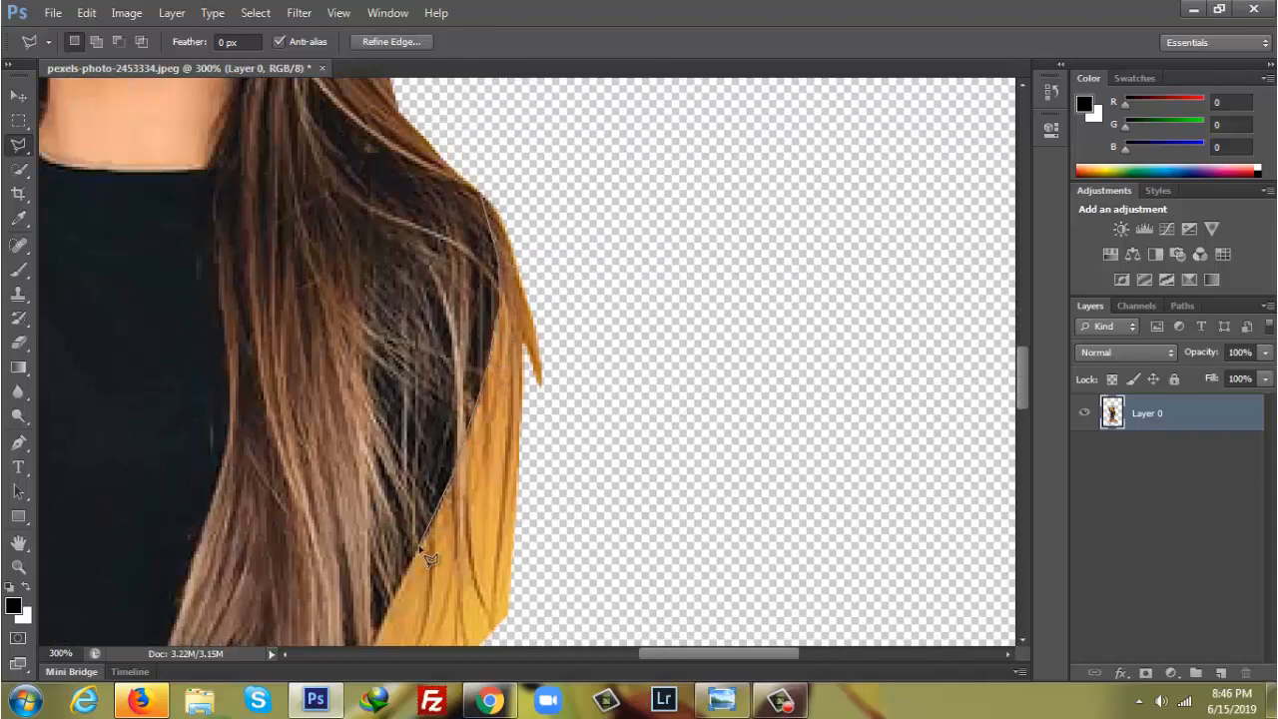
scroll(421, 545, down, 3)
click(714, 455)
scroll(690, 254, up, 3)
click(679, 188)
click(493, 183)
key(Delete)
click(798, 177)
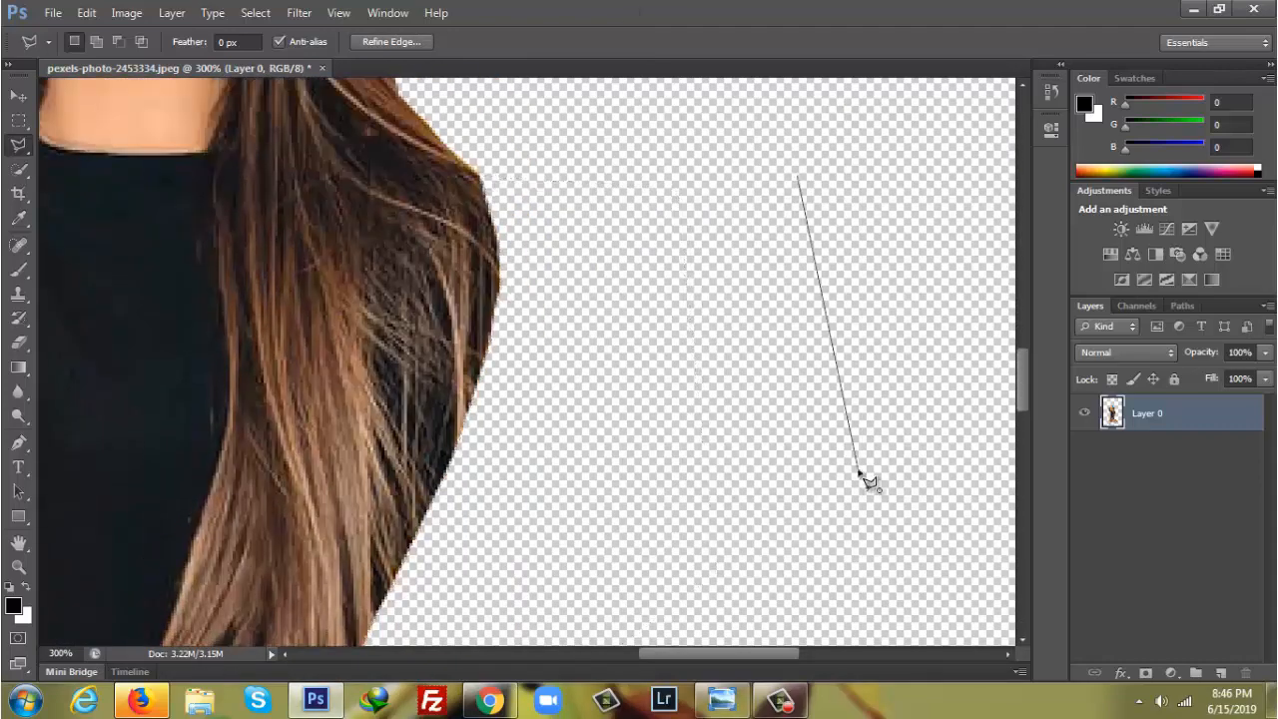
Trace a Polygonal Lasso outline from the black sleeve's elbow along the forearm and bracelet to the raised palm
scroll(861, 471, down, 3)
scroll(861, 472, up, 2)
scroll(927, 382, down, 3)
scroll(927, 383, up, 5)
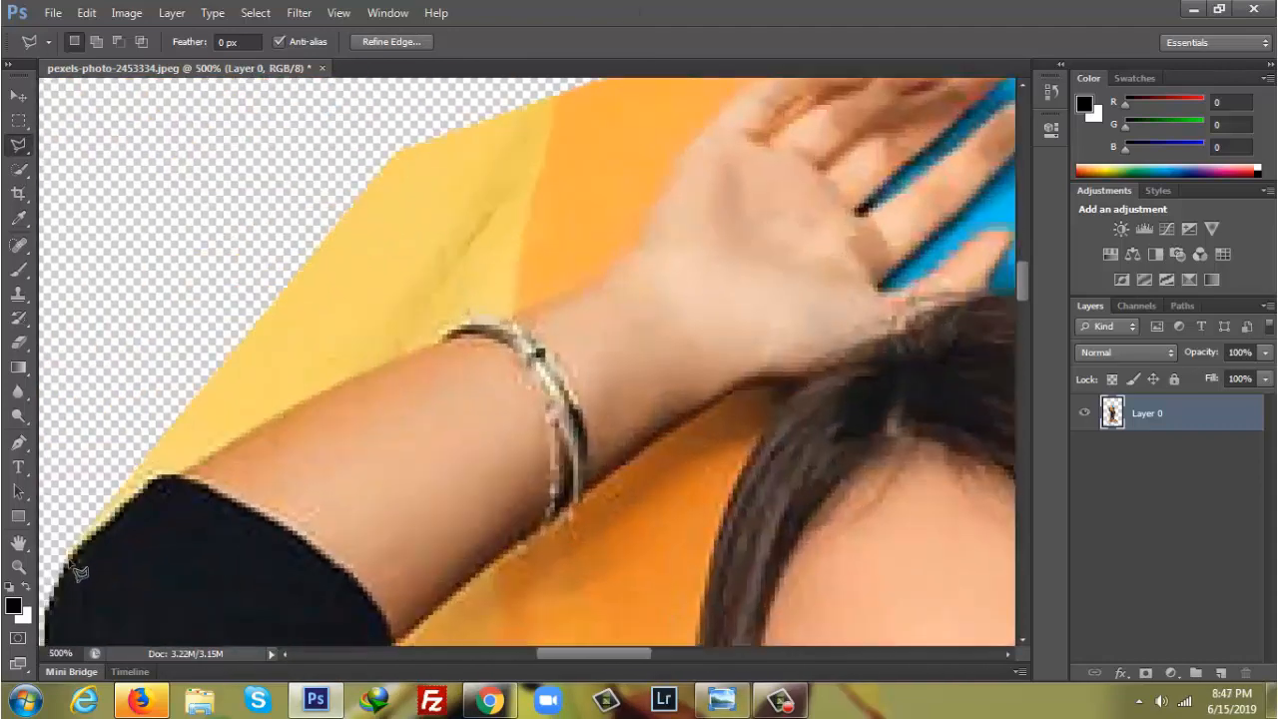
click(66, 561)
click(162, 474)
click(182, 470)
click(442, 329)
click(616, 270)
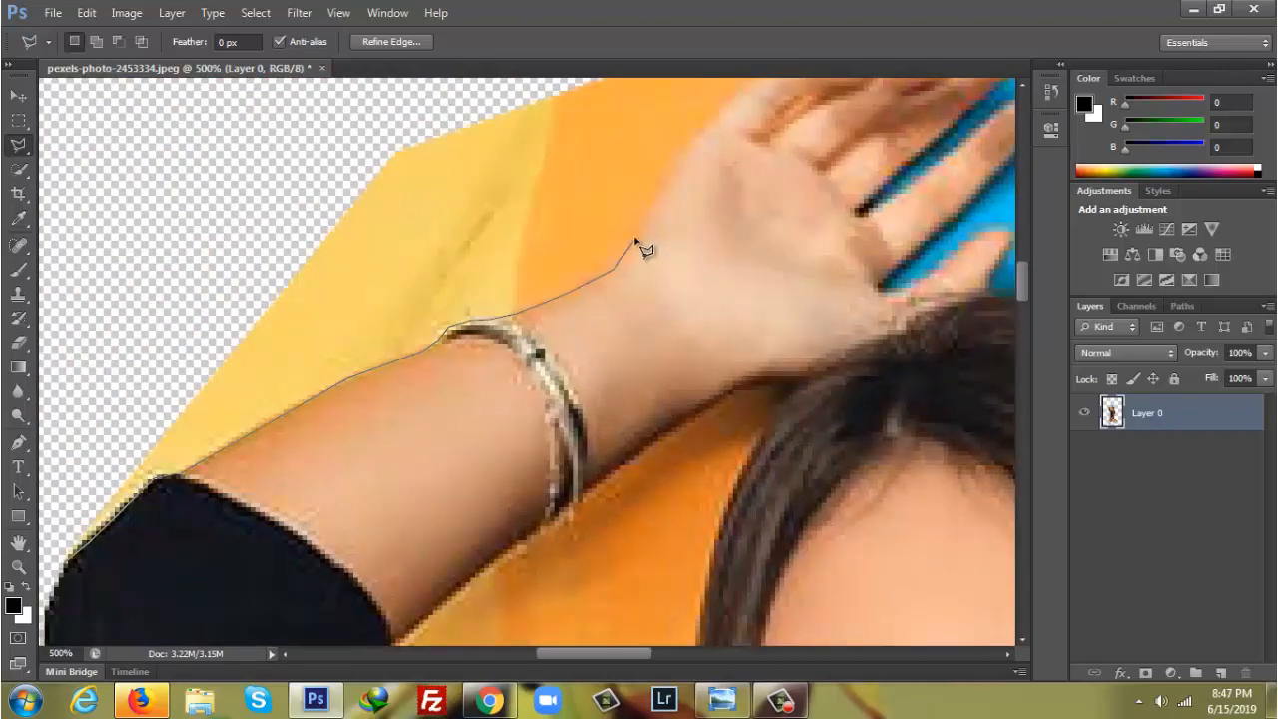
click(696, 130)
Extend the outline over the raised hand, close it around the yellow and orange wall, and delete that area
scroll(739, 145, up, 2)
click(779, 136)
click(857, 125)
click(445, 82)
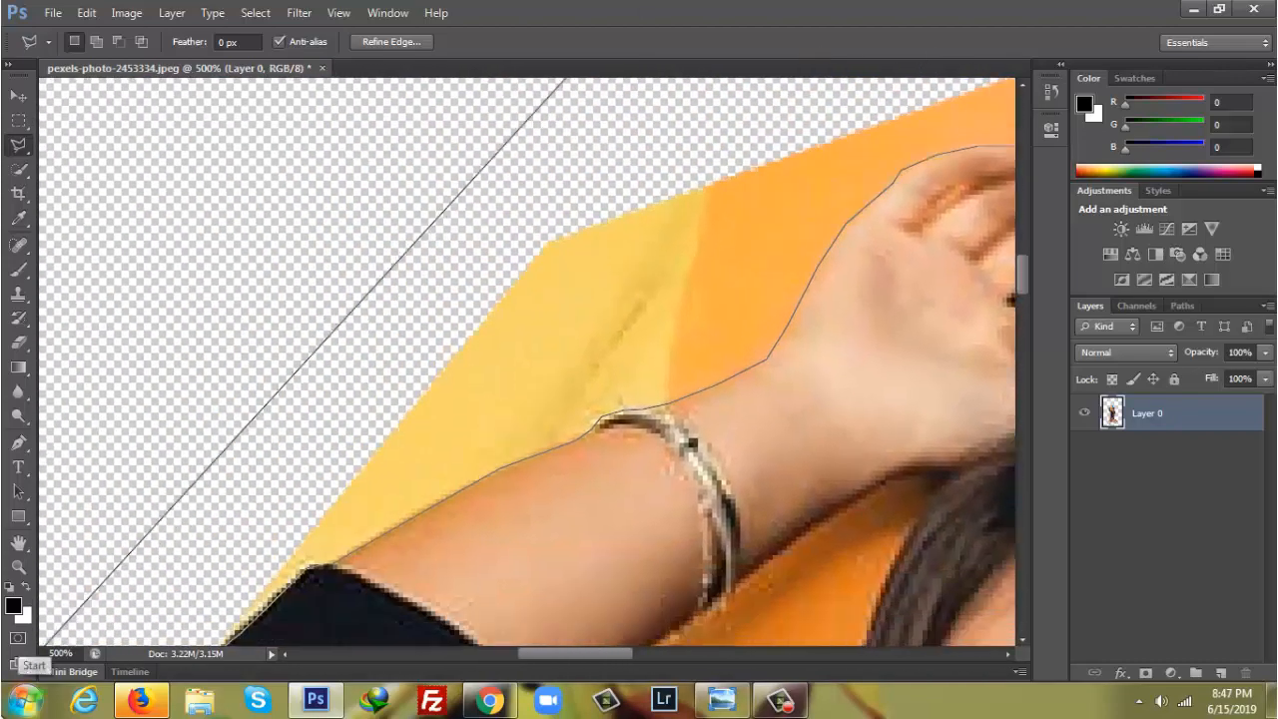
click(369, 540)
key(Delete)
Outline the blue wall around the raised hand's fingers and above the hair with the Polygonal Lasso and delete it
drag(544, 654, 637, 659)
mouse_move(1022, 282)
mouse_down()
mouse_move(1025, 250)
mouse_move(1022, 262)
mouse_up()
key(ctrl+d)
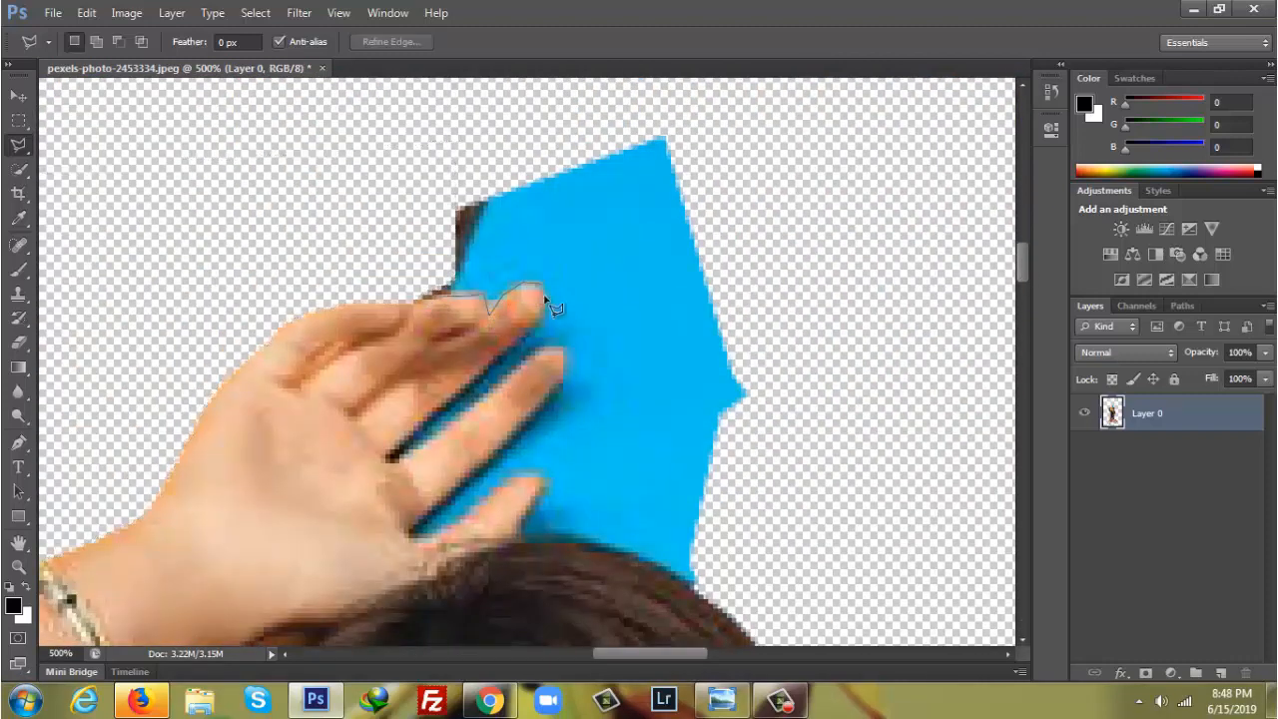
click(487, 373)
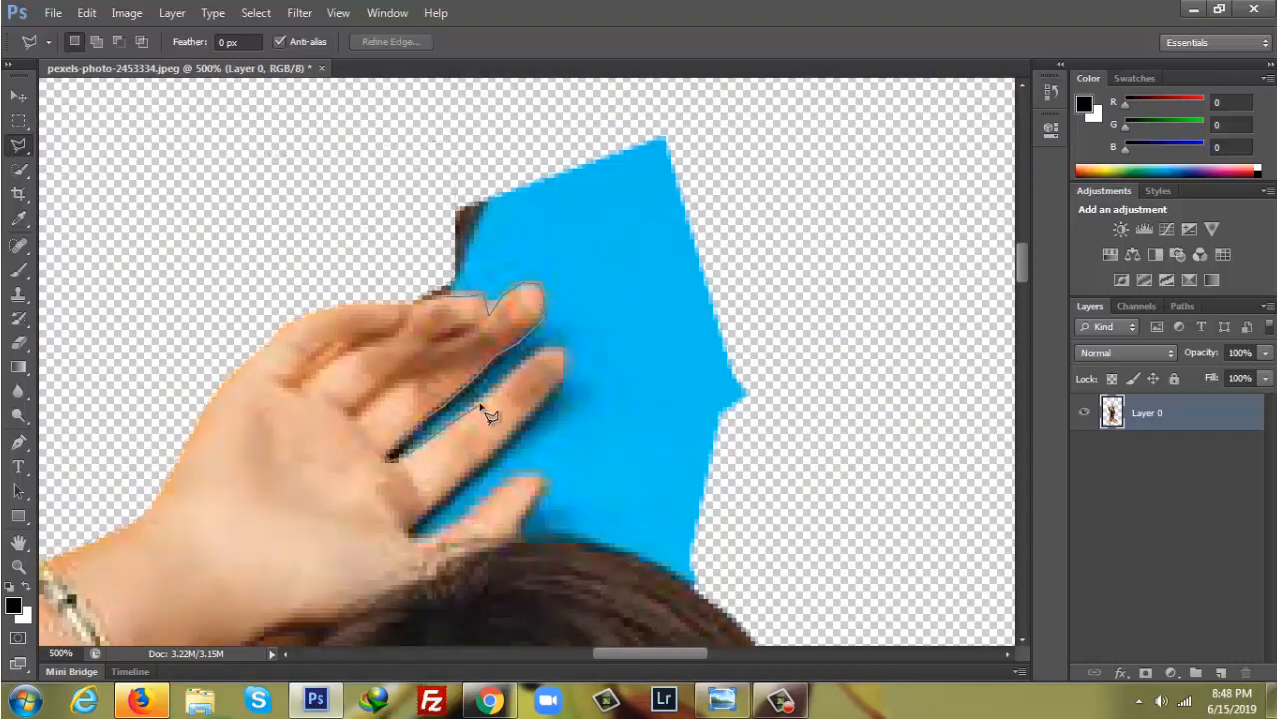
click(566, 376)
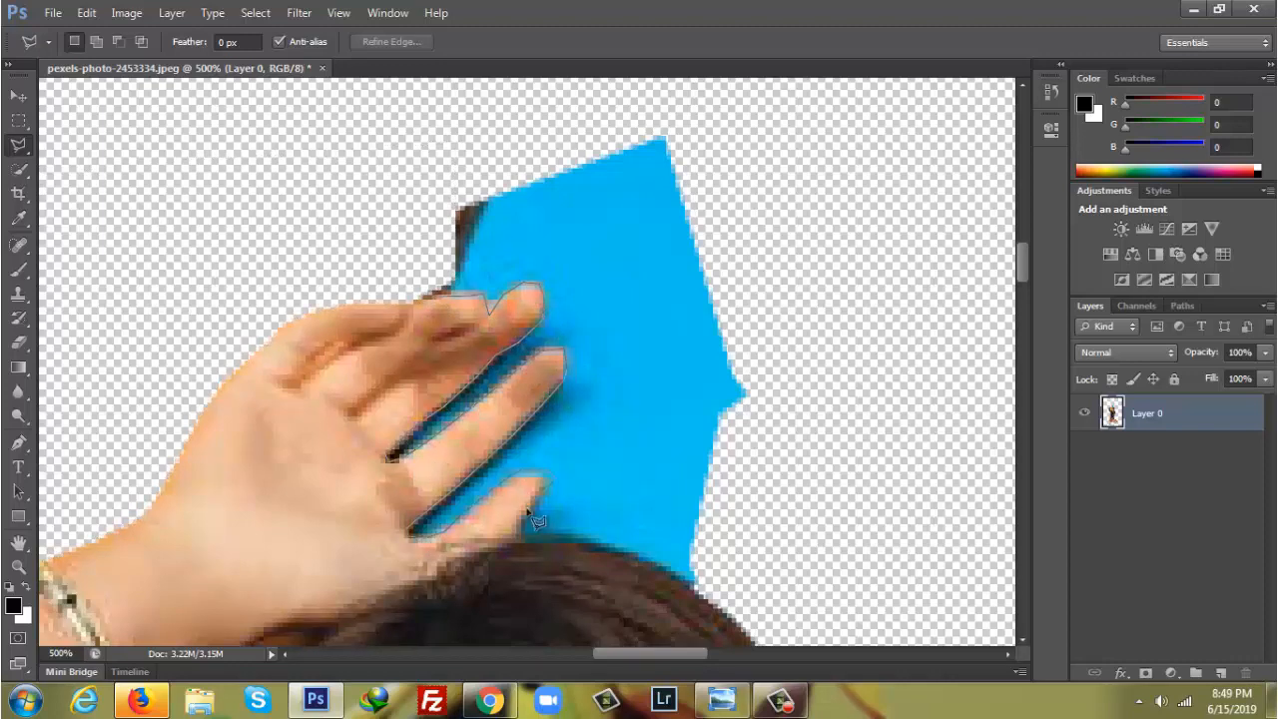
click(882, 514)
scroll(928, 289, up, 2)
click(833, 89)
click(368, 205)
click(445, 379)
key(Delete)
key(ctrl+d)
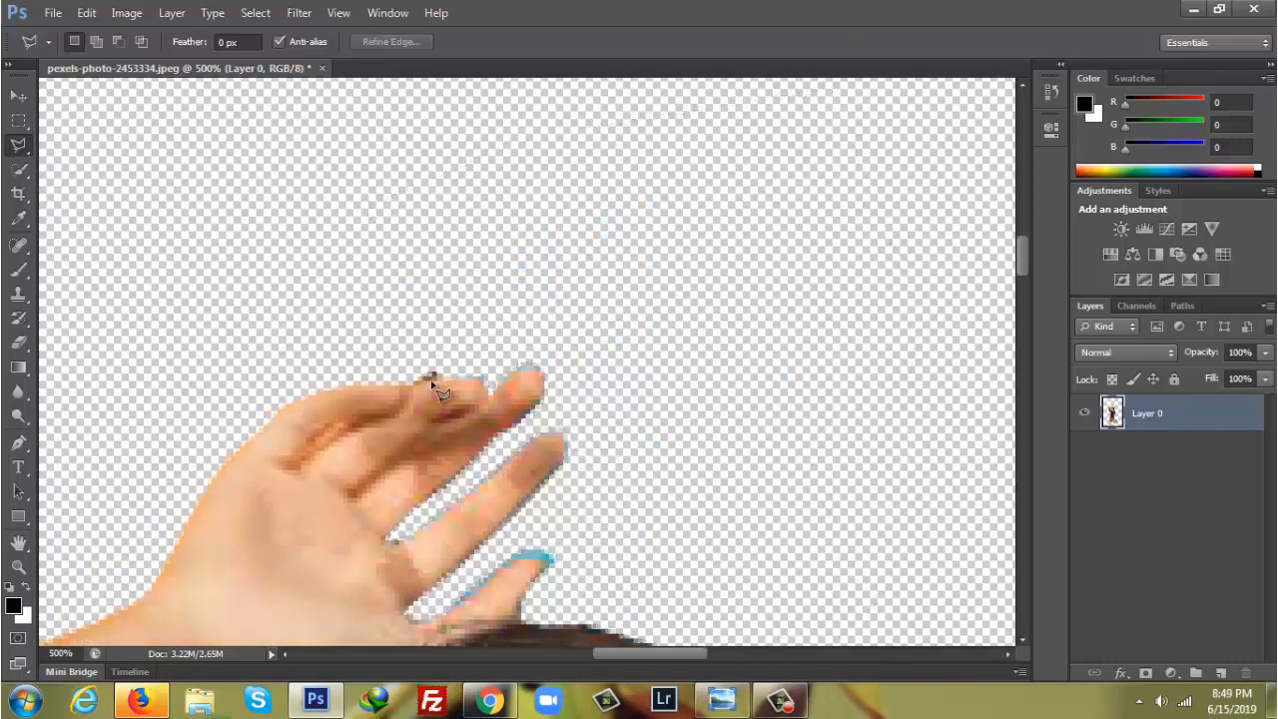
Select the leftover fringe around the raised hand's upper fingertips with the Polygonal Lasso and delete it
click(488, 382)
key(Delete)
key(Delete)
key(Delete)
key(Delete)
key(Delete)
click(511, 367)
click(543, 368)
click(527, 334)
click(510, 368)
key(Delete)
Delete the blue fringe along the little finger and the stray specks beside the fingers using Polygonal Lasso selections
click(446, 611)
click(489, 578)
click(556, 567)
click(571, 527)
click(445, 611)
key(Delete)
click(652, 541)
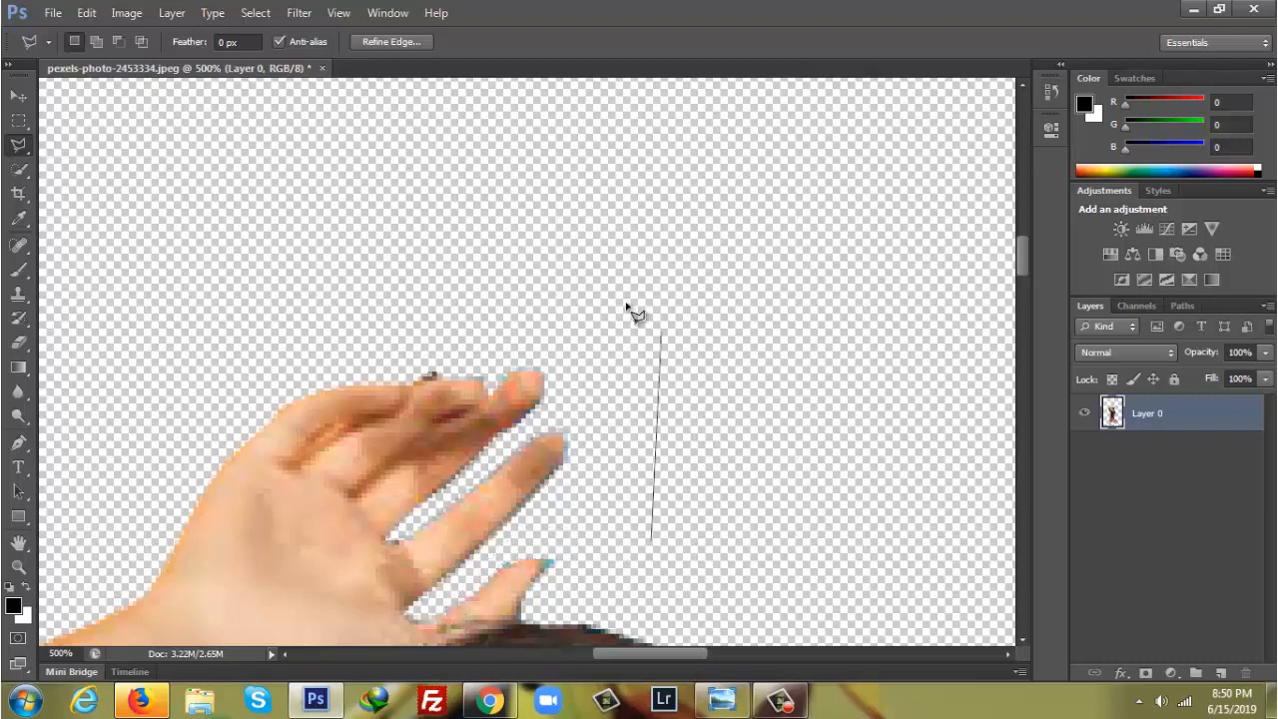
click(409, 365)
key(Delete)
Outline the orange wall enclosed by the raised arm, shoulder and hair with the Polygonal Lasso and delete it
click(673, 270)
key(ctrl+minus)
key(ctrl+minus)
key(ctrl+minus)
key(ctrl+minus)
key(ctrl+minus)
key(ctrl+plus)
key(ctrl+plus)
key(ctrl+plus)
key(ctrl+plus)
key(ctrl+plus)
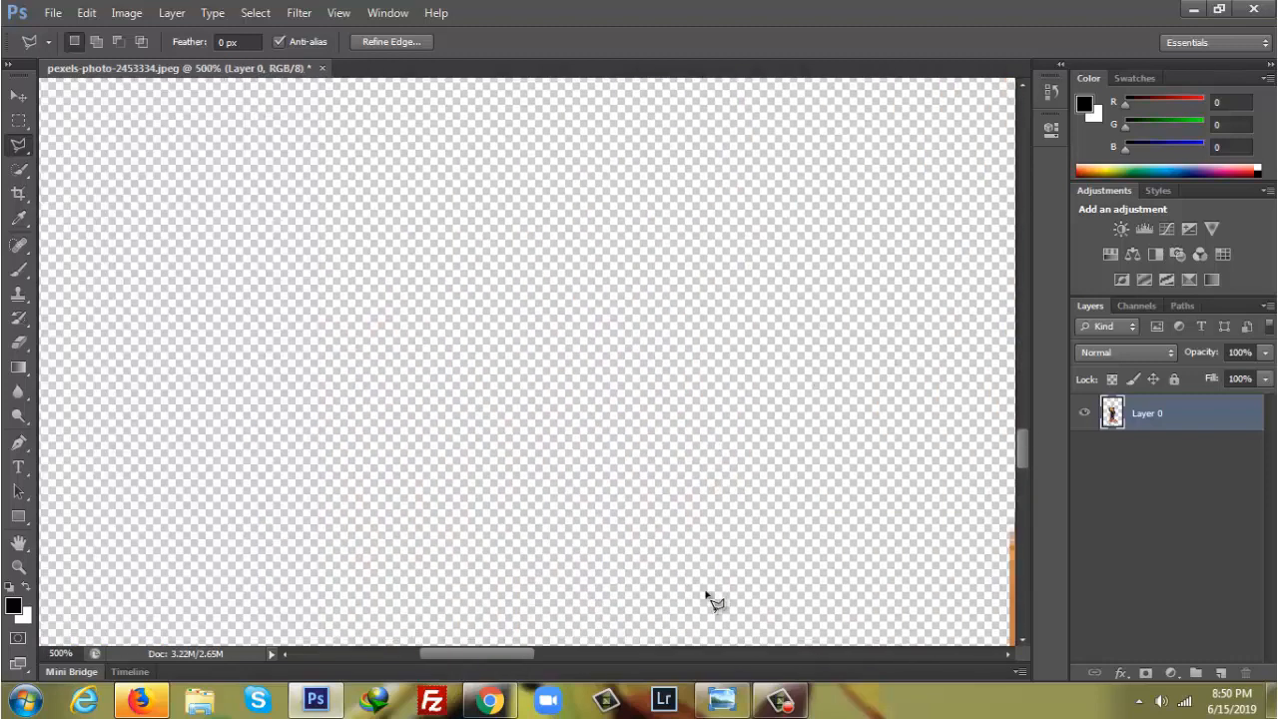
drag(1022, 448, 1030, 243)
key(ctrl+minus)
key(ctrl+minus)
key(ctrl+minus)
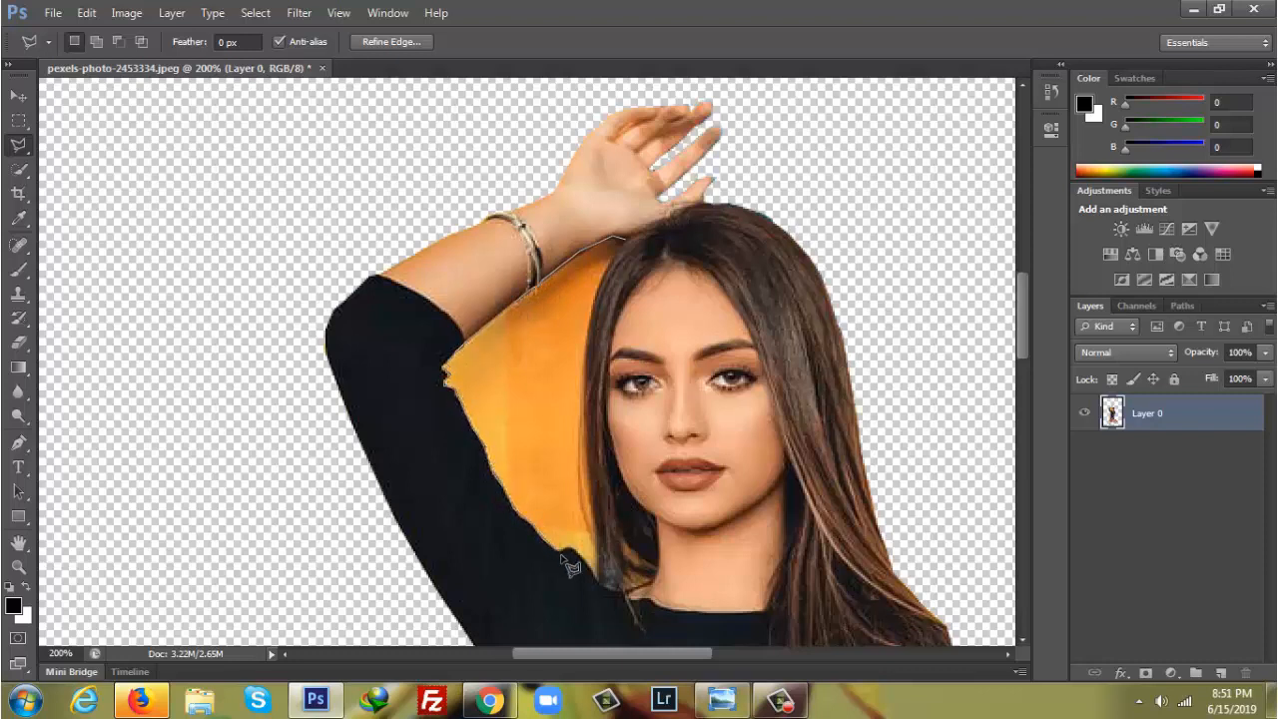
click(632, 249)
key(Delete)
Save the cut-out to the Desktop as pexels-photo-2453334.png in PNG format with Smallest / Slow compression and no interlacing
key(ctrl+minus)
key(ctrl+minus)
key(ctrl+minus)
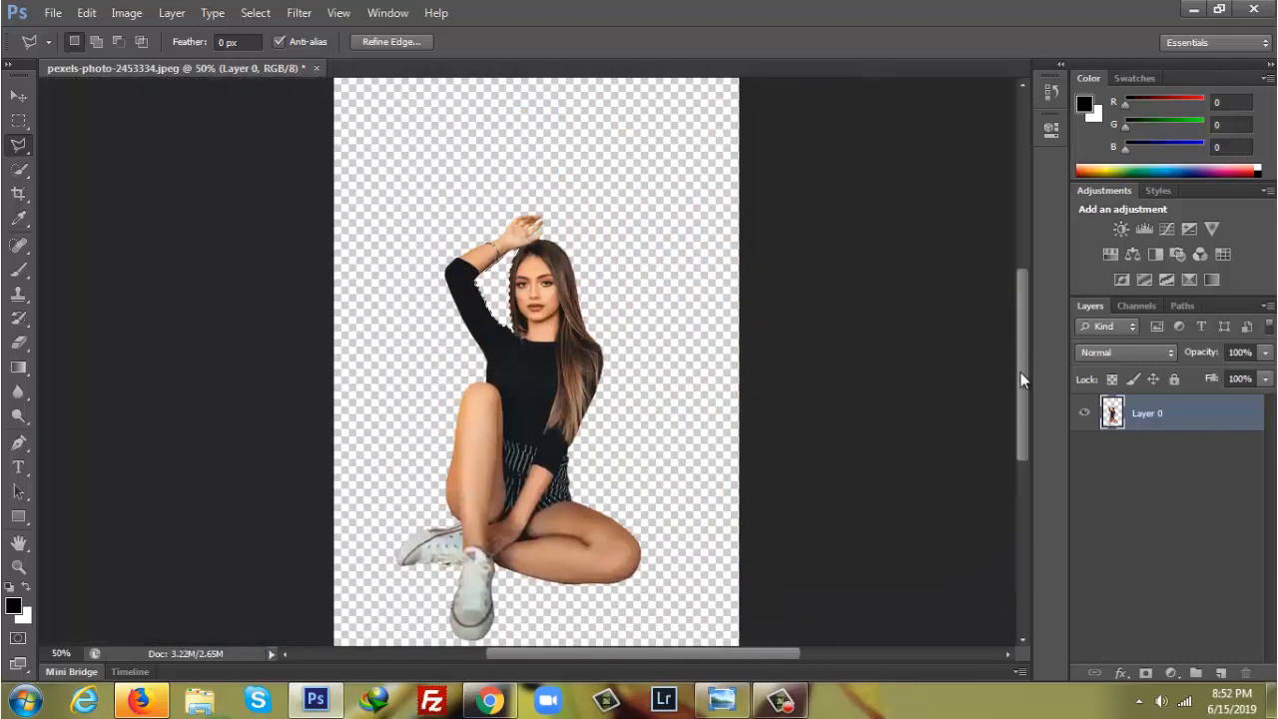
drag(1024, 379, 1023, 391)
click(905, 360)
click(54, 14)
click(96, 237)
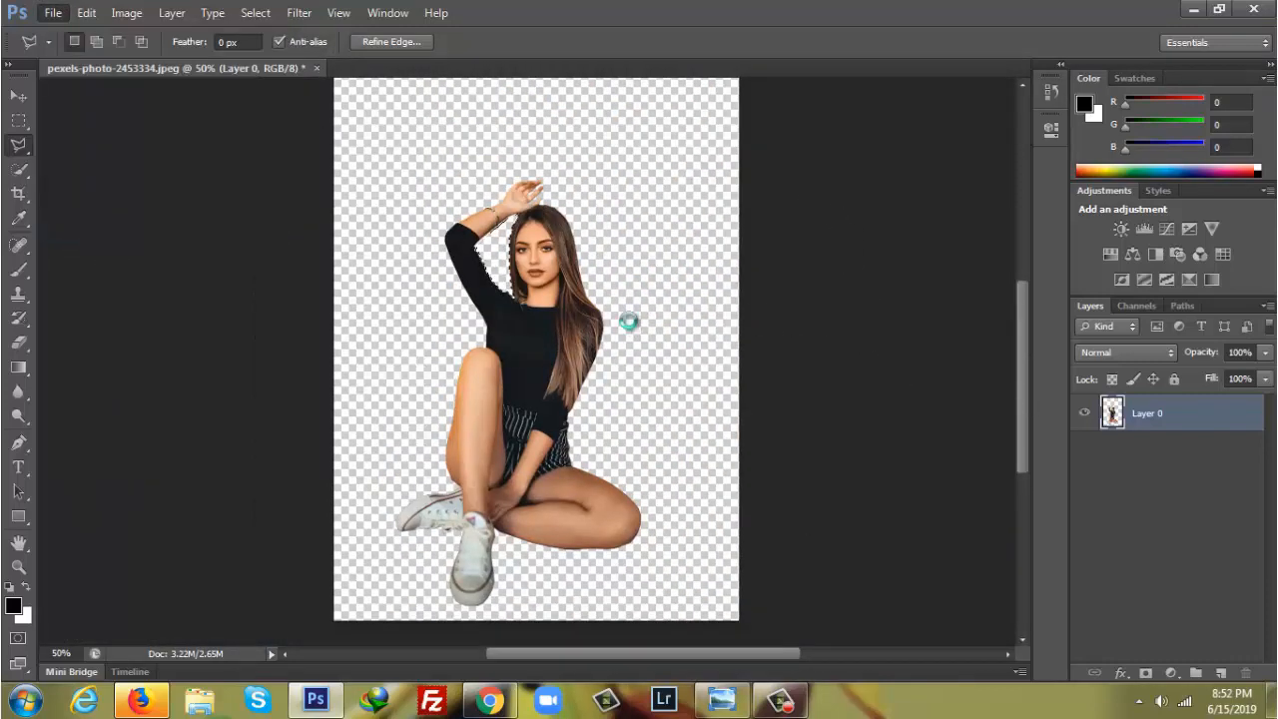
click(656, 450)
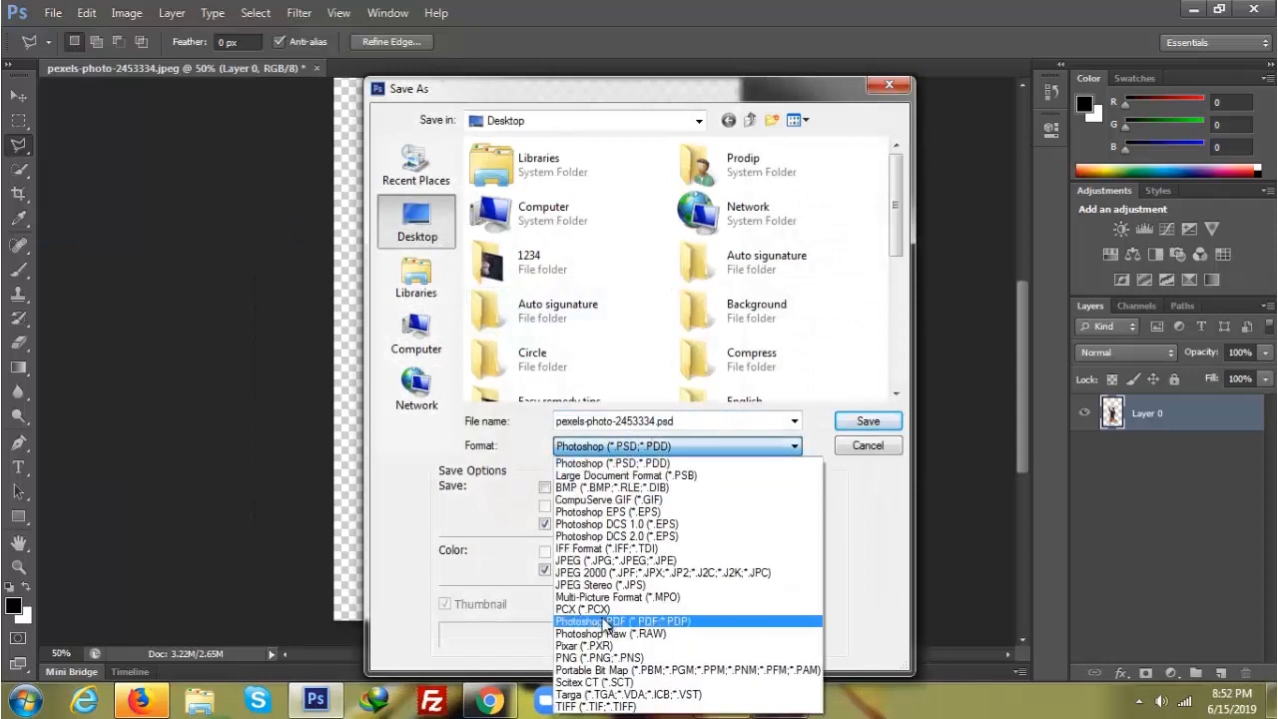
click(599, 659)
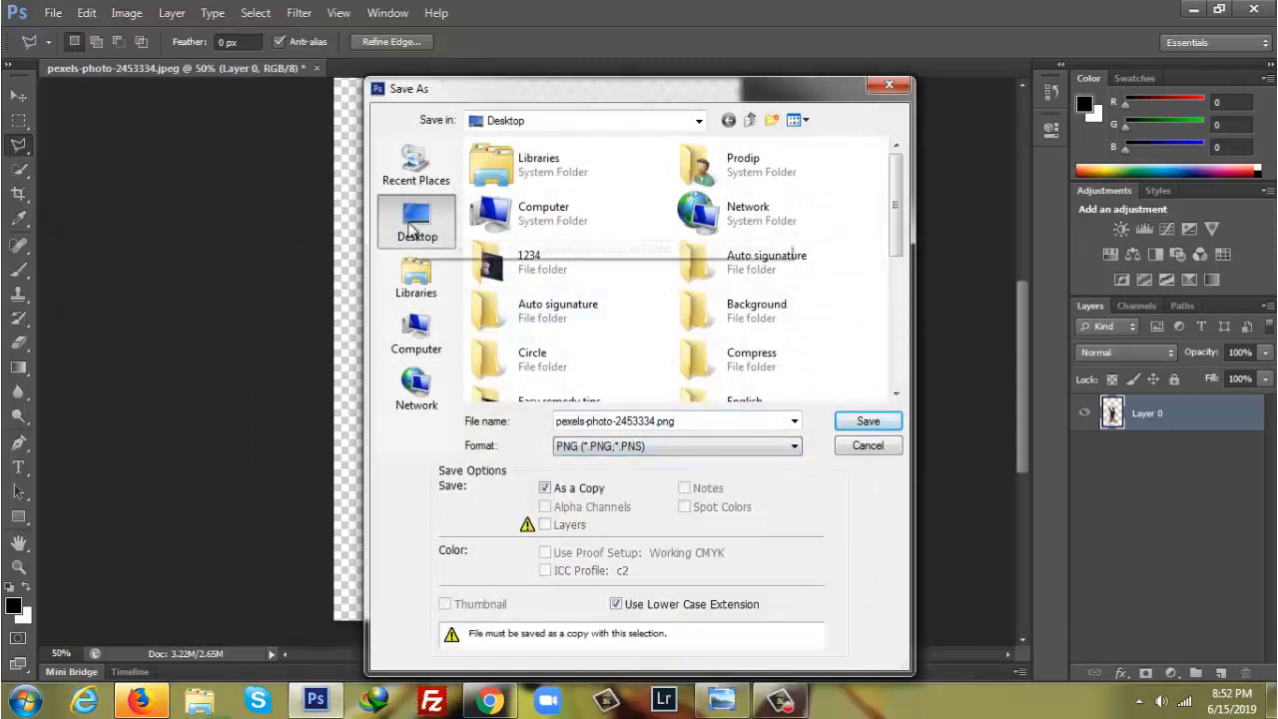
click(850, 424)
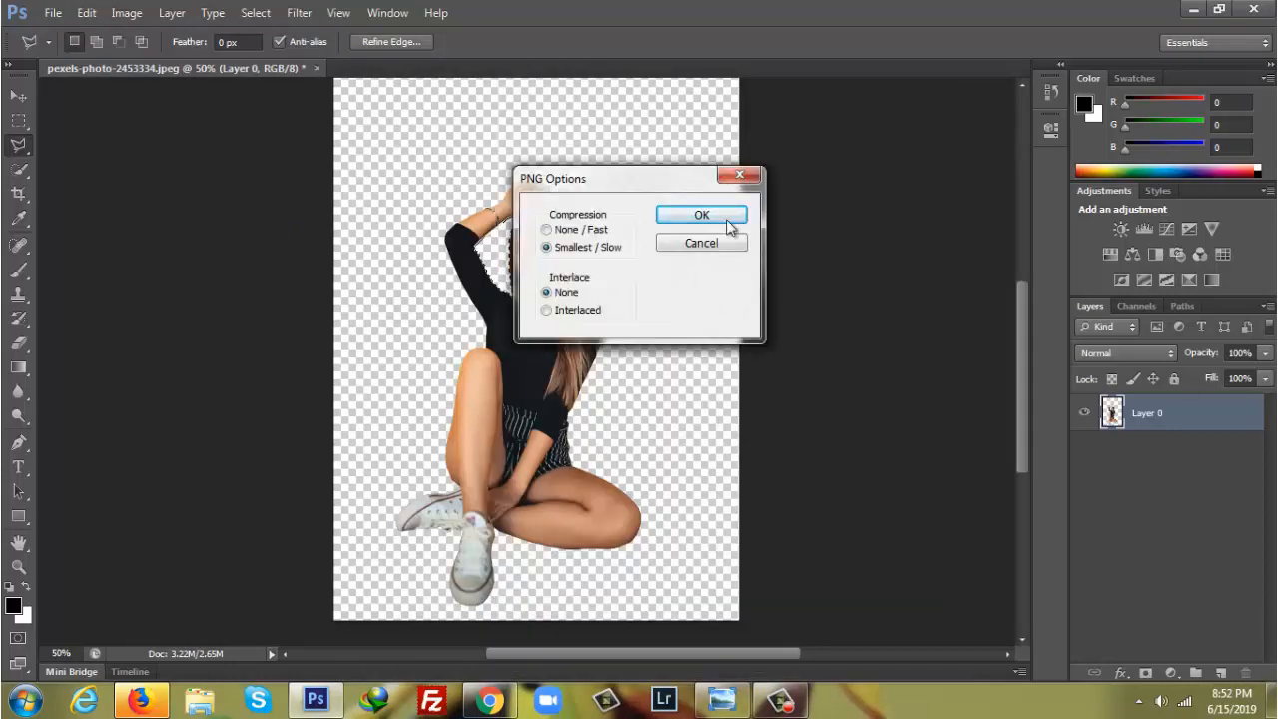
click(729, 223)
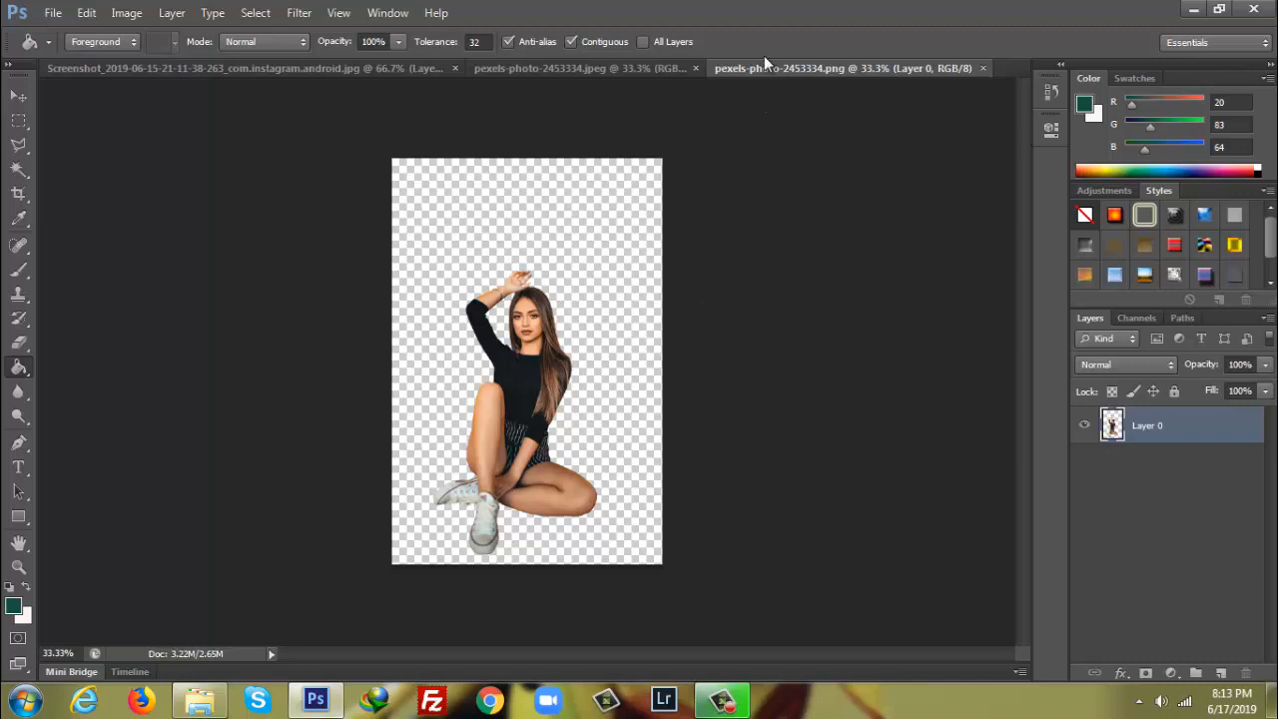
Float the cut-out PNG's window, copy the model into the Instagram screenshot document with the Move tool, and close the PNG
drag(763, 70, 630, 153)
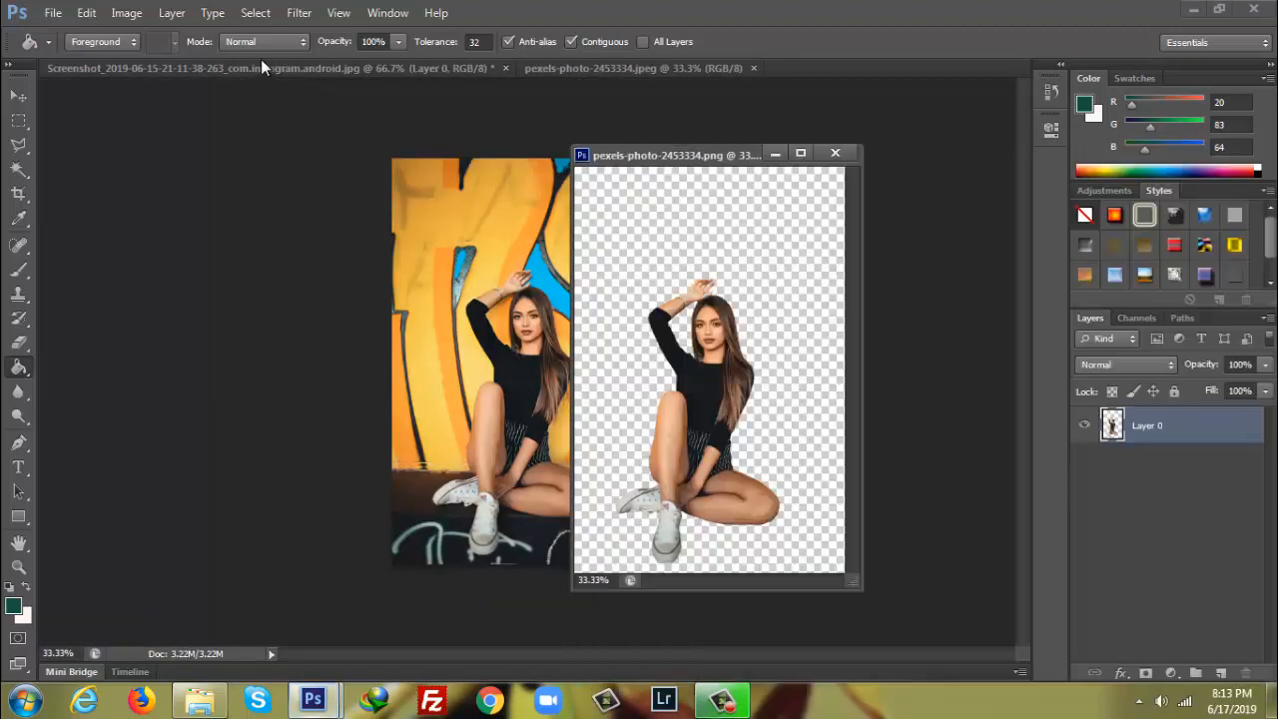
click(334, 72)
key(v)
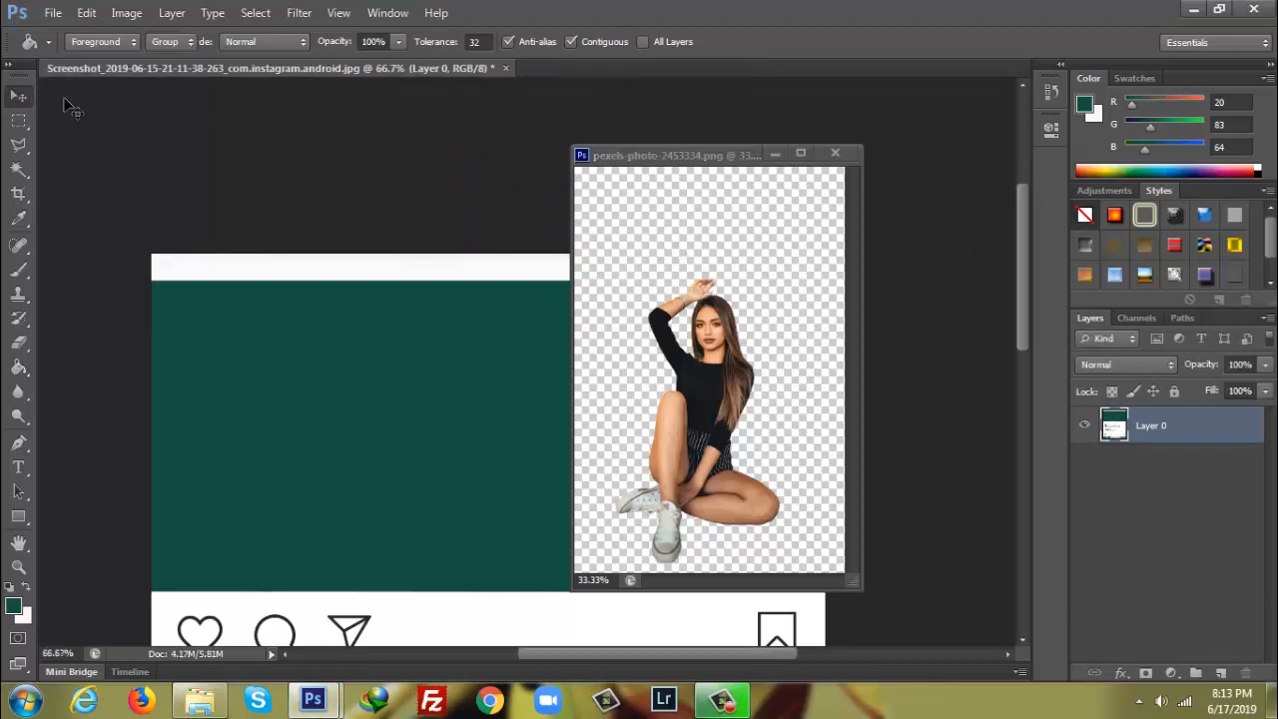
drag(694, 378, 413, 386)
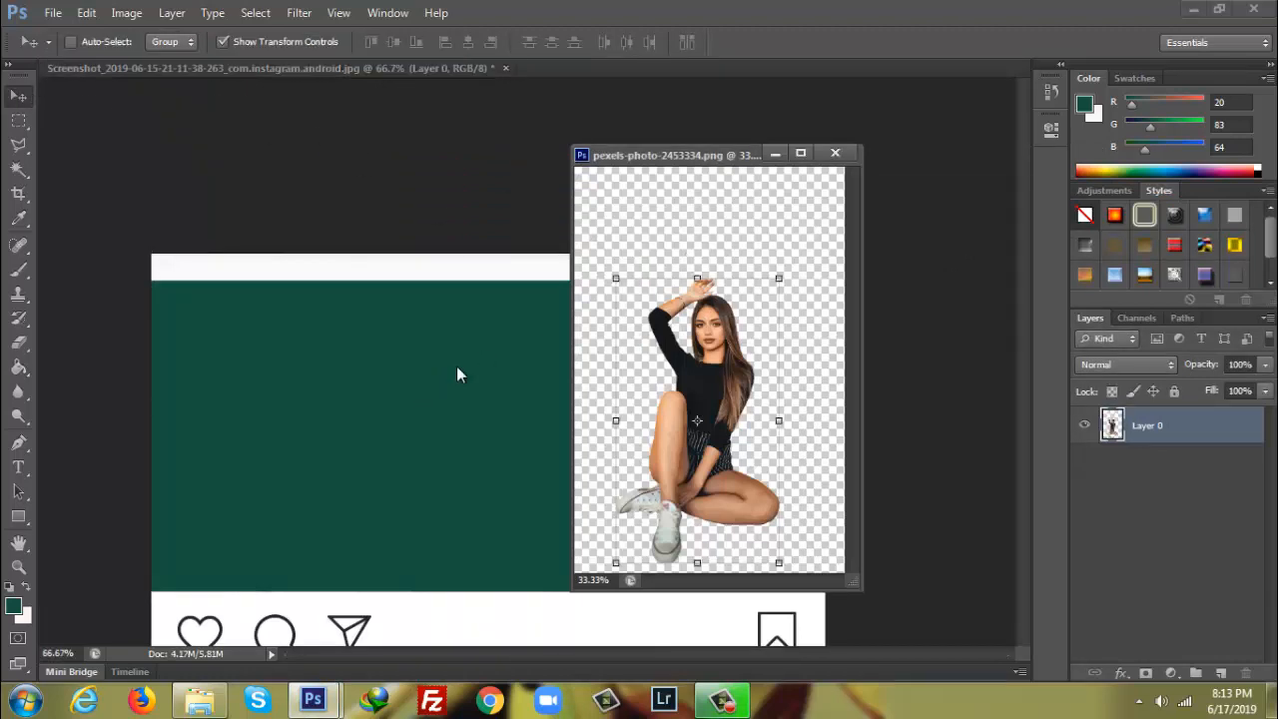
drag(717, 361, 485, 380)
click(841, 155)
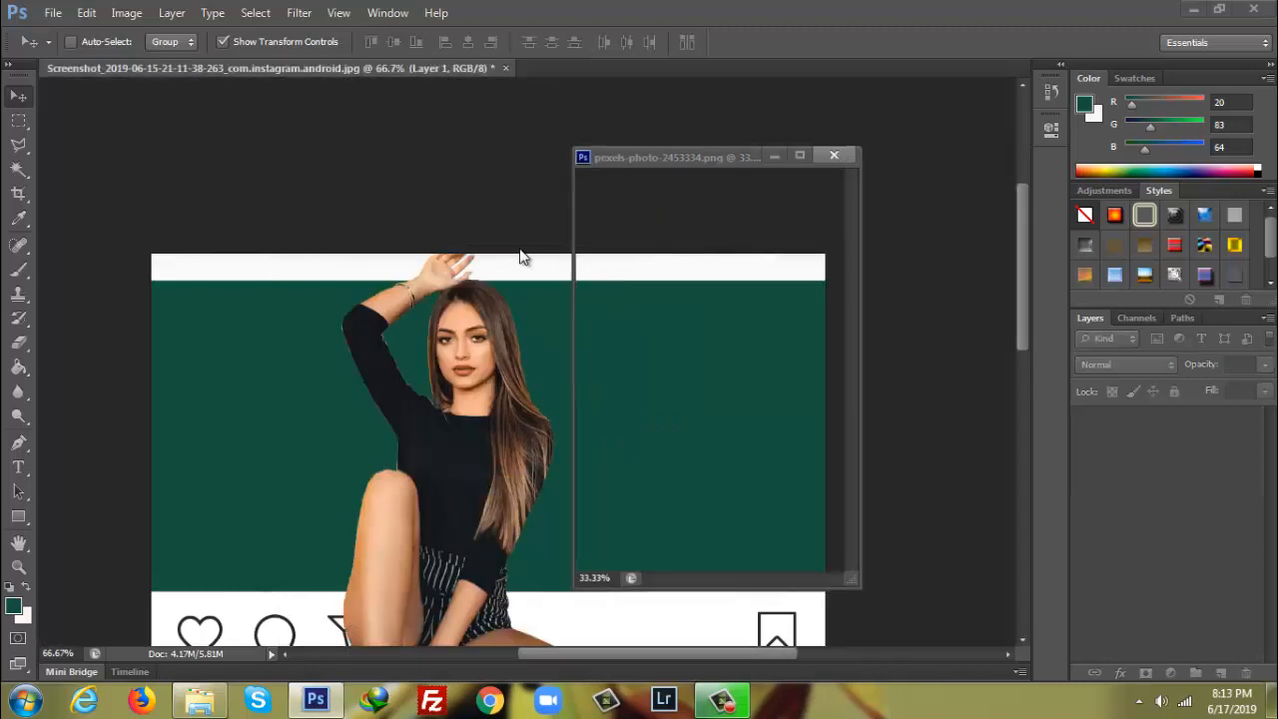
Scale the model to about 65% width and 68% height and place her over the right part of the green panel
drag(278, 249, 319, 316)
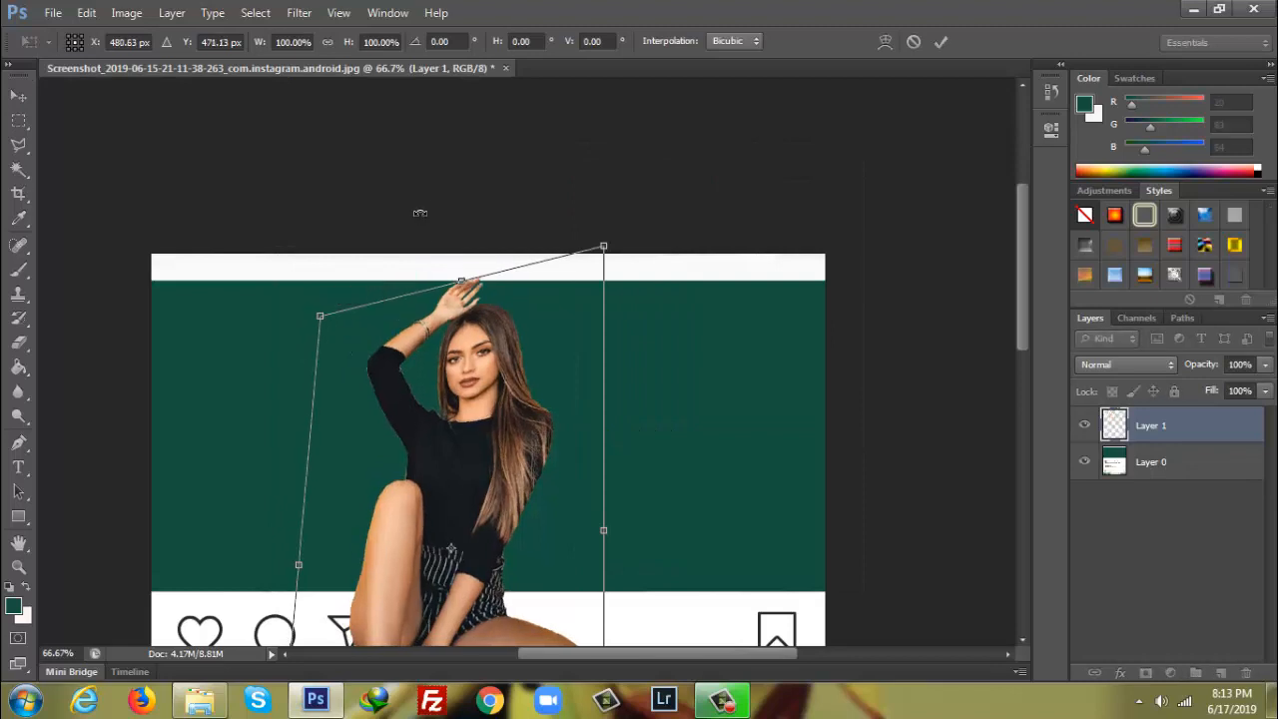
key(ctrl+z)
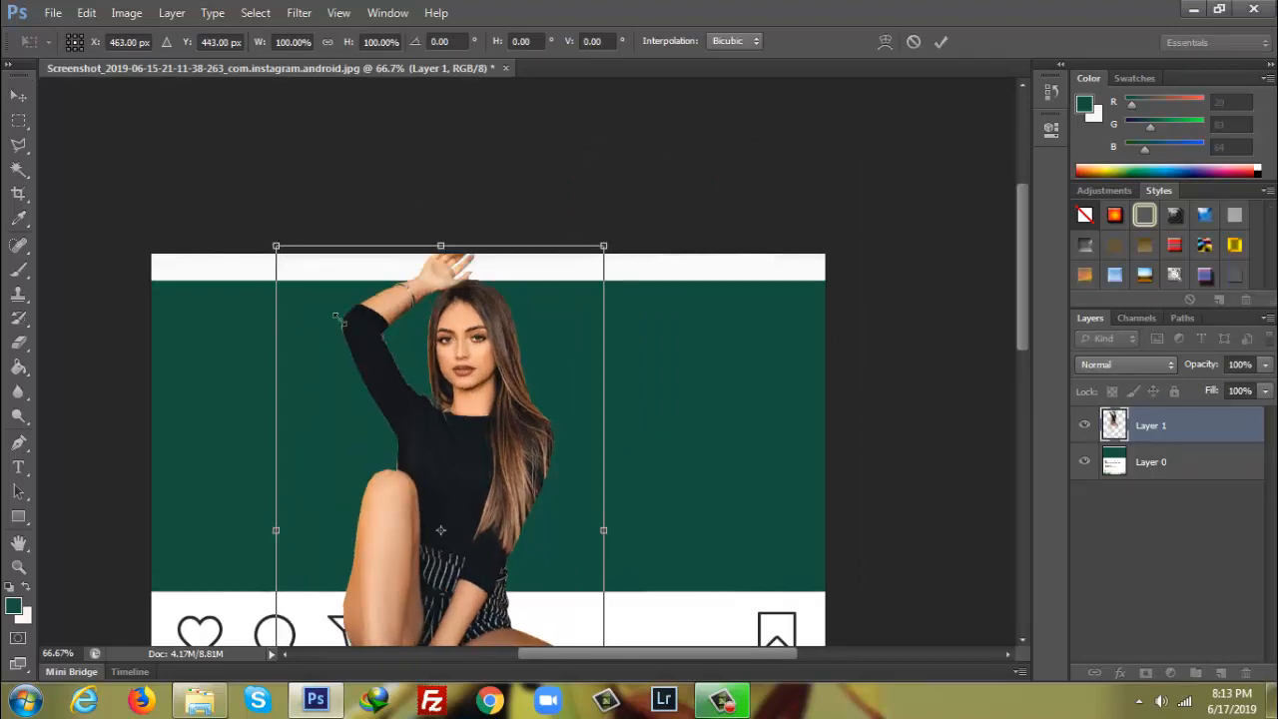
drag(276, 246, 423, 496)
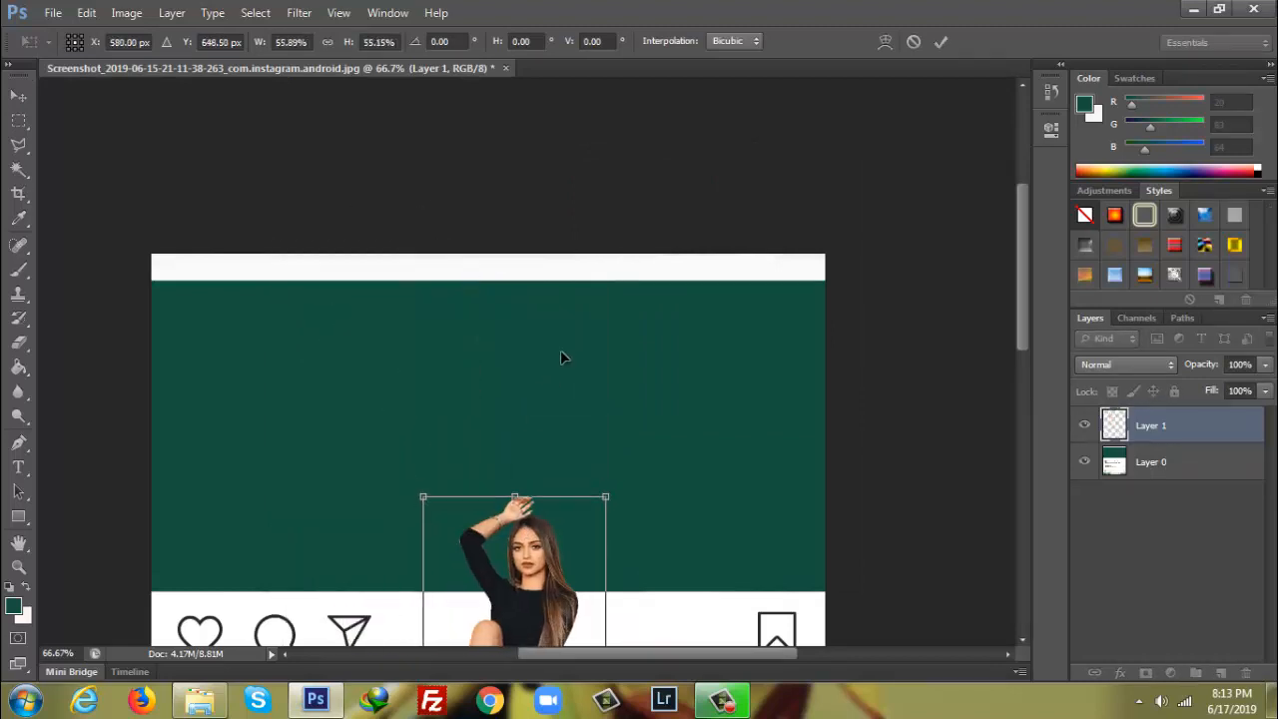
drag(521, 550, 613, 385)
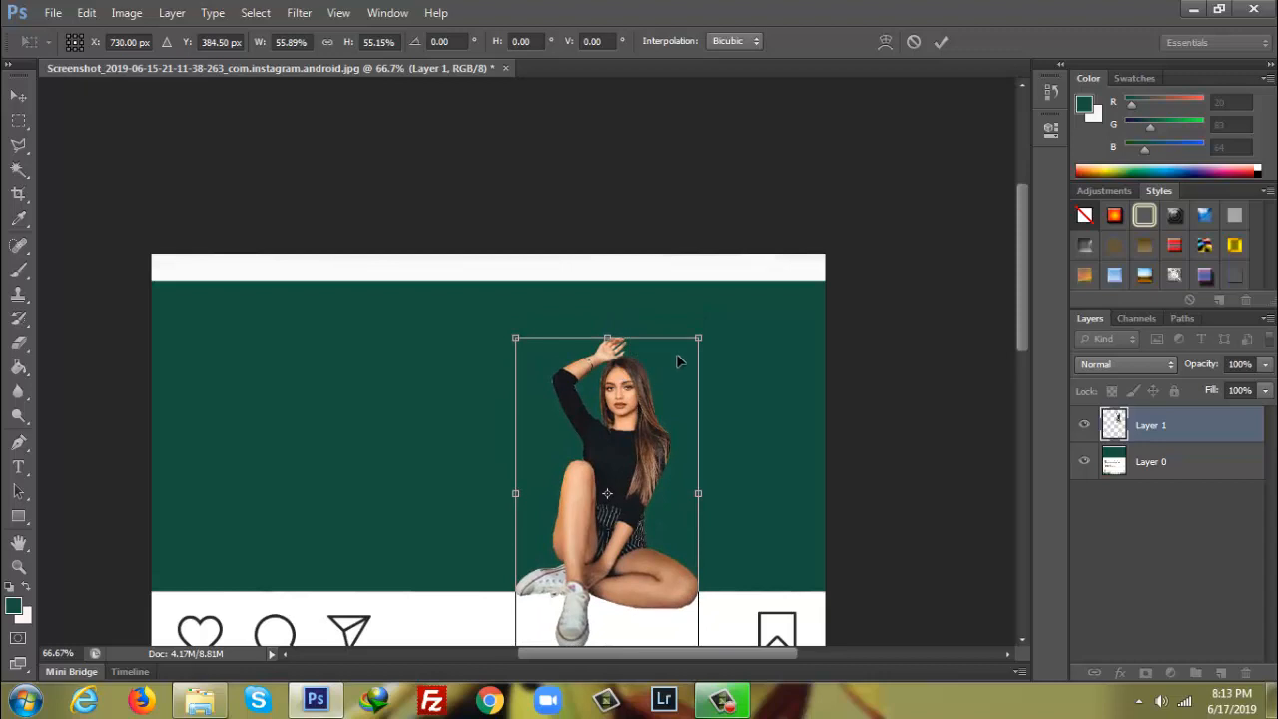
drag(698, 335, 728, 262)
Enlarge the model to about 76% width and 72% height, nudge her slightly down, and apply the transform
key(ctrl+minus)
key(ctrl+minus)
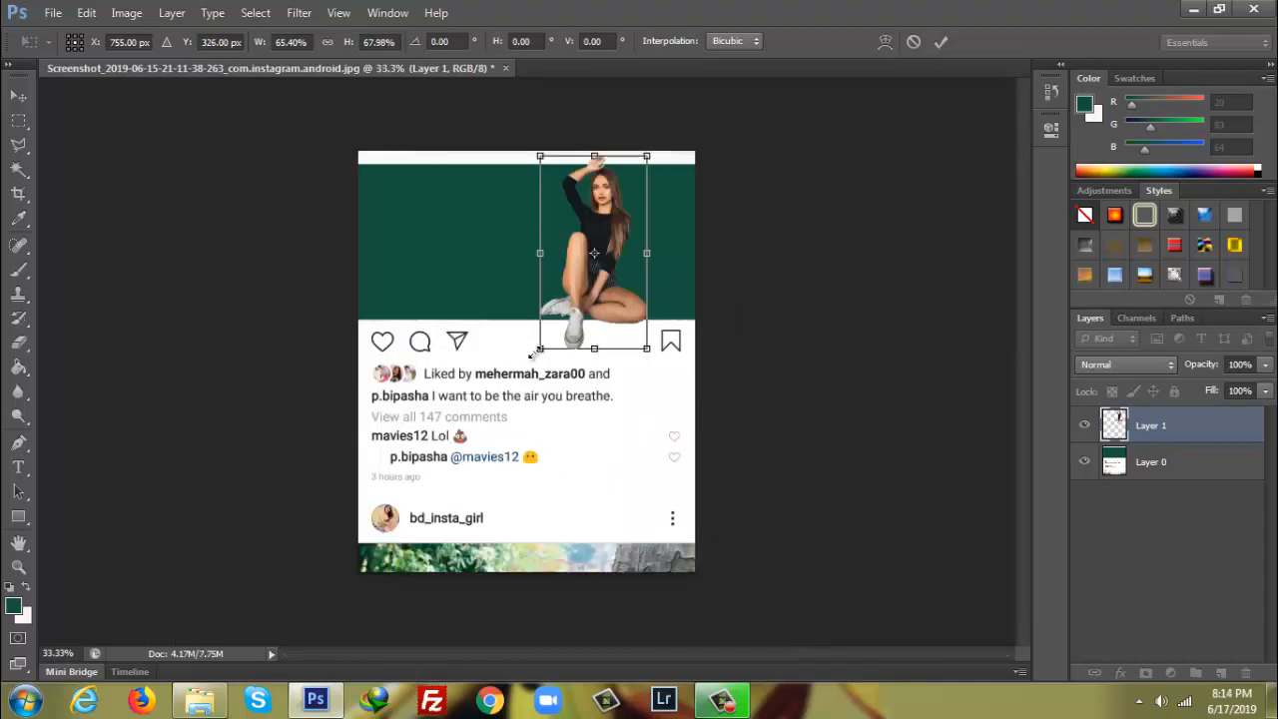
drag(537, 352, 531, 356)
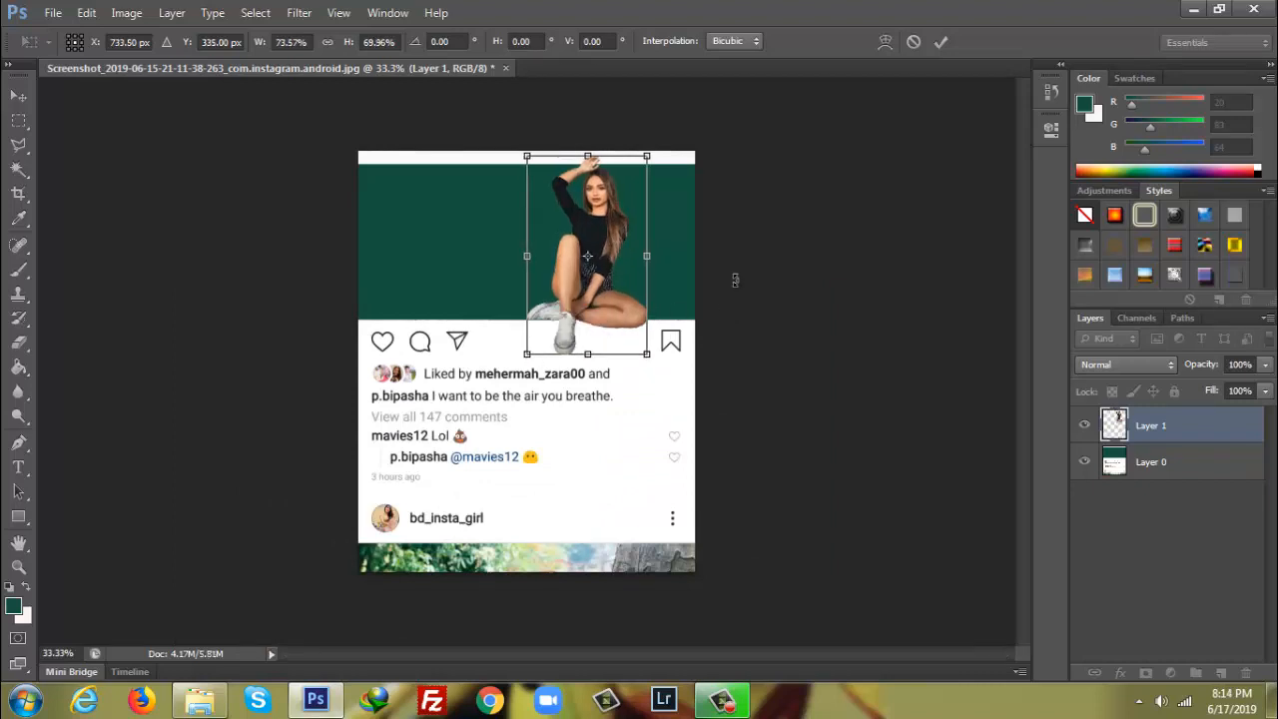
key(Down)
key(Down)
key(Down)
key(Down)
key(Down)
key(Down)
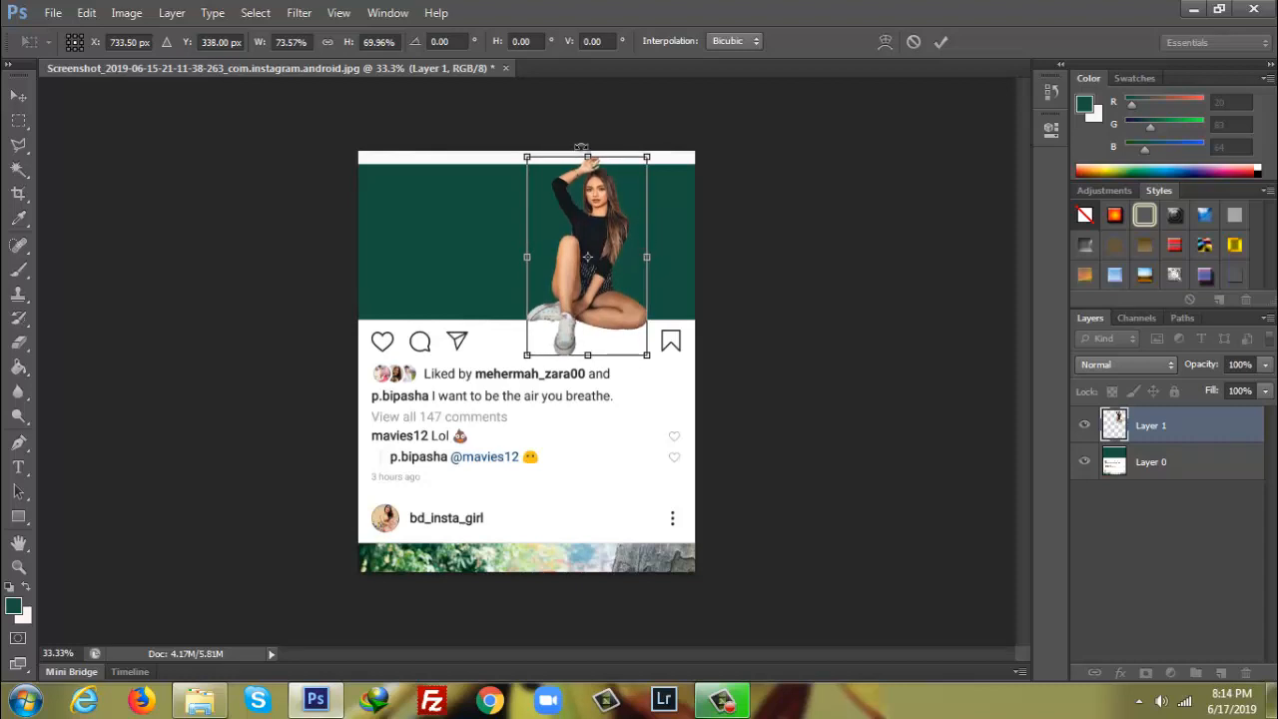
drag(591, 147, 651, 151)
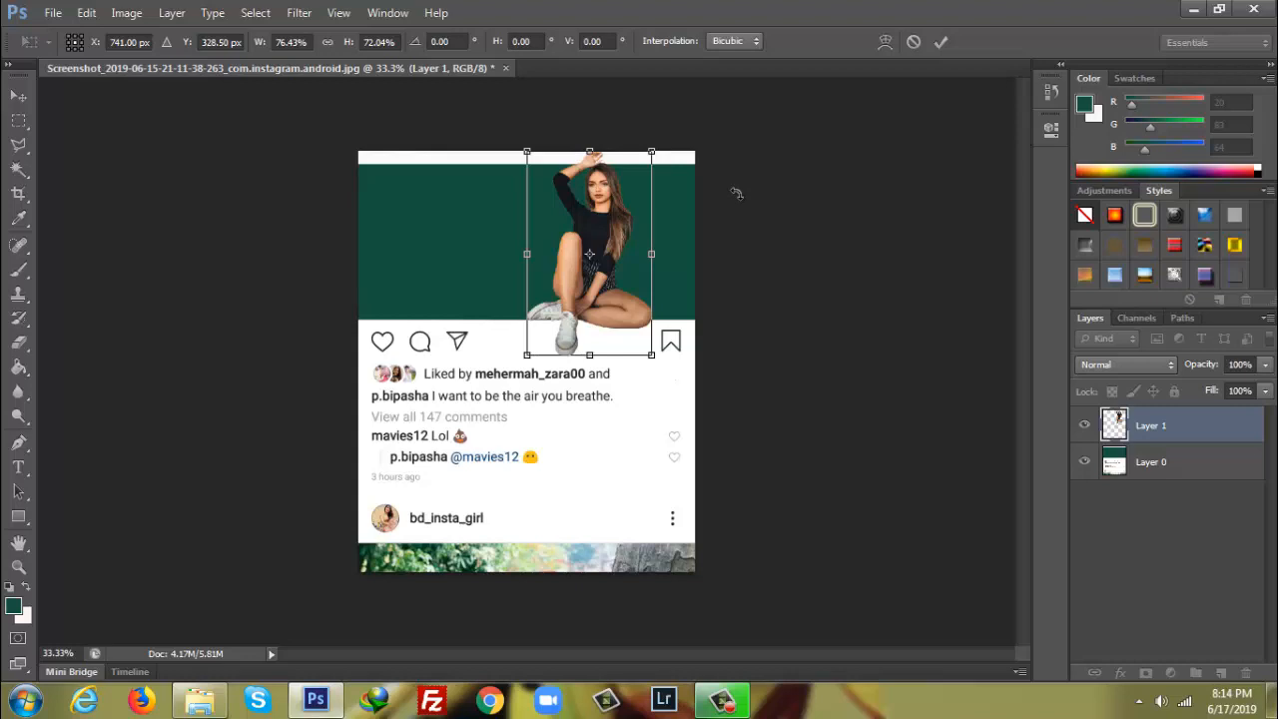
click(18, 491)
click(550, 276)
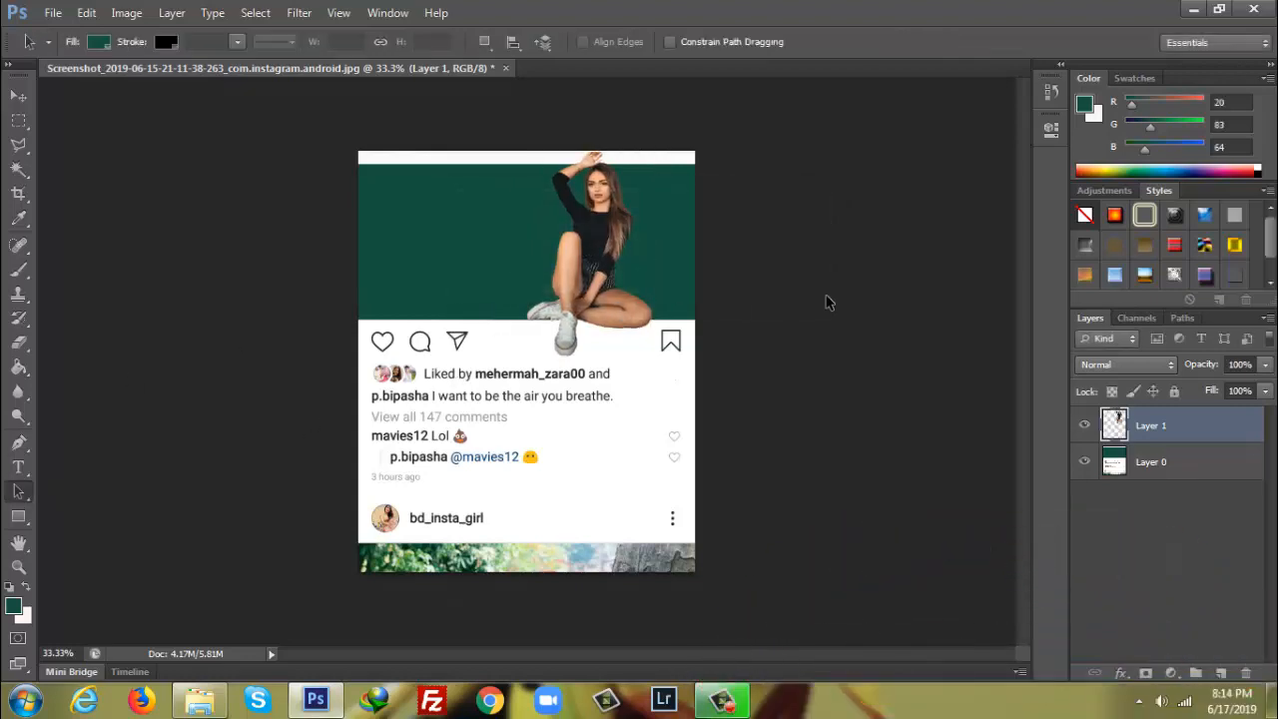
Nudge the model layer down slightly with the Move tool and hide its transform controls
click(18, 96)
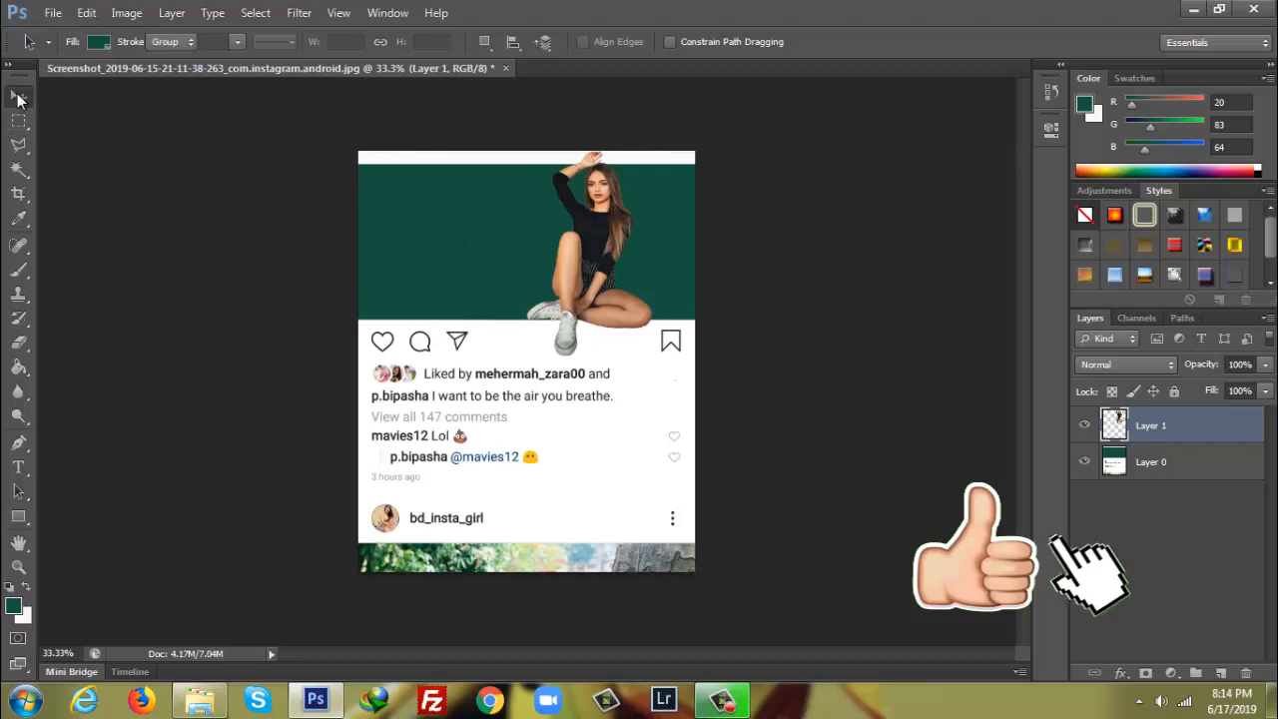
key(Down)
key(Down)
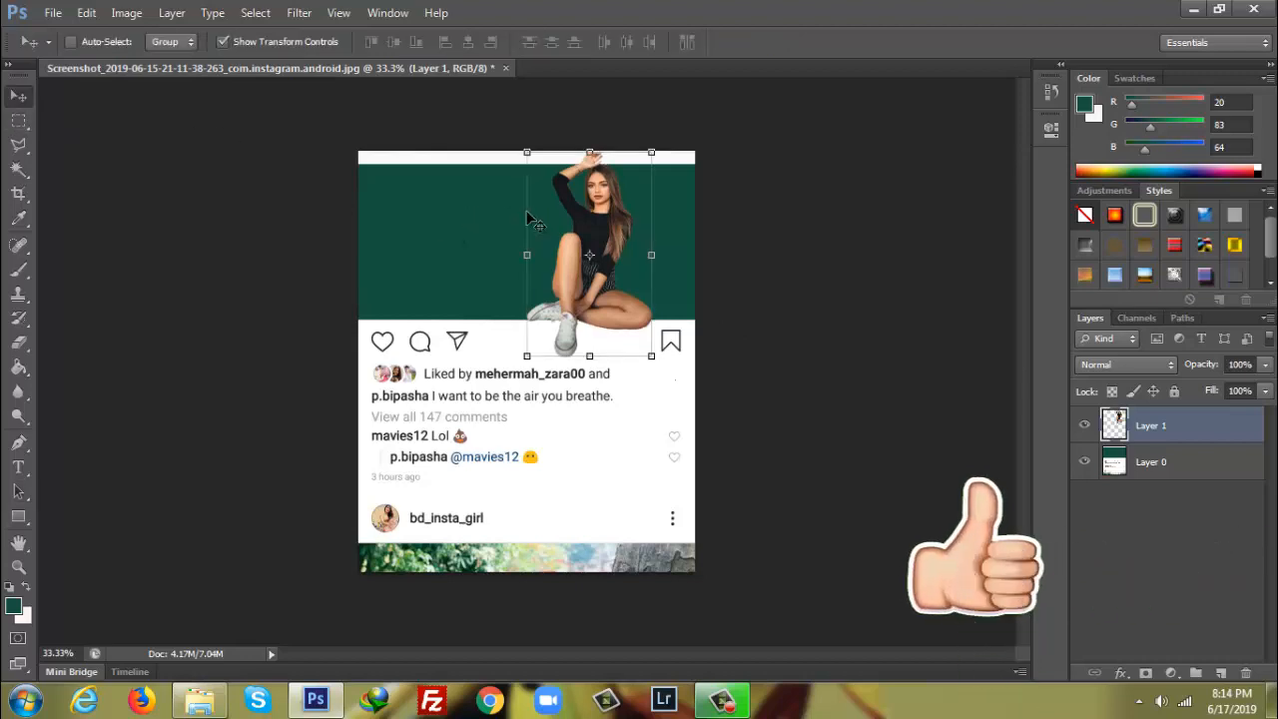
click(22, 492)
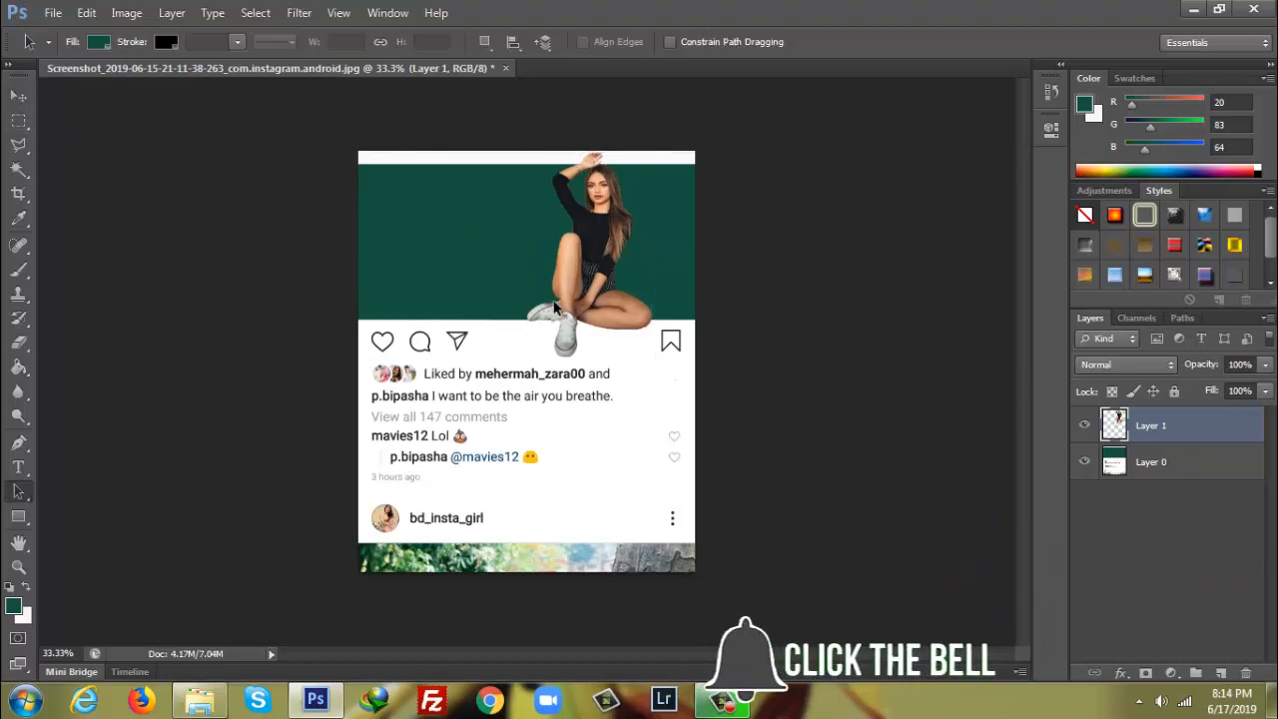
double_click(1171, 429)
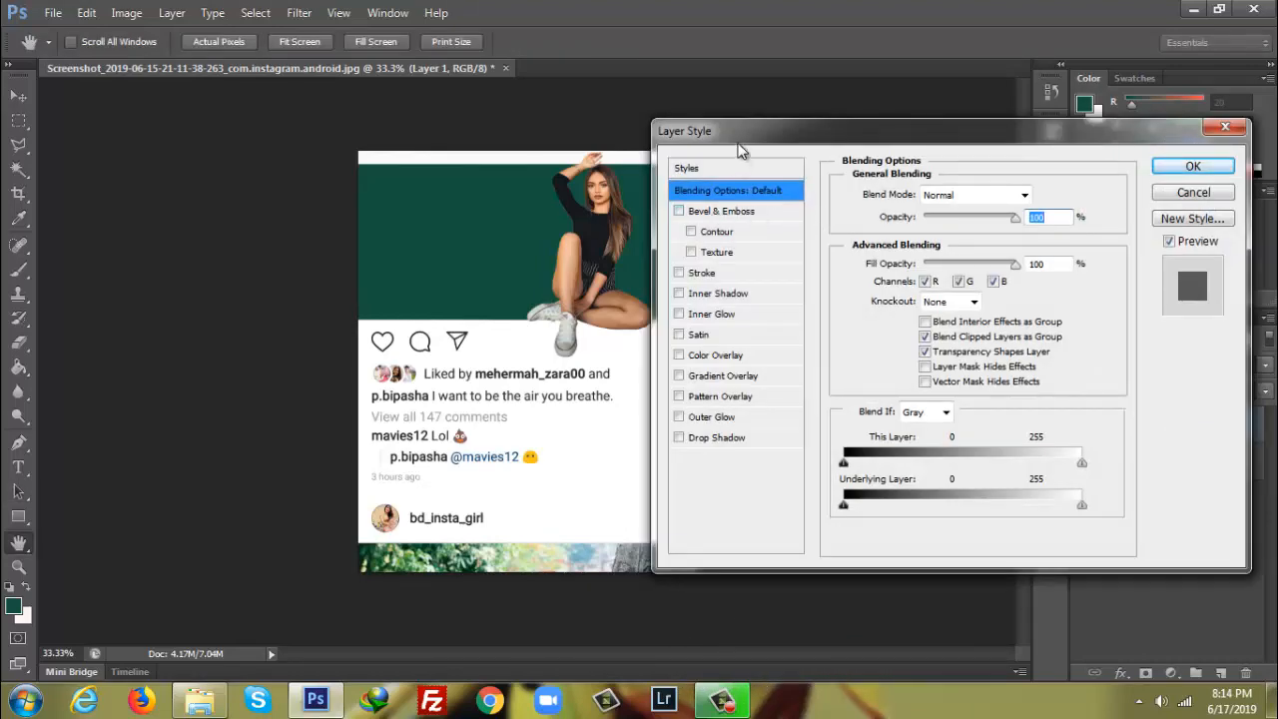
drag(737, 135, 825, 132)
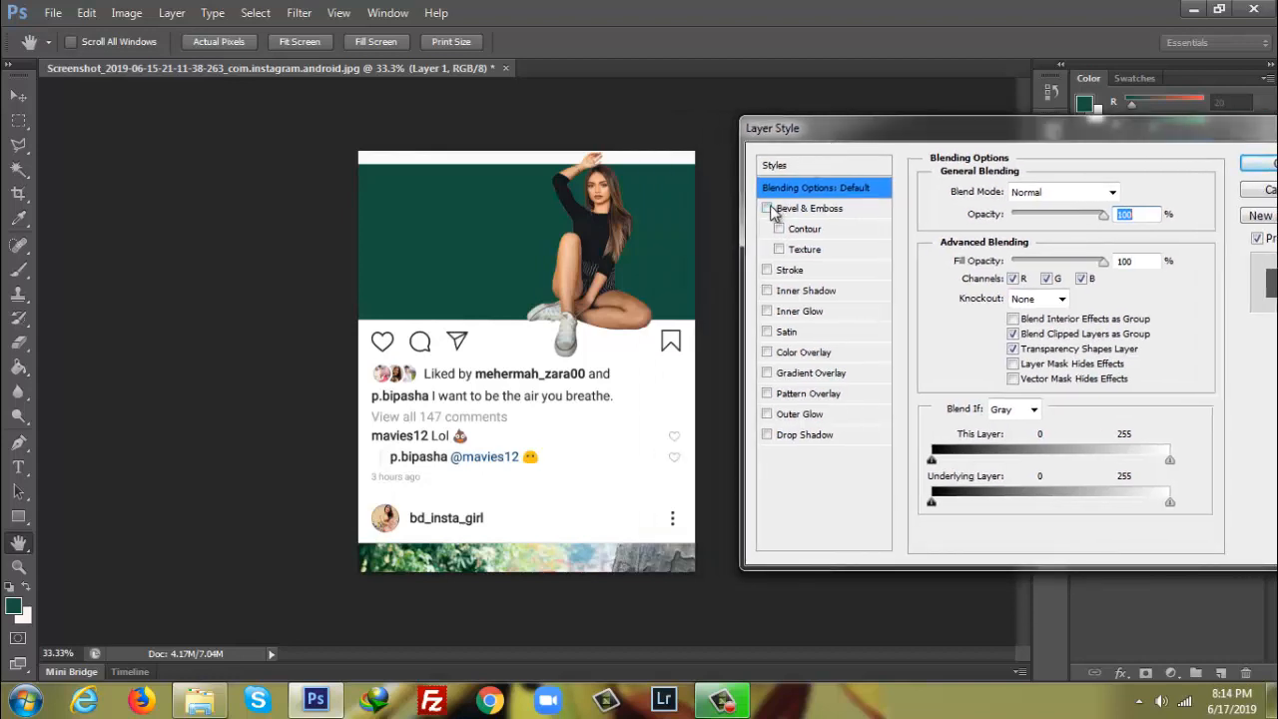
click(769, 209)
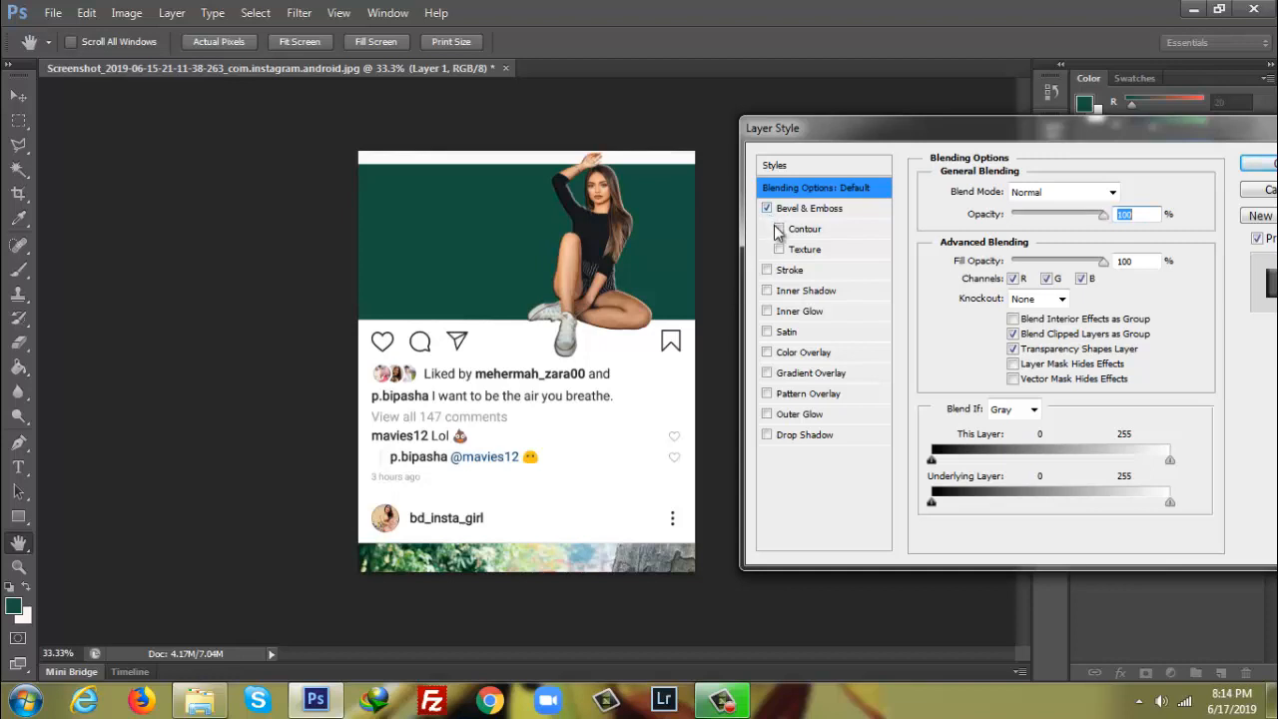
click(778, 230)
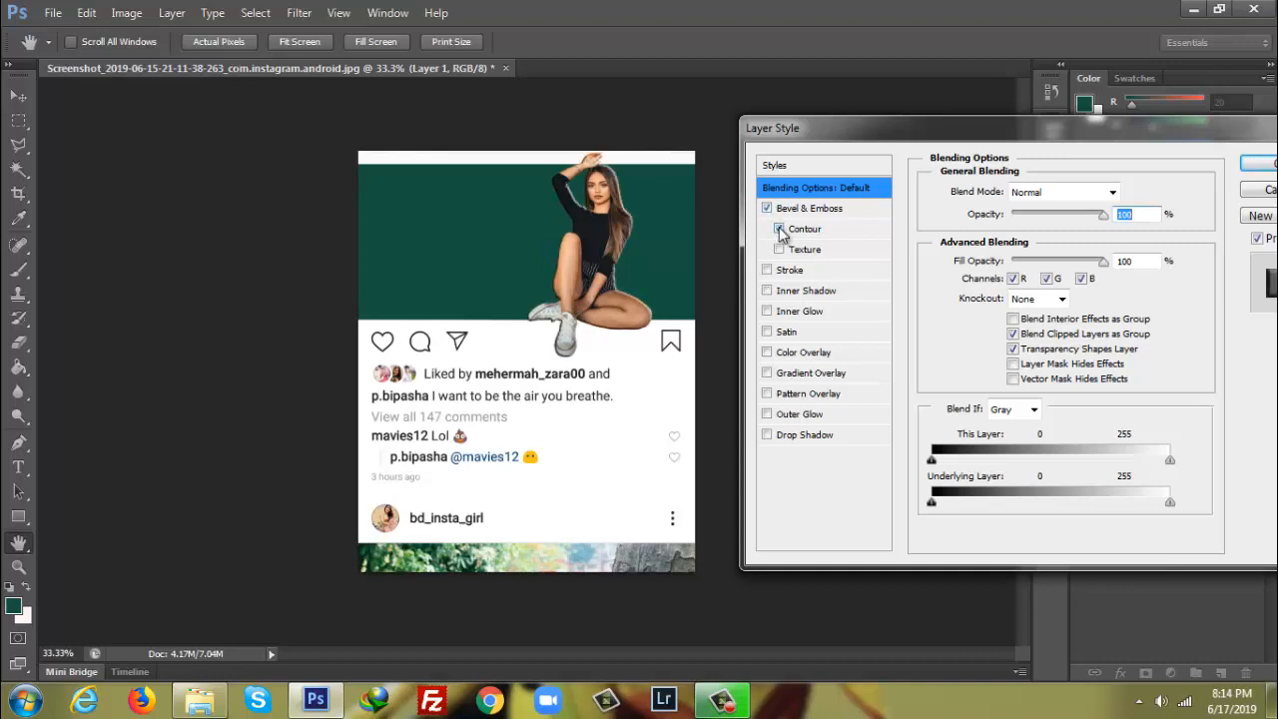
click(780, 230)
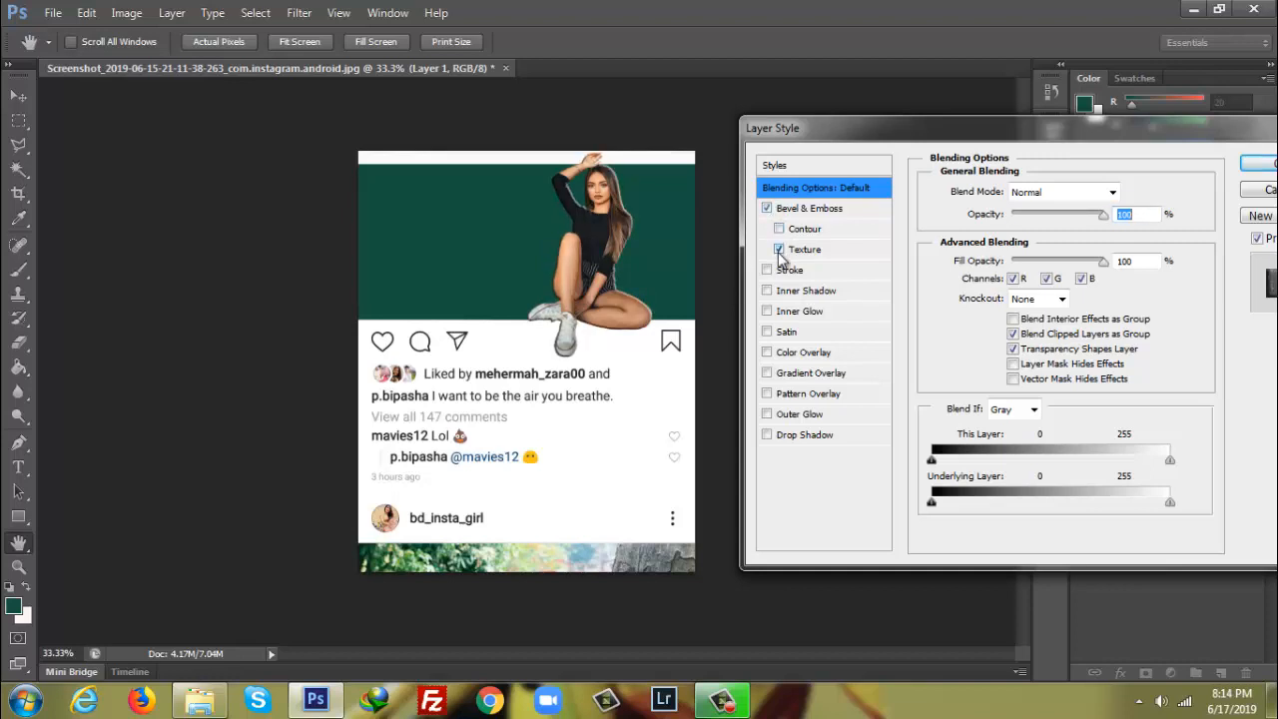
click(779, 249)
drag(926, 141, 761, 139)
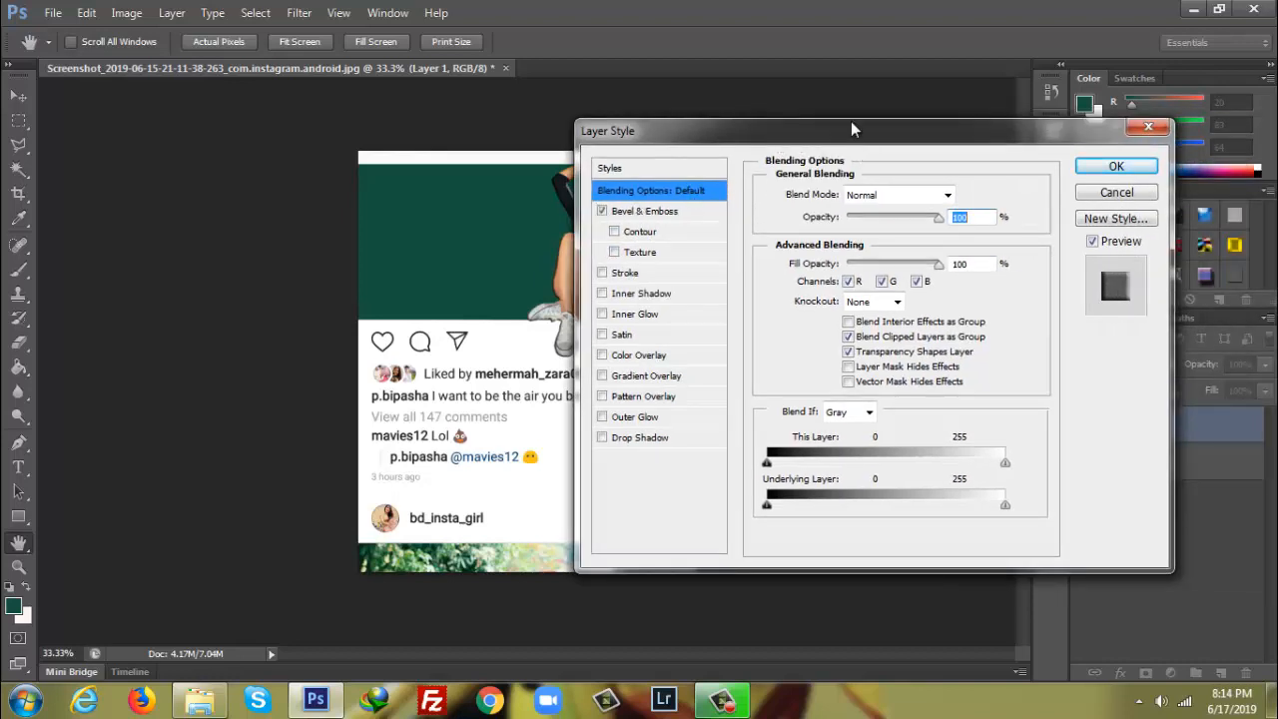
drag(848, 124, 701, 147)
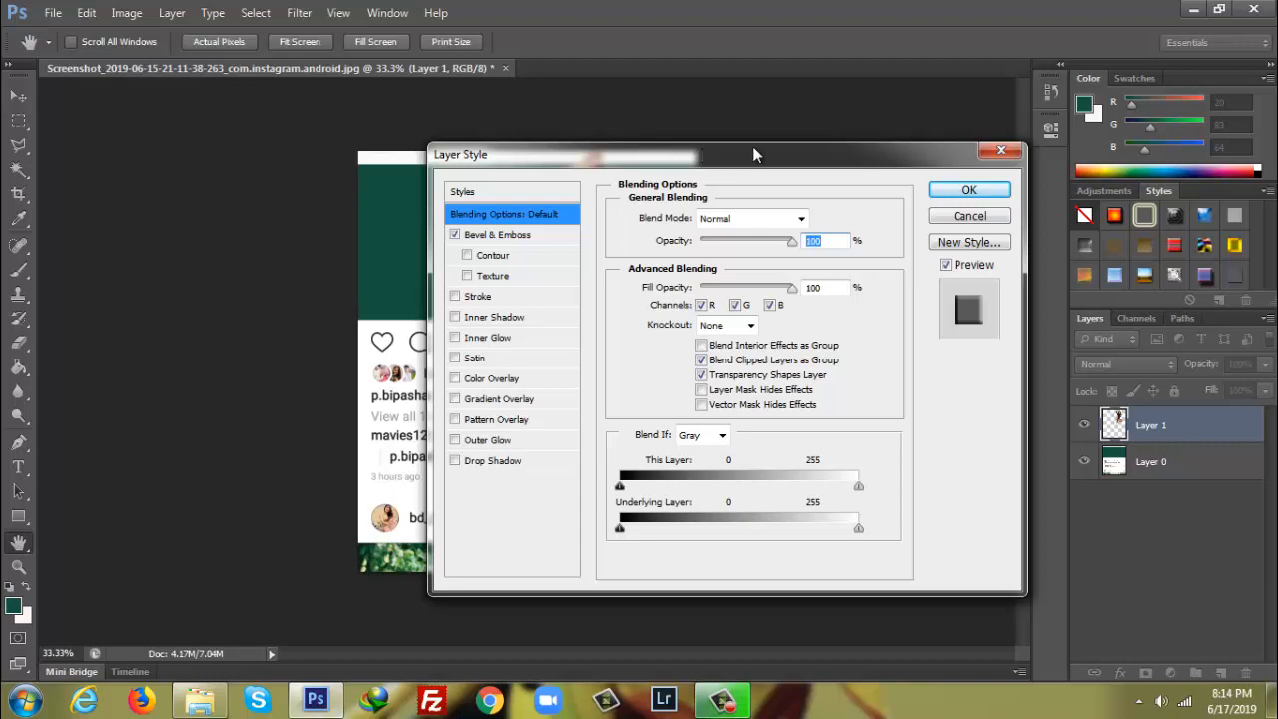
click(1001, 152)
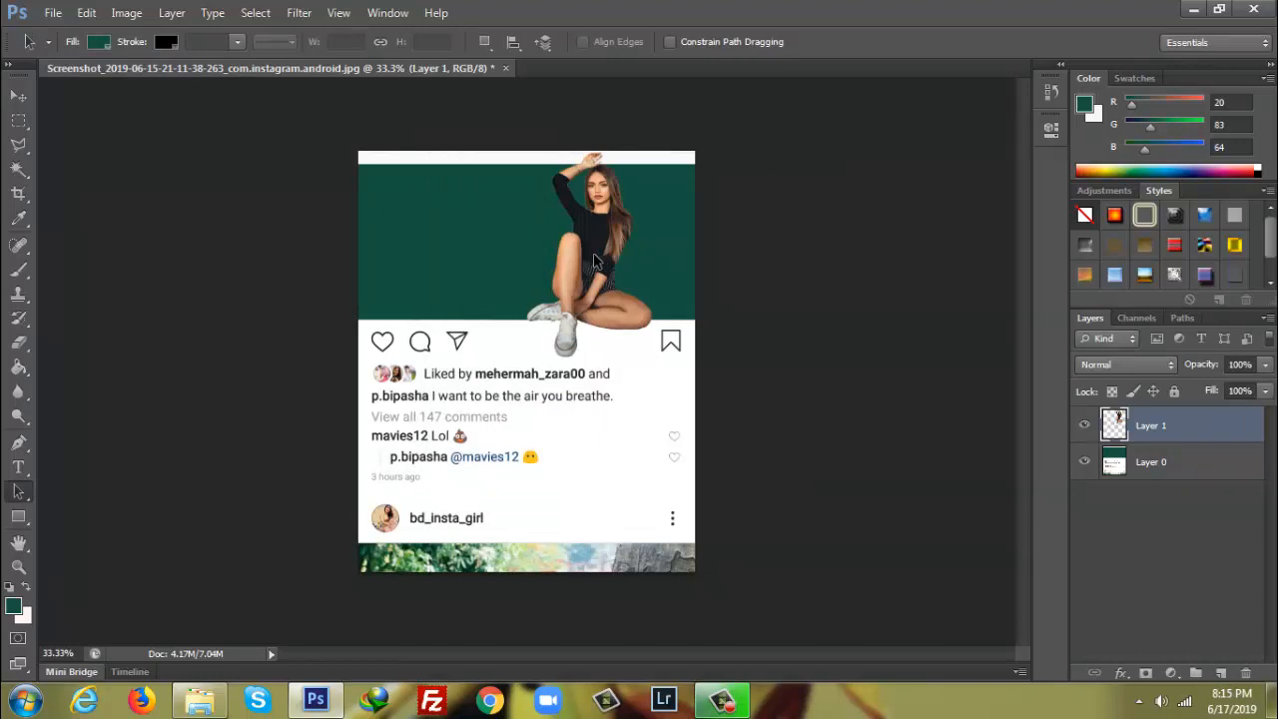
Hide Layer 1 and open pexels-photo-2266519.jpeg and pexels-photo-2266519.png, keeping only the PNG open
click(1085, 429)
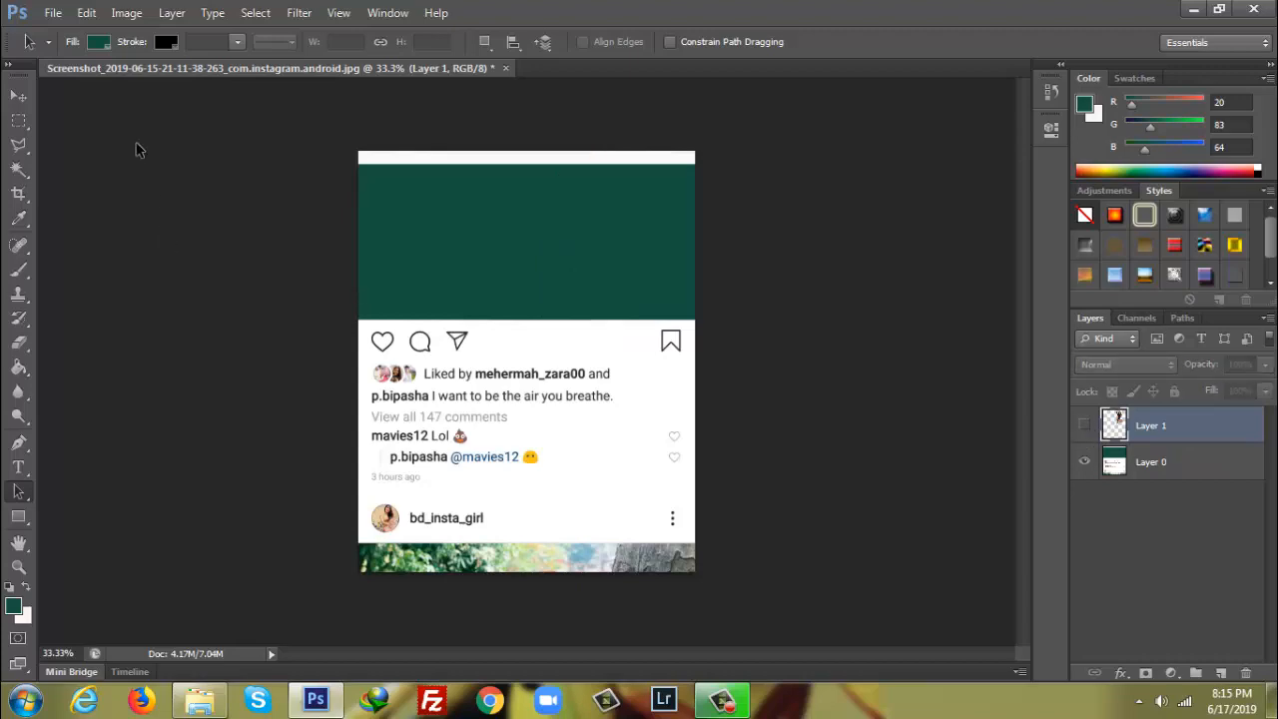
click(52, 14)
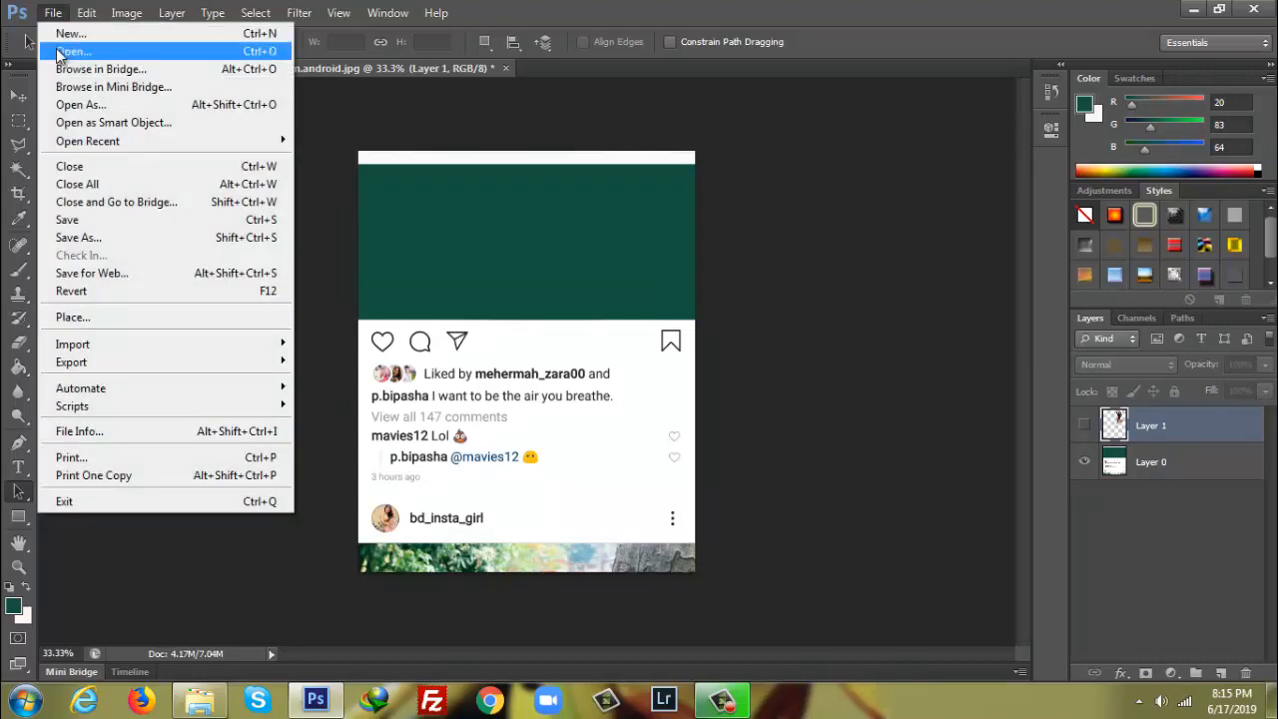
click(64, 50)
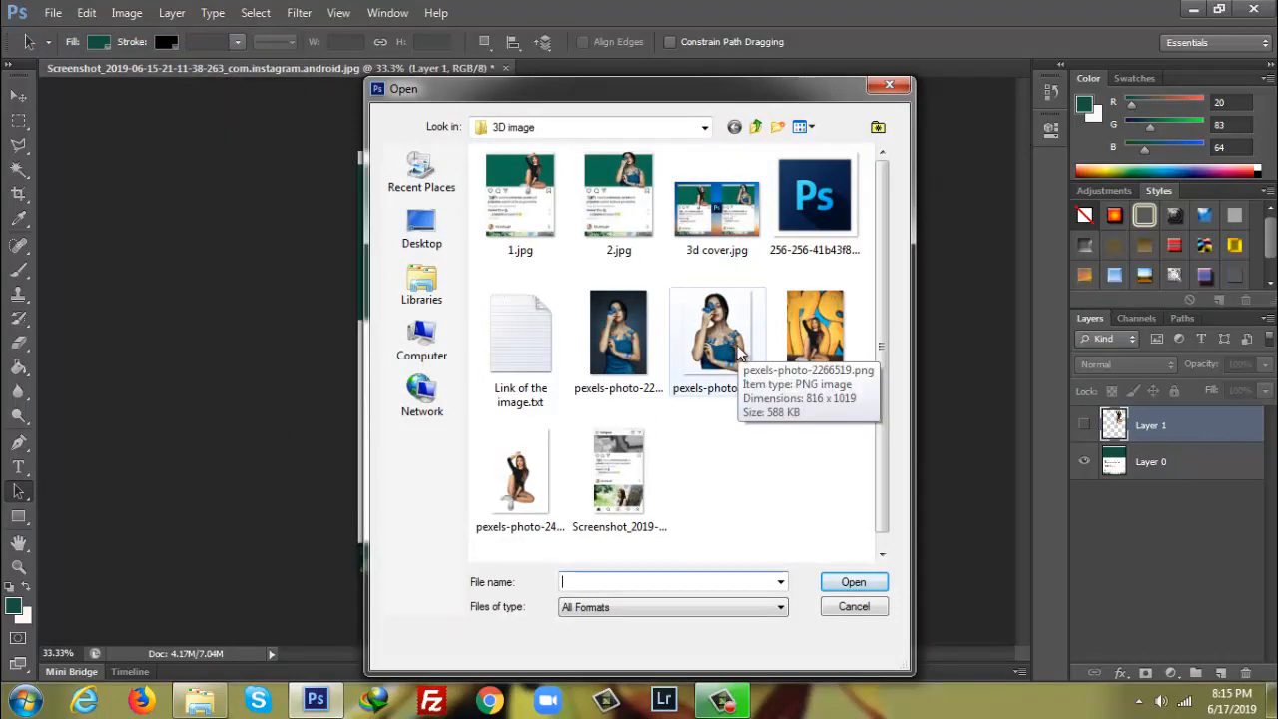
click(739, 354)
ctrl+click(619, 330)
click(854, 582)
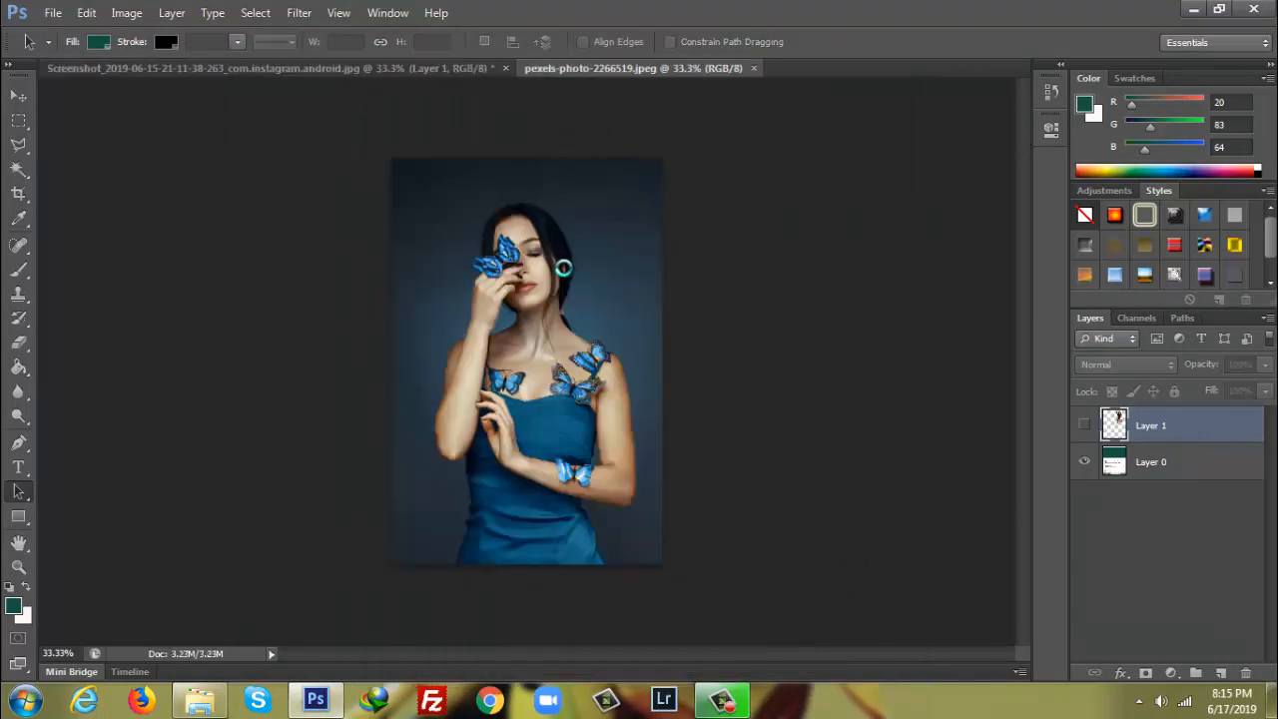
click(524, 68)
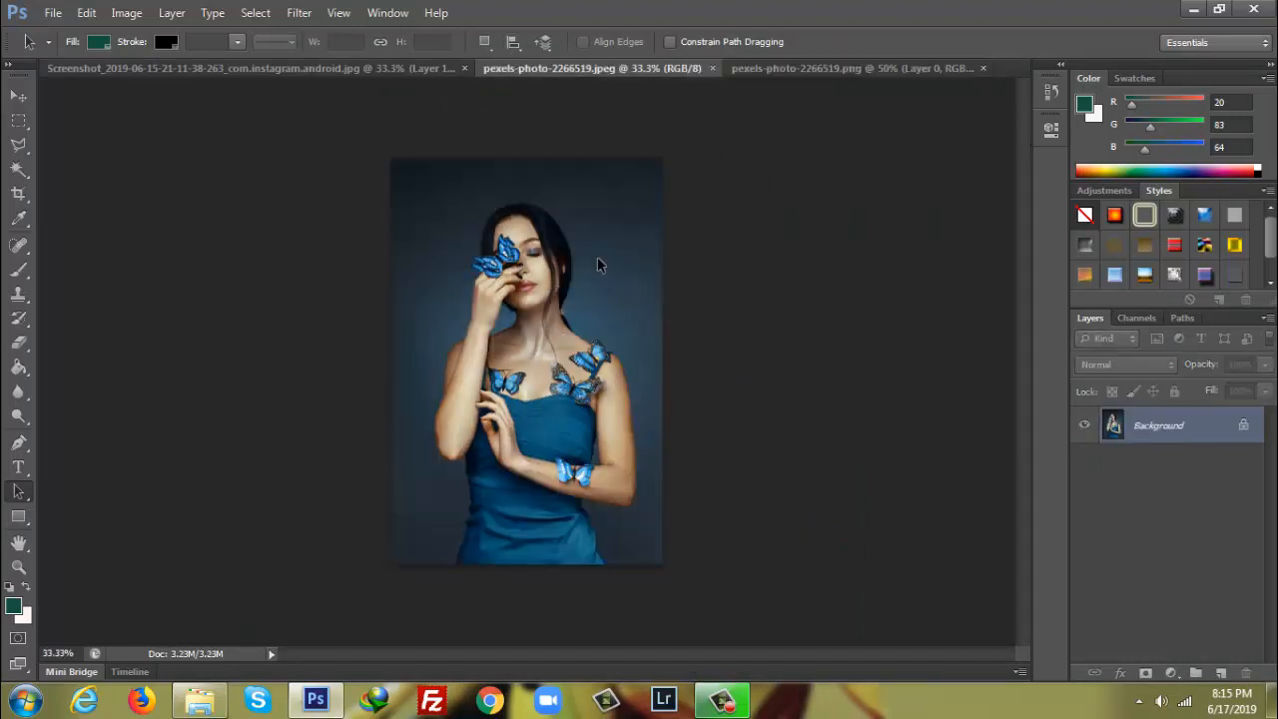
click(712, 68)
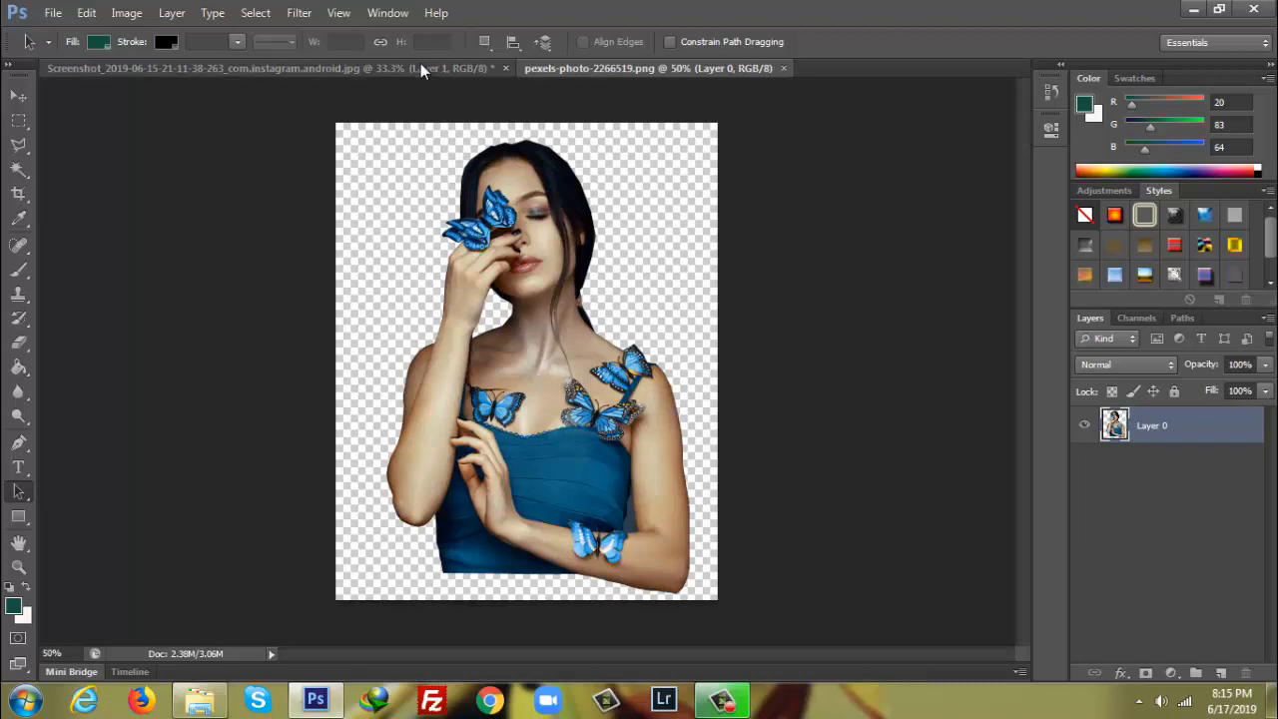
Float the PNG's window, copy the butterfly model into the Instagram screenshot document with the Move tool, and close the PNG
drag(589, 70, 508, 148)
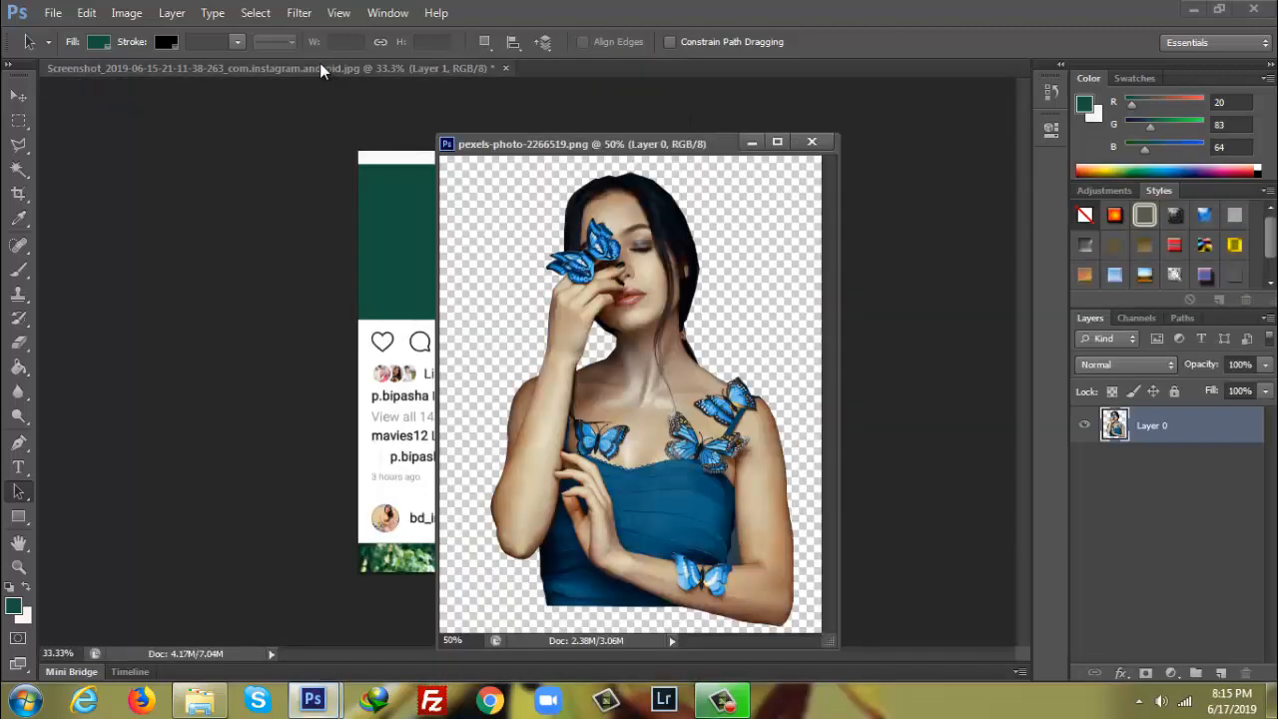
click(18, 95)
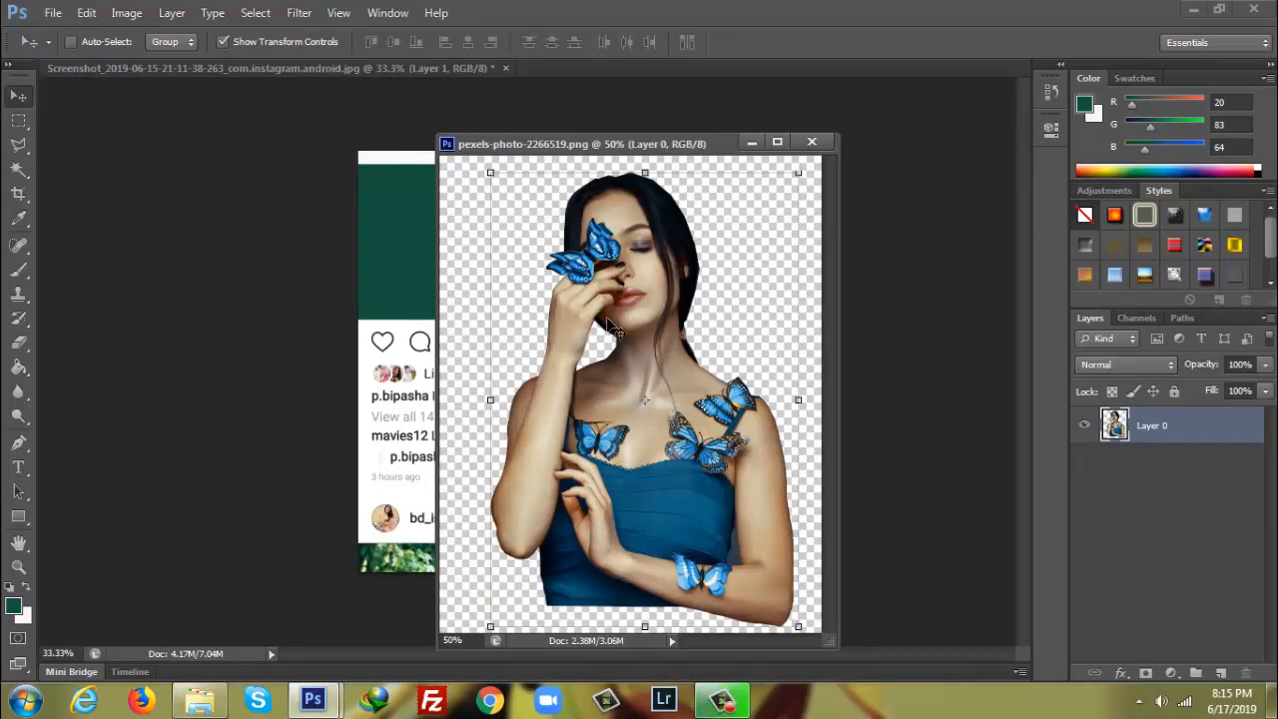
drag(605, 317, 573, 256)
click(812, 141)
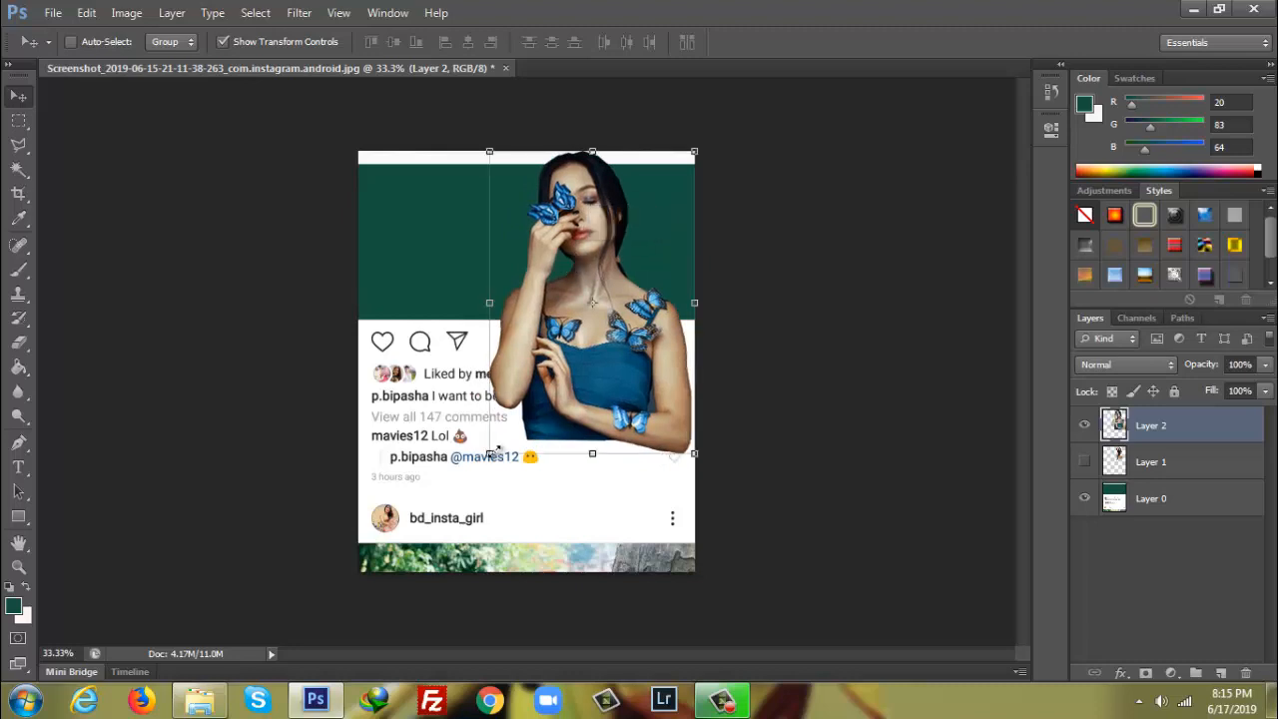
Scale the butterfly model to about 77% width and 58% height and place her over the right part of the green panel
drag(489, 455, 492, 327)
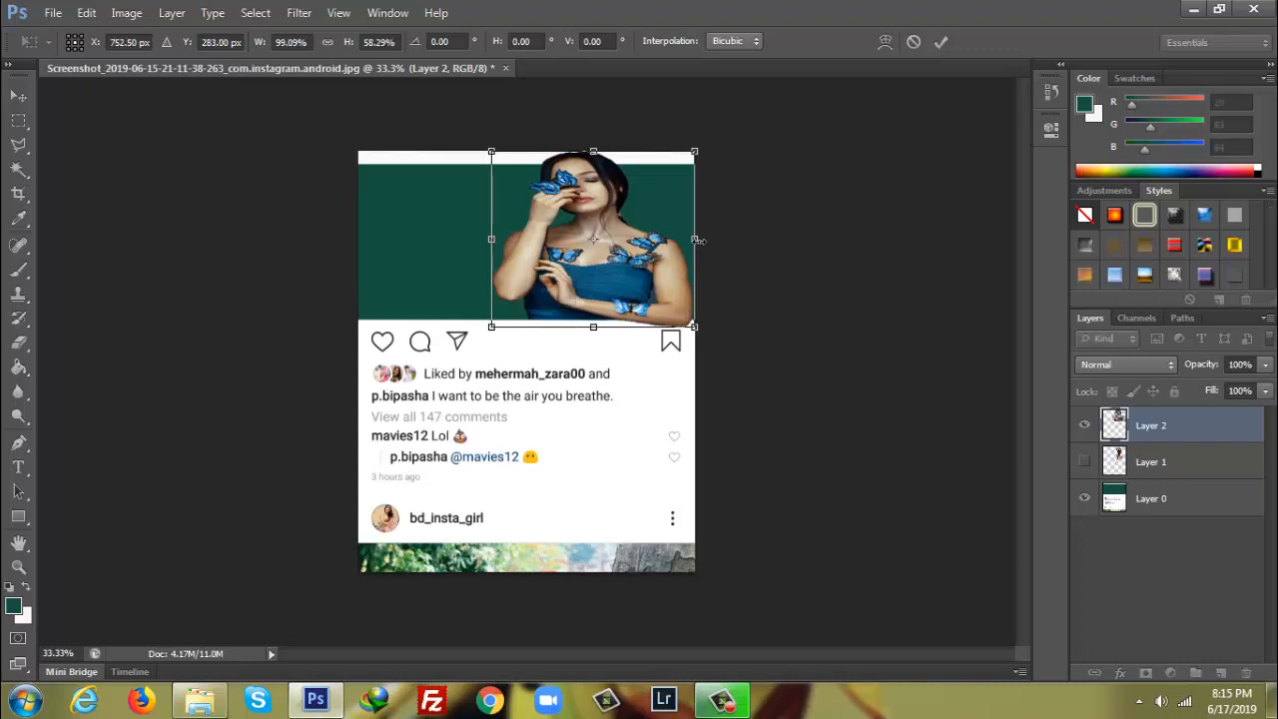
drag(694, 240, 649, 247)
drag(569, 256, 591, 258)
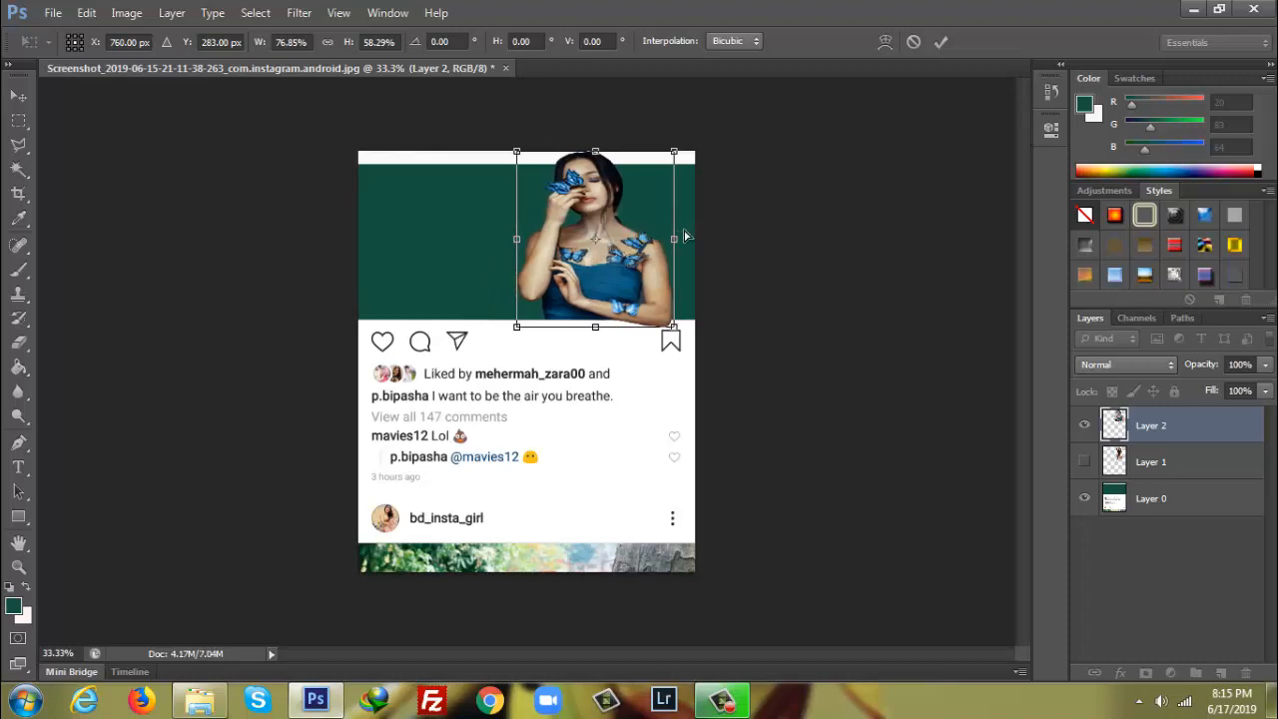
Narrow the butterfly model to about 72% width from her left side and apply the transformation
key(ctrl+plus)
key(ctrl+plus)
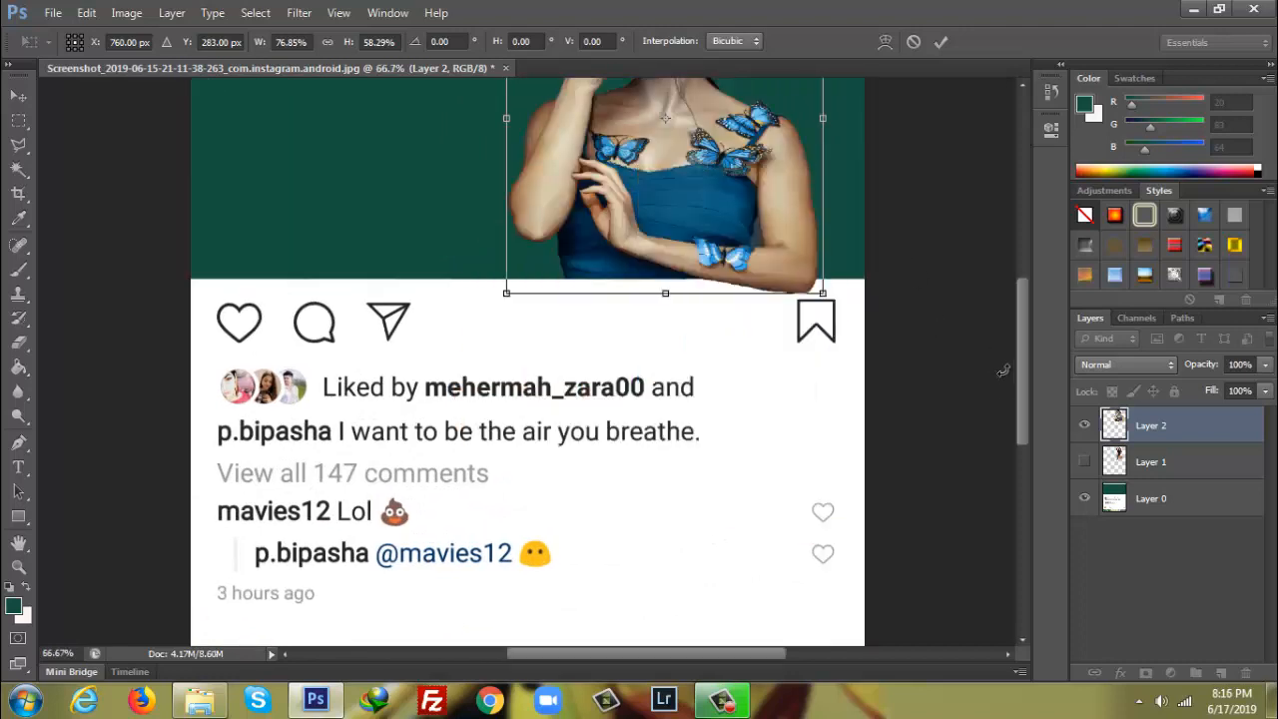
drag(1020, 358, 1020, 286)
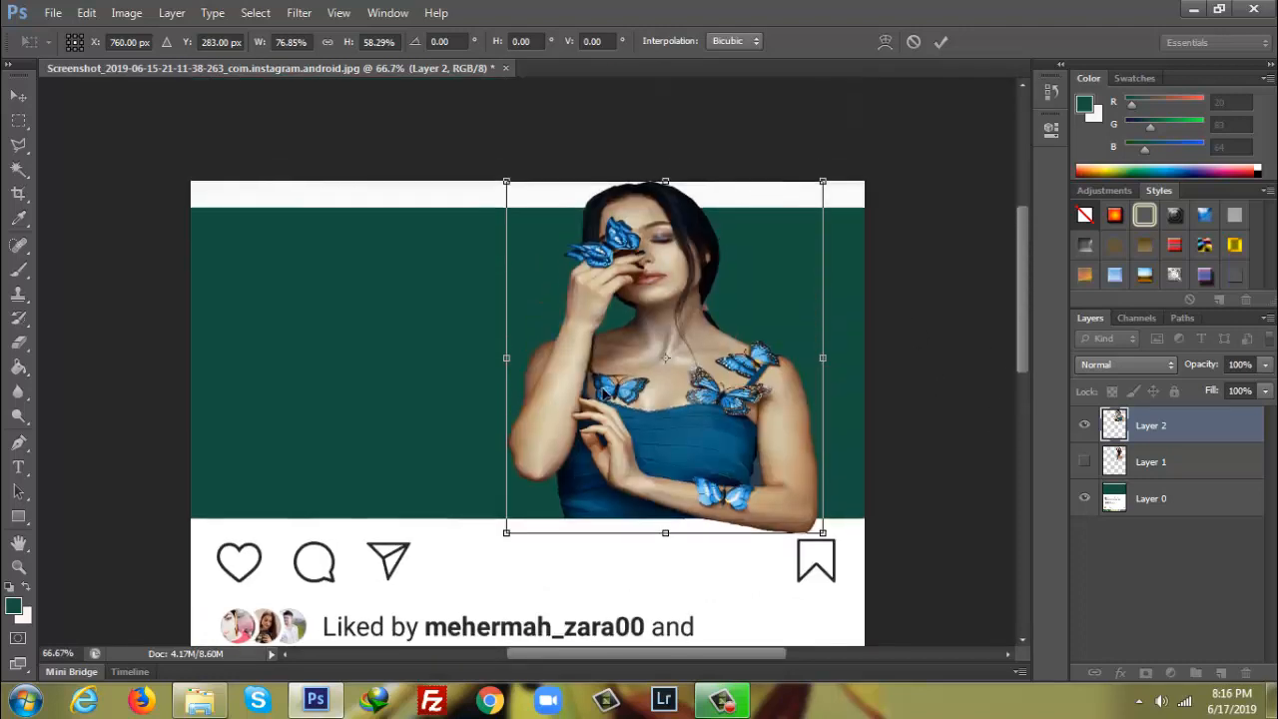
drag(502, 362, 516, 362)
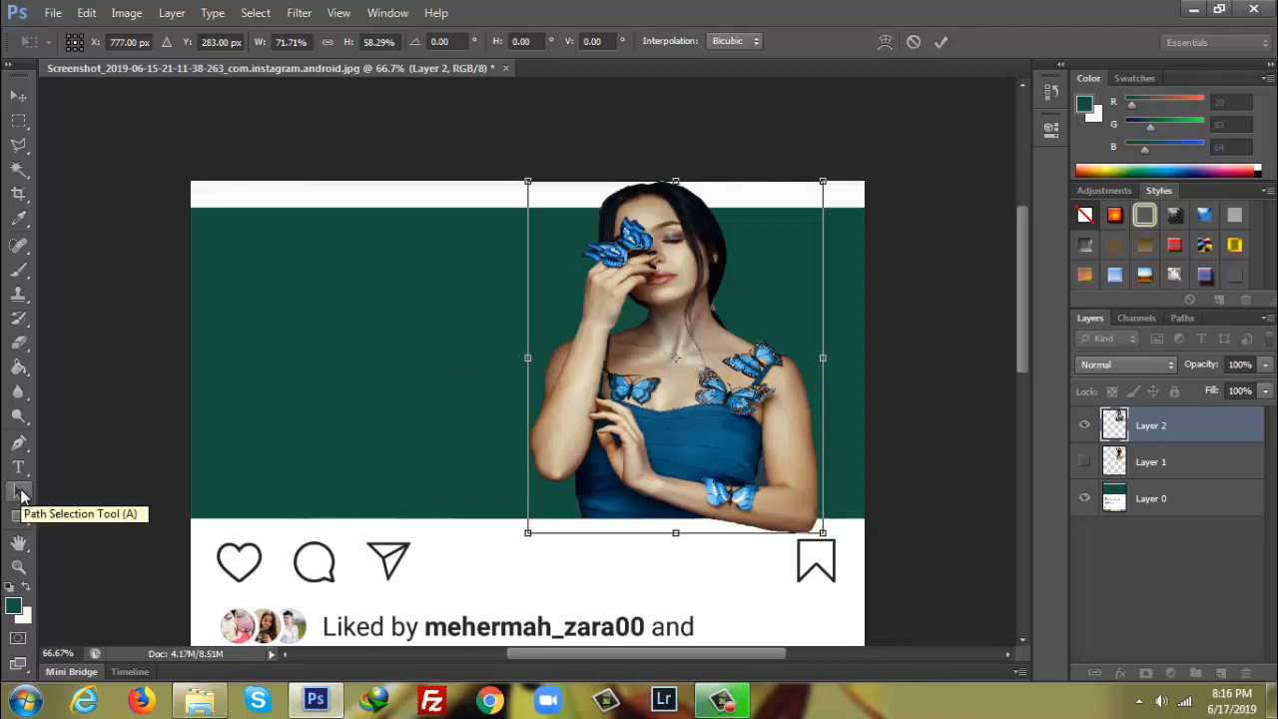
click(21, 495)
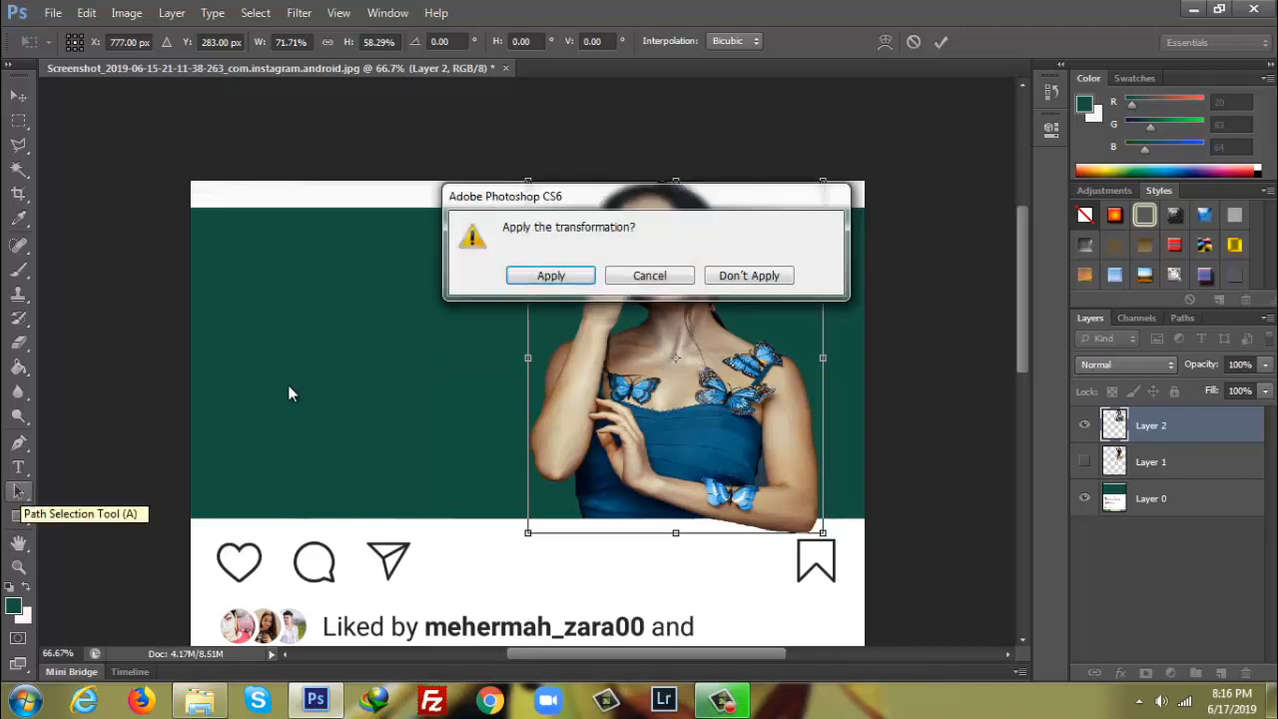
click(544, 276)
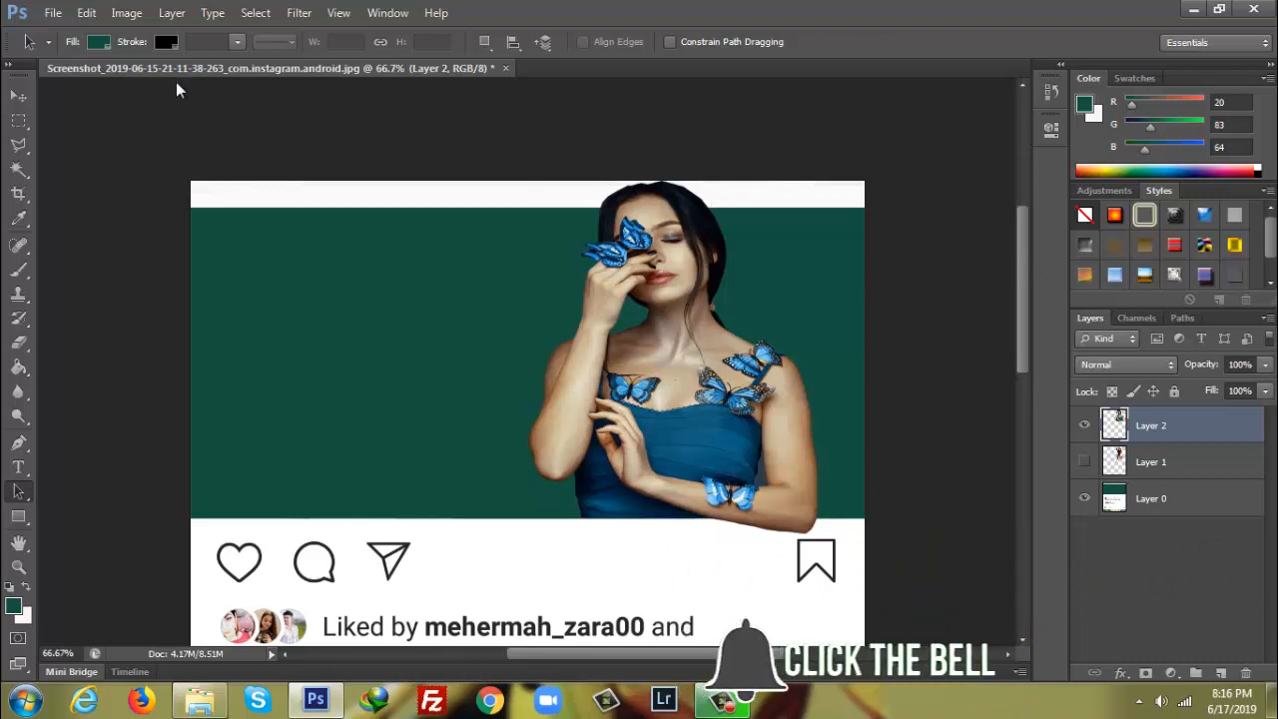
Save the composite to the Desktop as a JPEG named 12 at quality 12 (Maximum) with the Baseline ("Standard") format
click(53, 13)
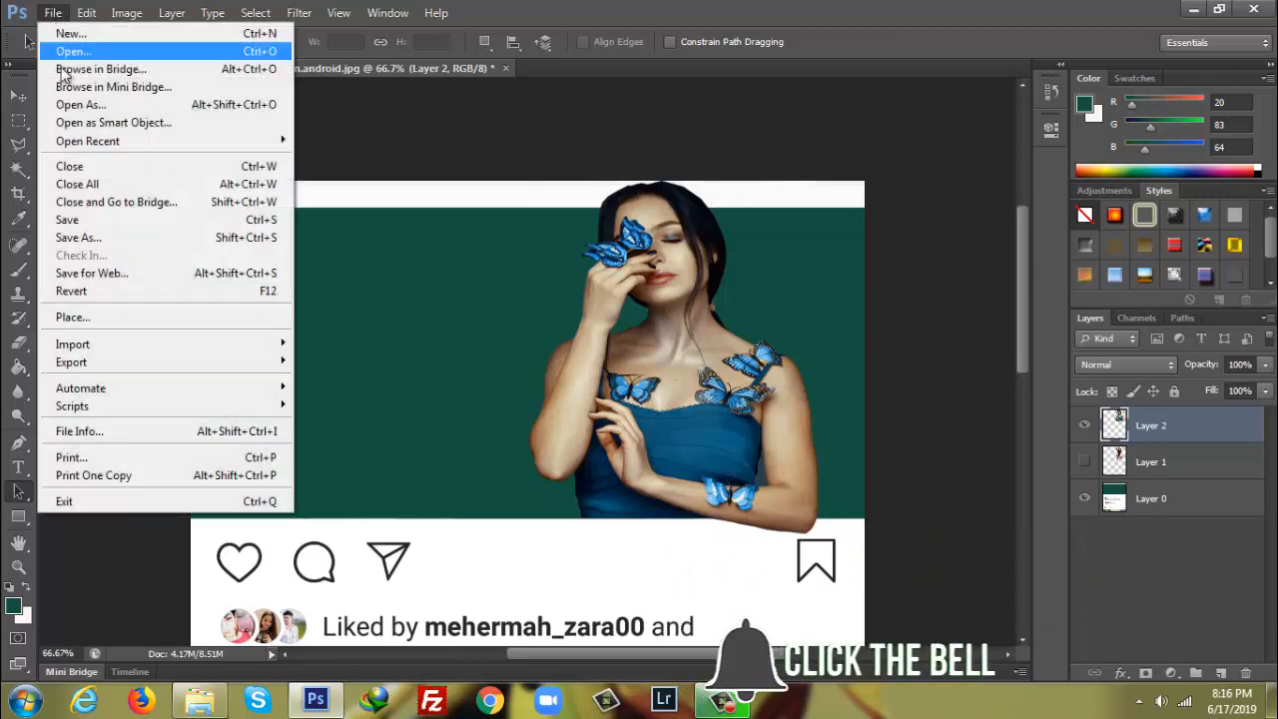
click(77, 240)
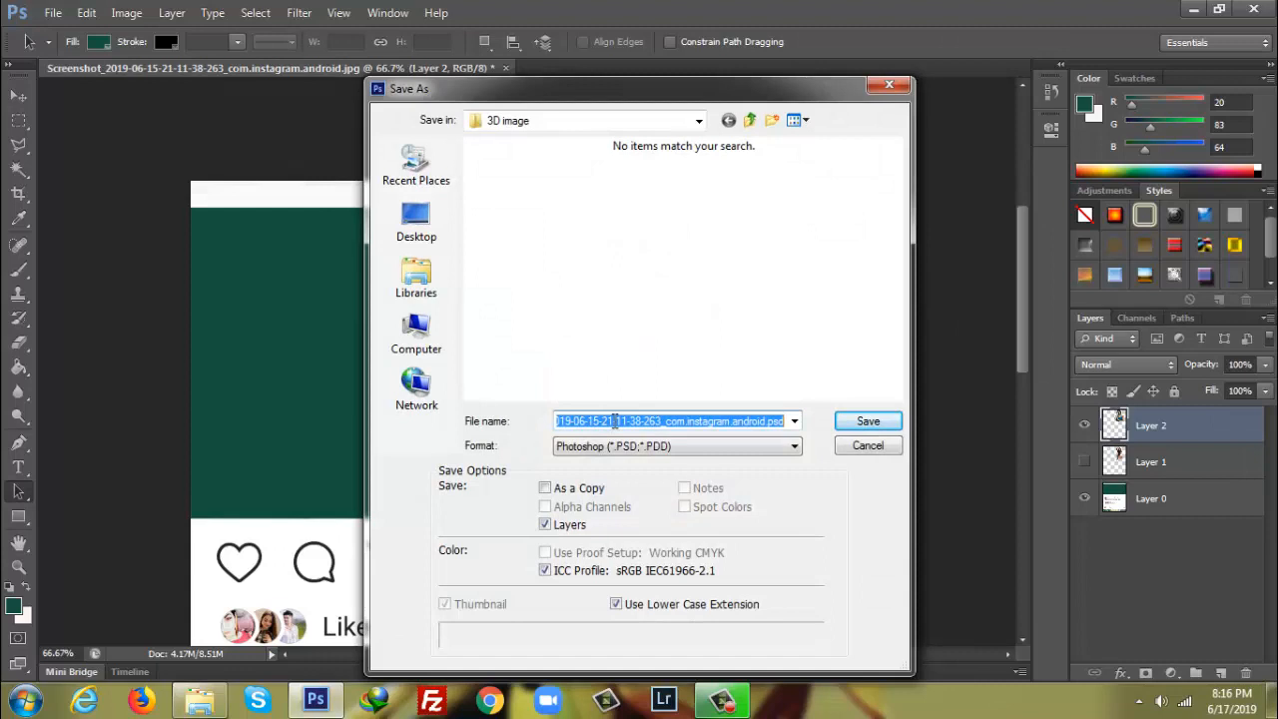
text(12)
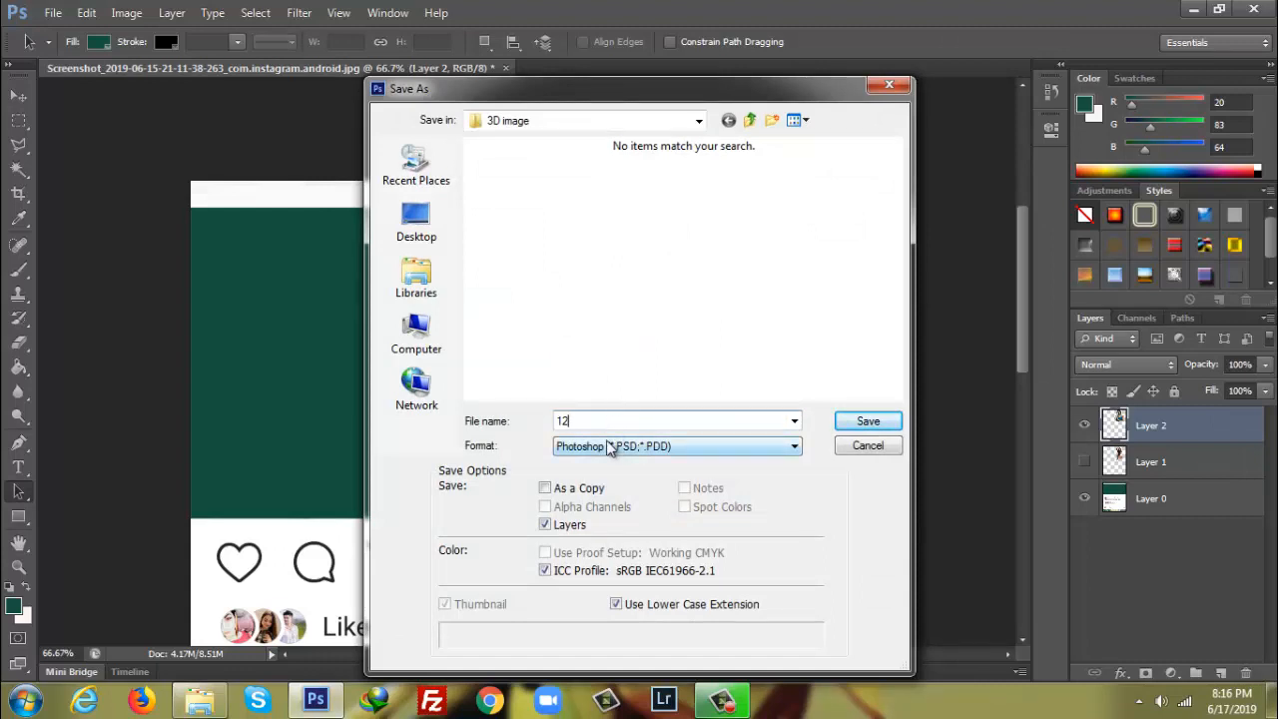
click(611, 448)
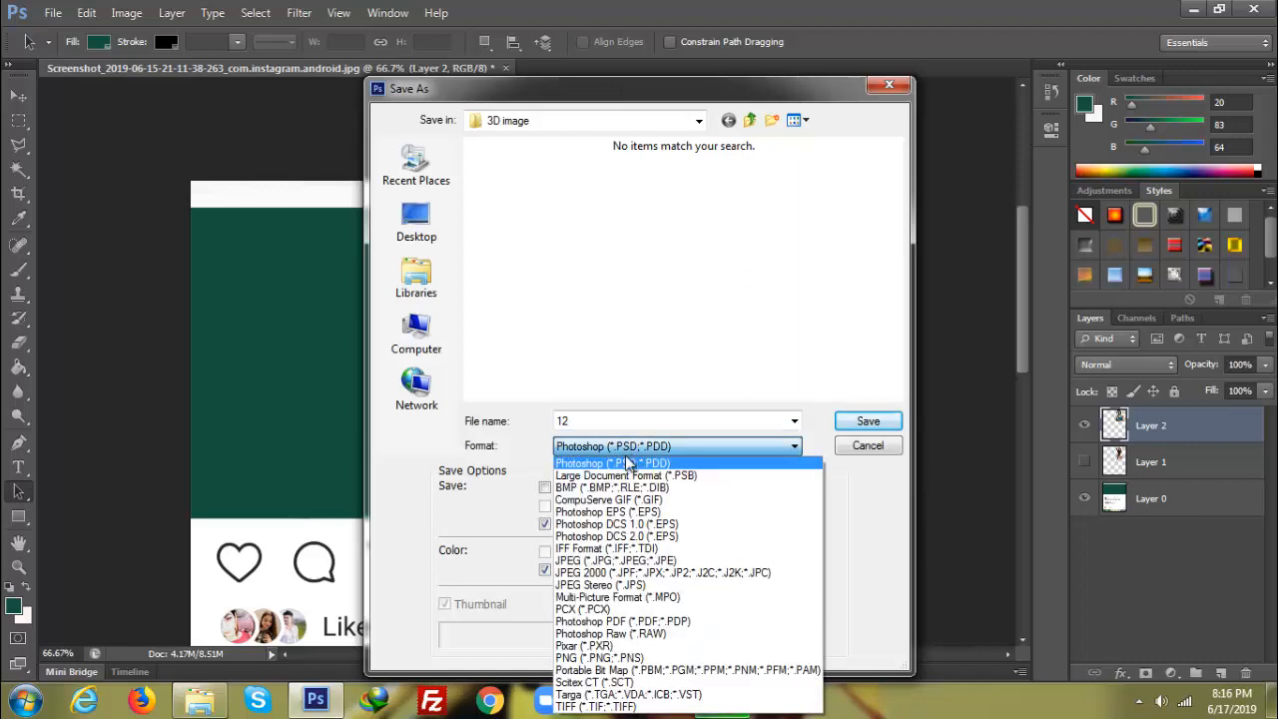
click(618, 562)
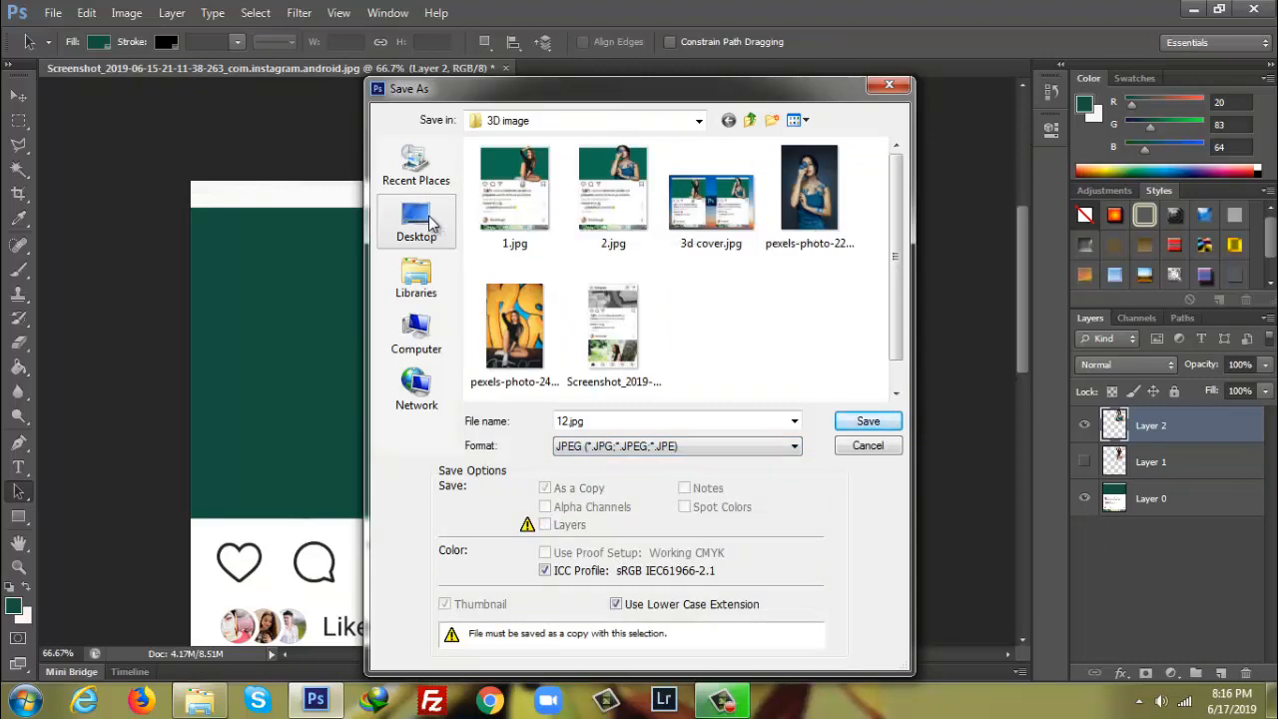
click(430, 220)
click(869, 421)
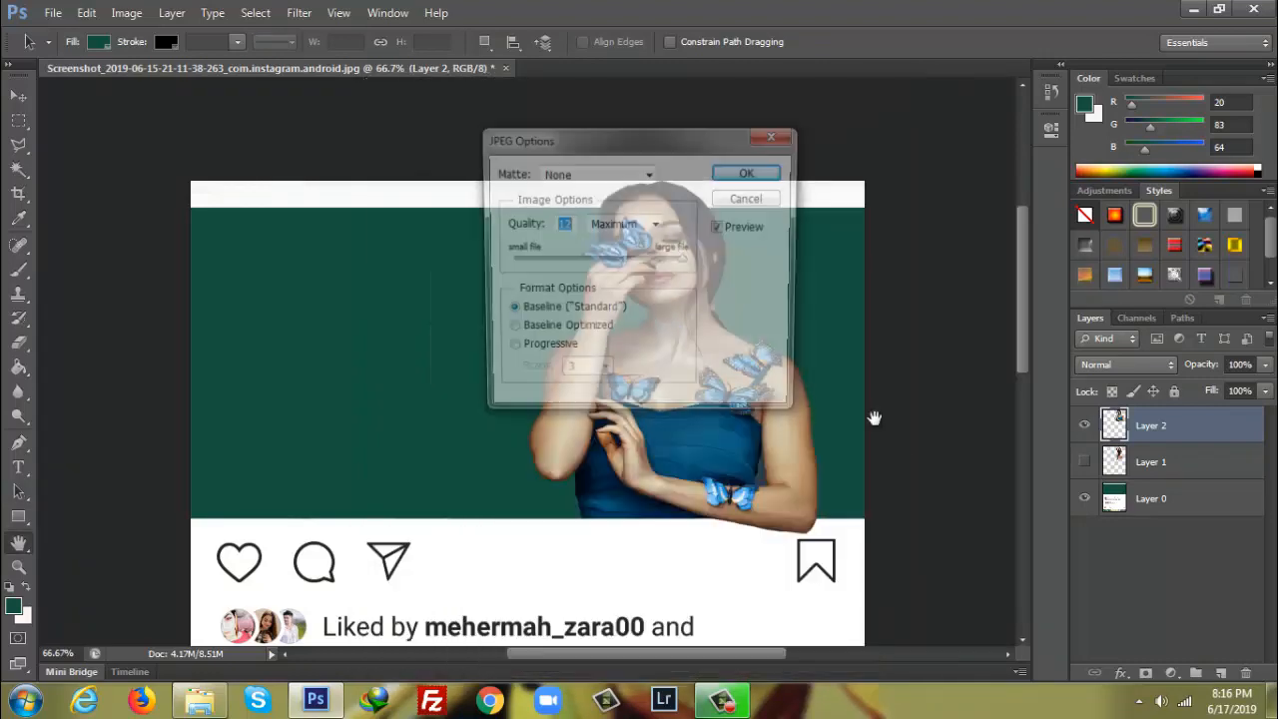
click(751, 173)
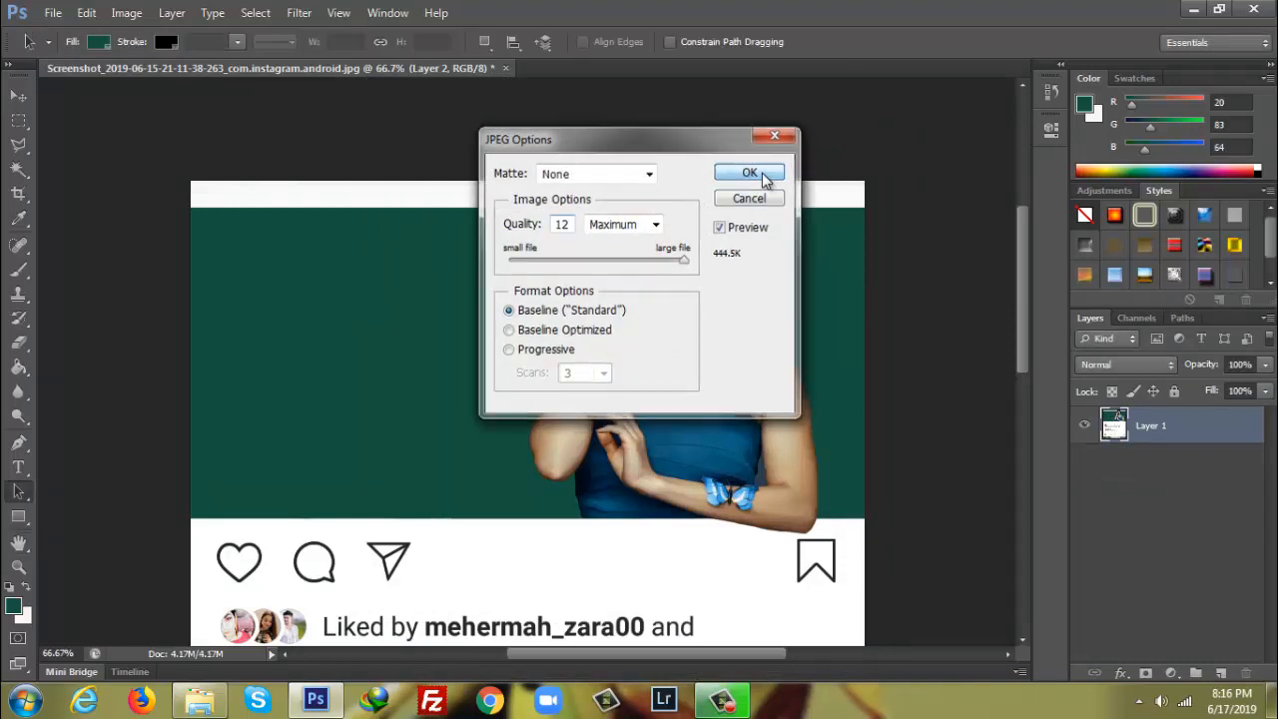
Switch to the desktop, open 12.jpg in Windows Photo Viewer, and examine the model's edges and the overall composition
click(1194, 9)
click(1195, 9)
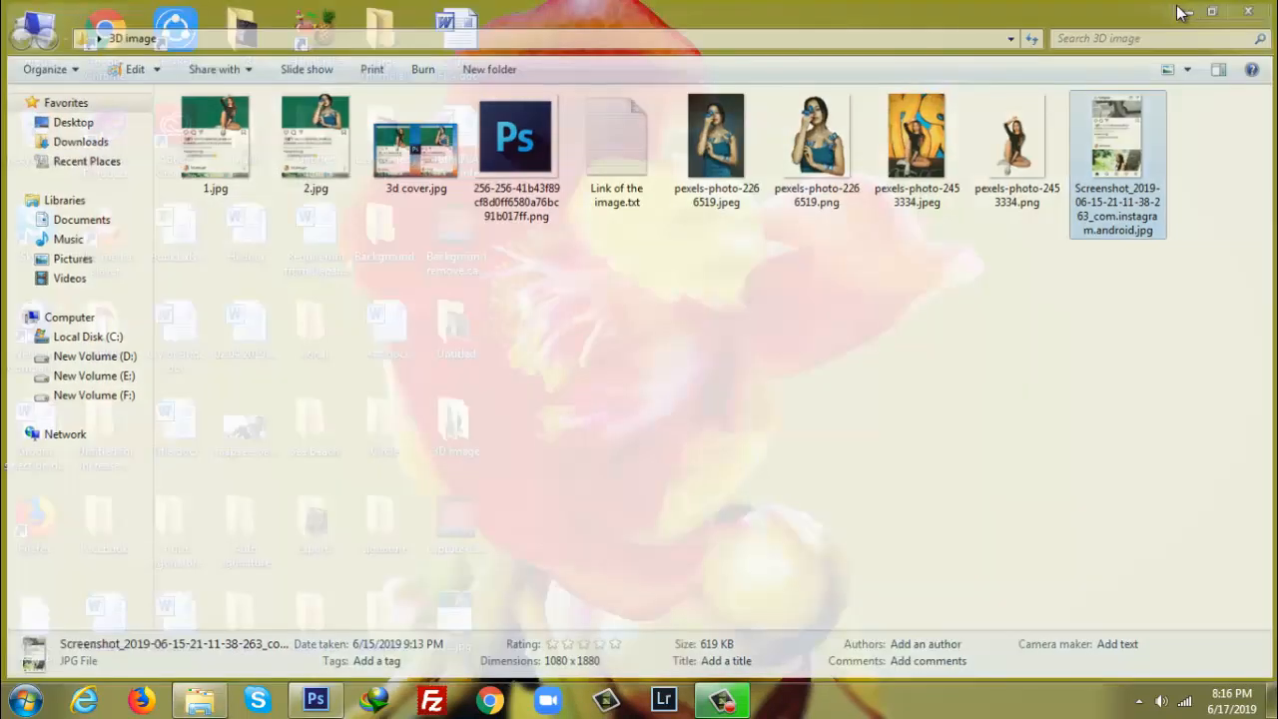
right_click(459, 611)
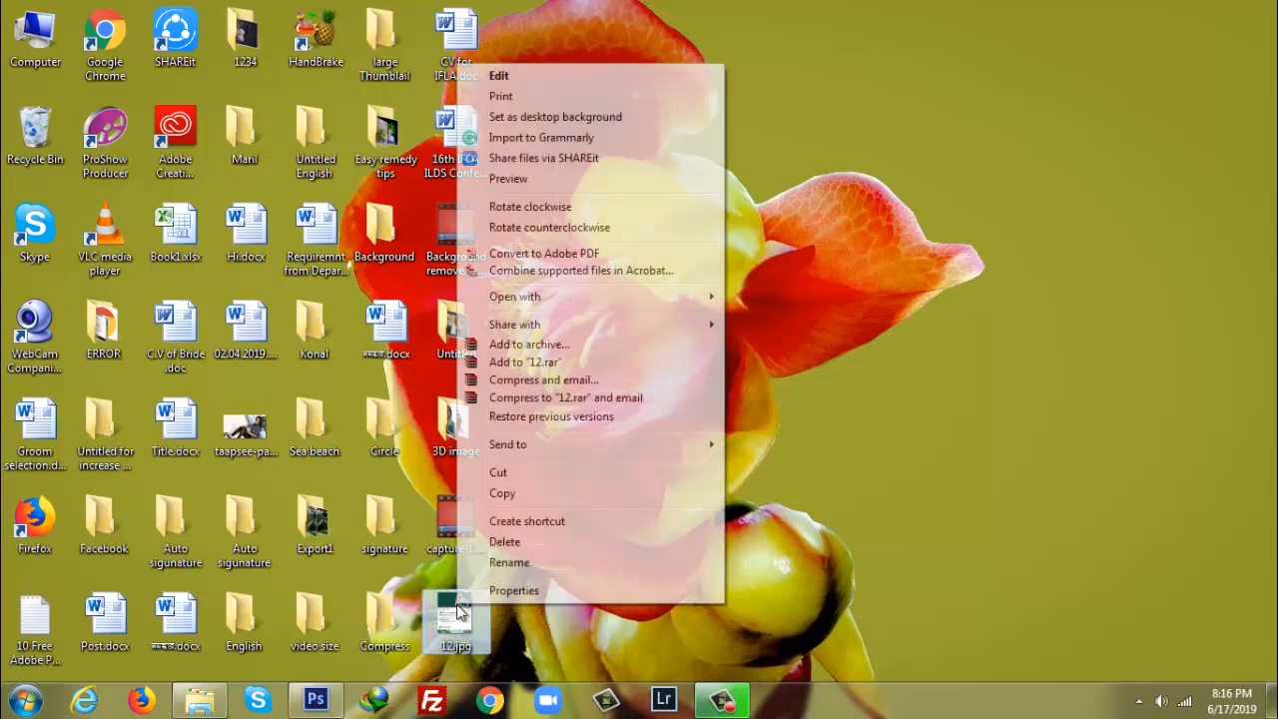
mouse_move(714, 299)
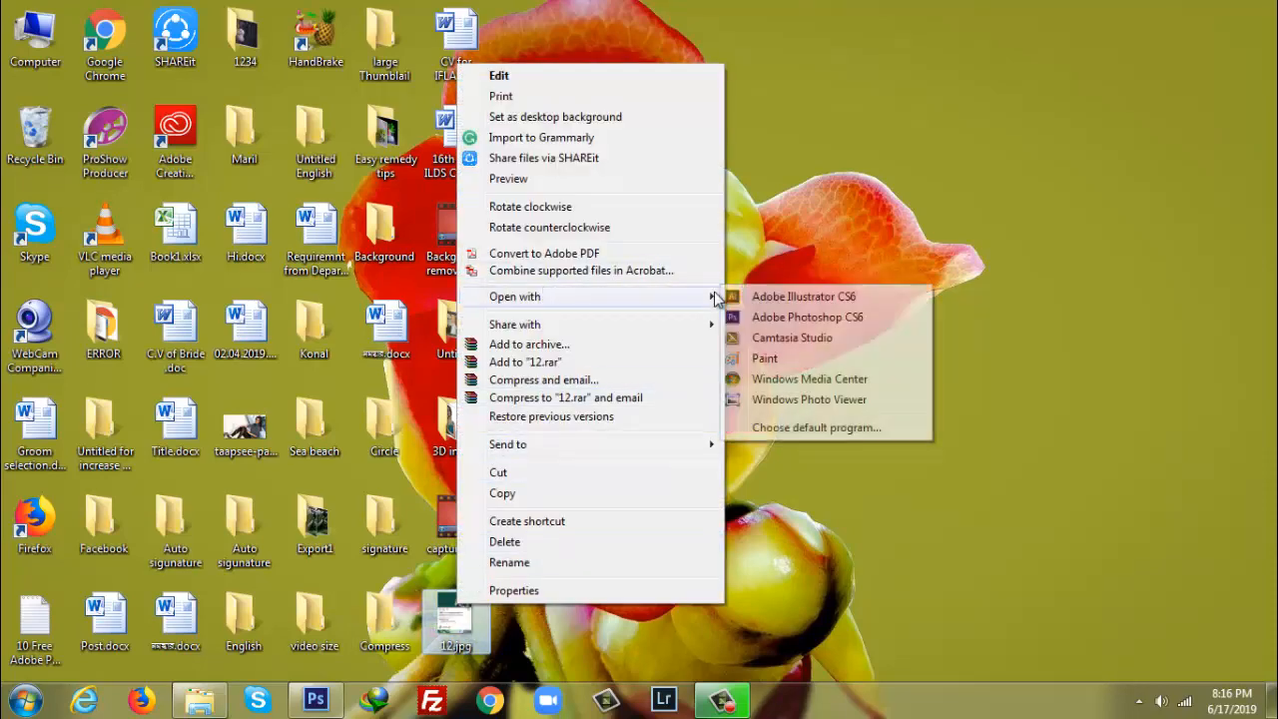
click(802, 400)
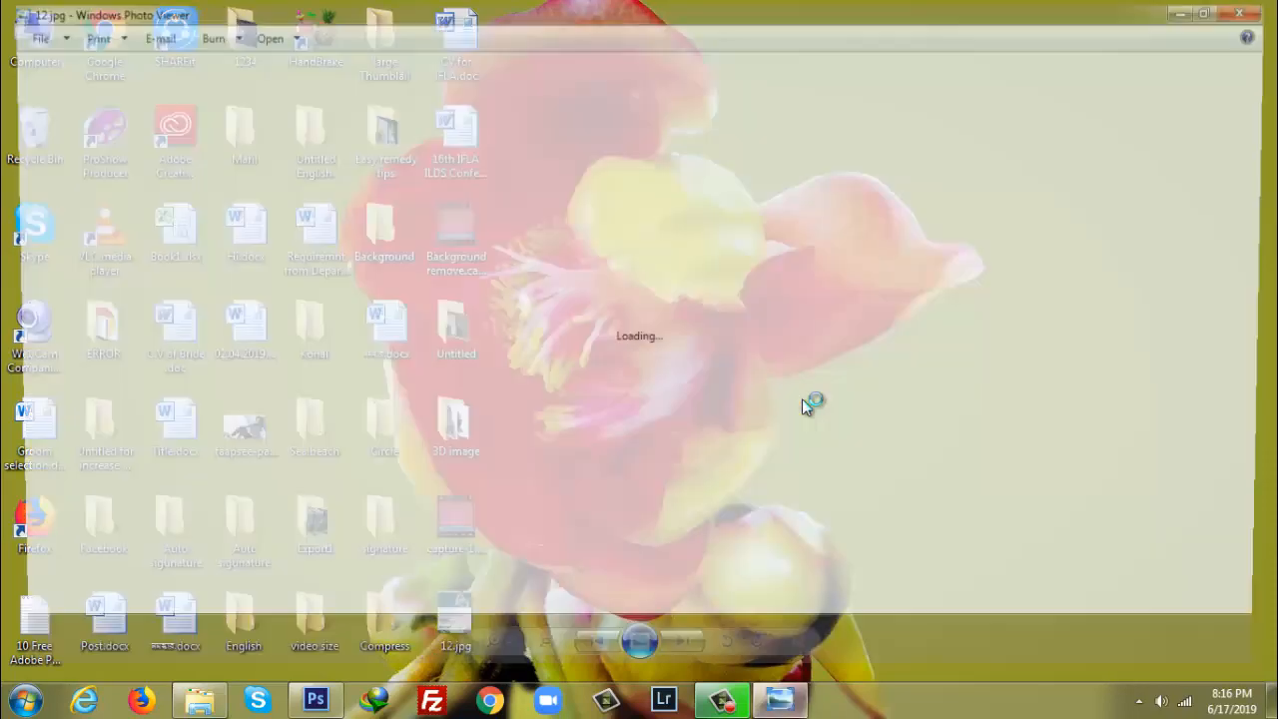
scroll(766, 299, up, 1)
scroll(768, 282, up, 4)
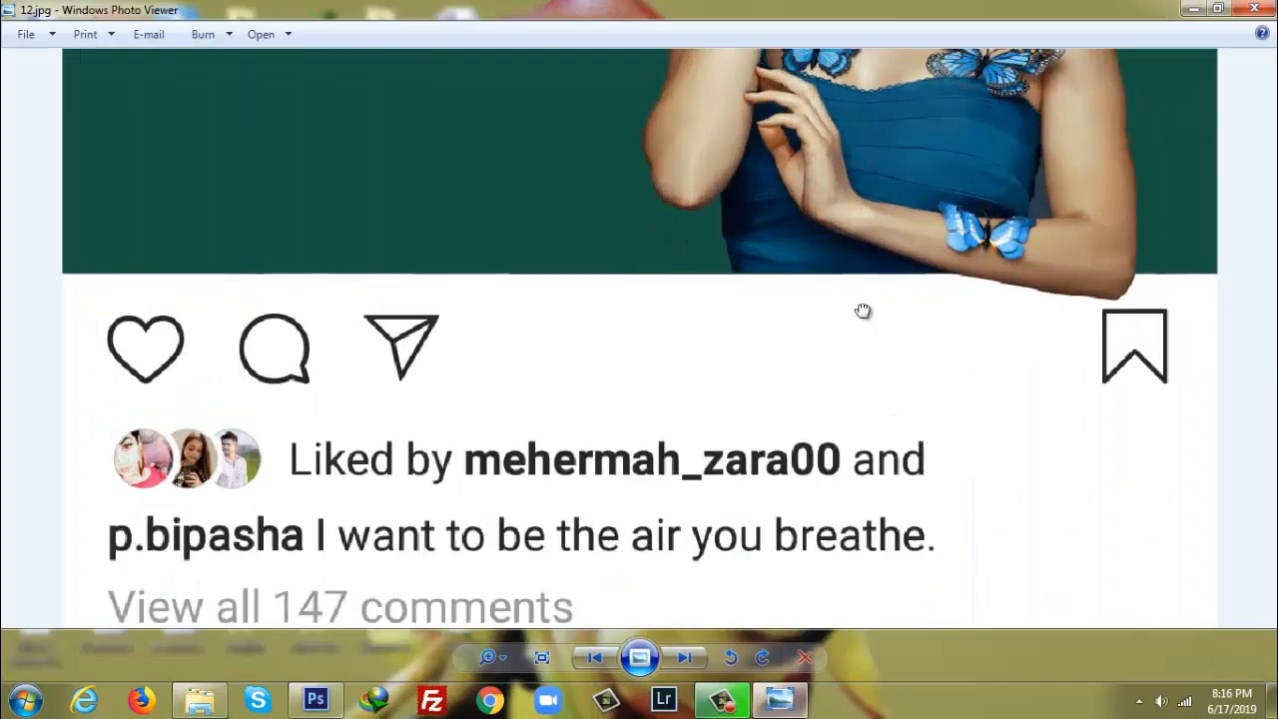
drag(865, 311, 865, 524)
scroll(864, 313, down, 5)
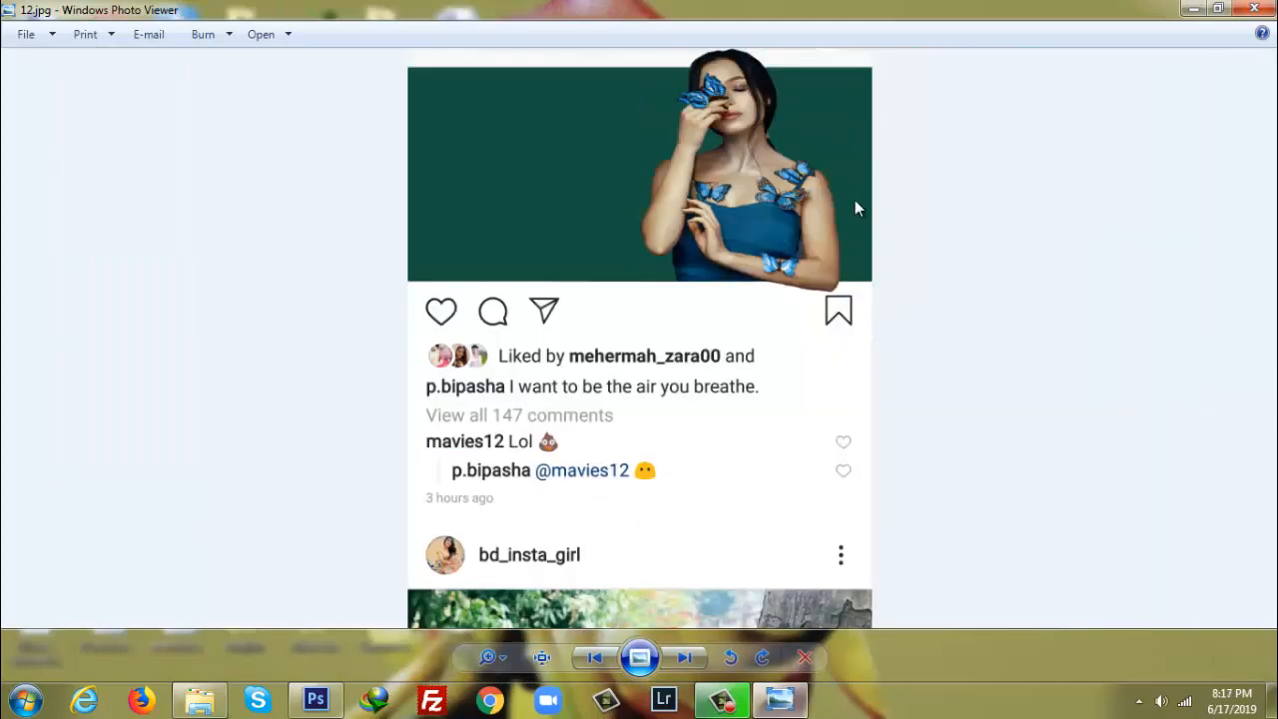